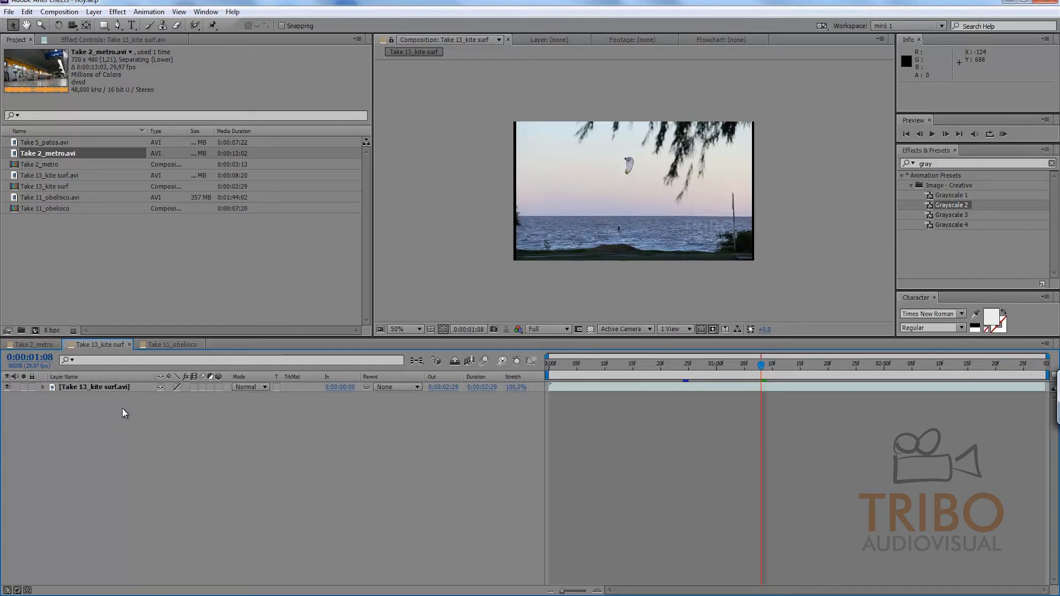
Step: Draw a rectangular mask about 243 by 580 pixels around the kite on the Take 13_kite surf.avi layer, extending above and below the frame
left_click(118, 389)
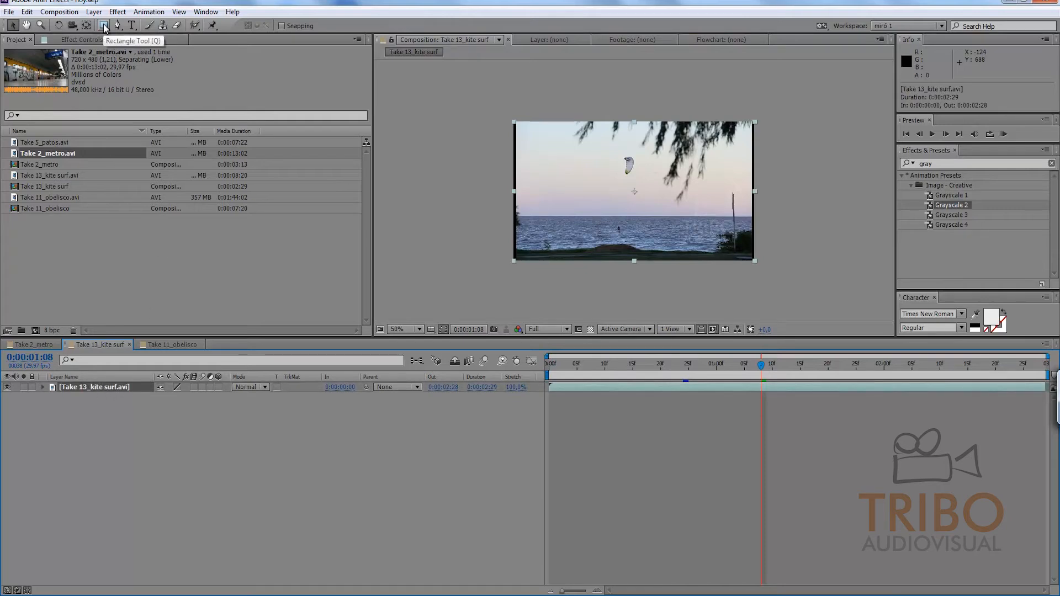
left_click_drag(103, 26, 132, 26)
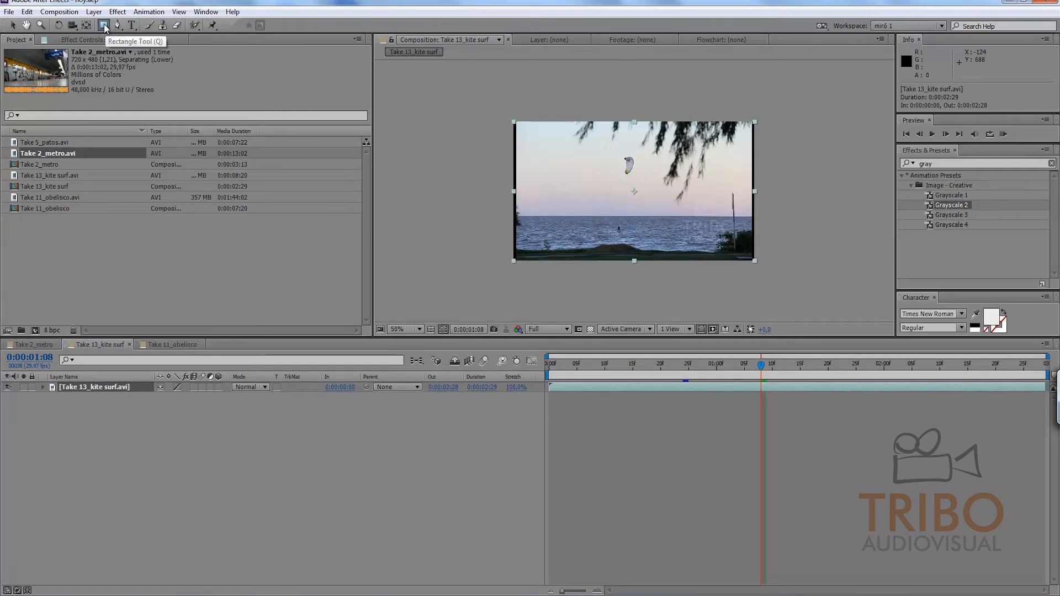
left_click_drag(579, 107, 659, 274)
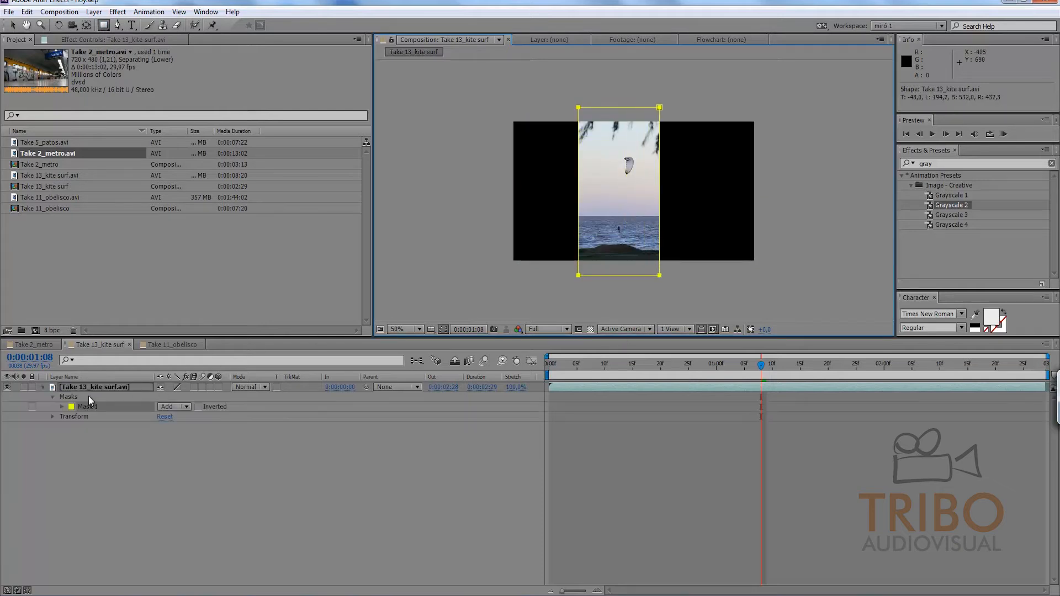
Step: Display the path, feather, opacity and expansion properties of the rectangular mask
left_click(61, 406)
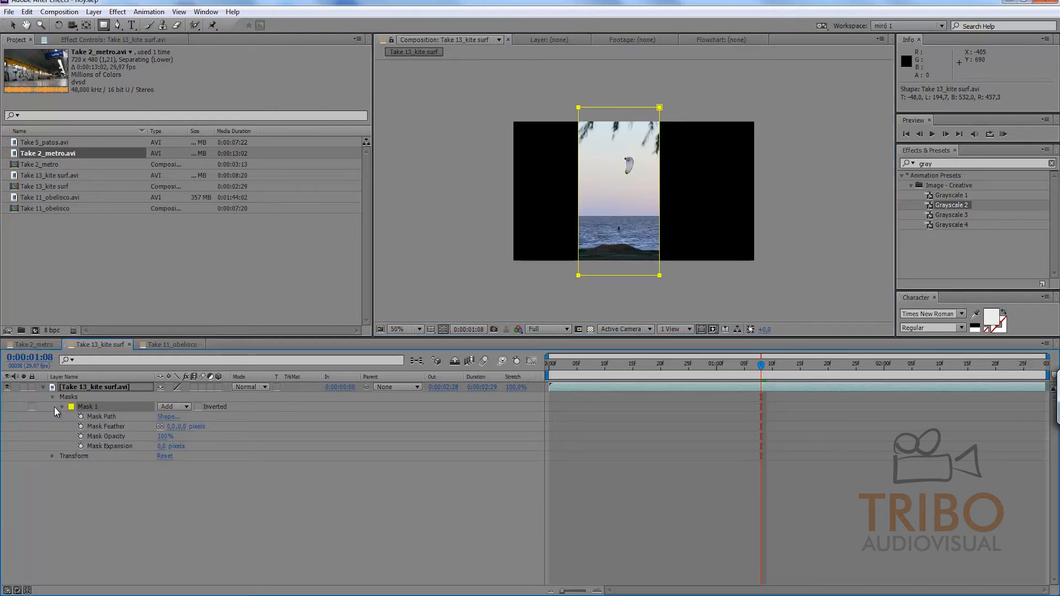
key("m")
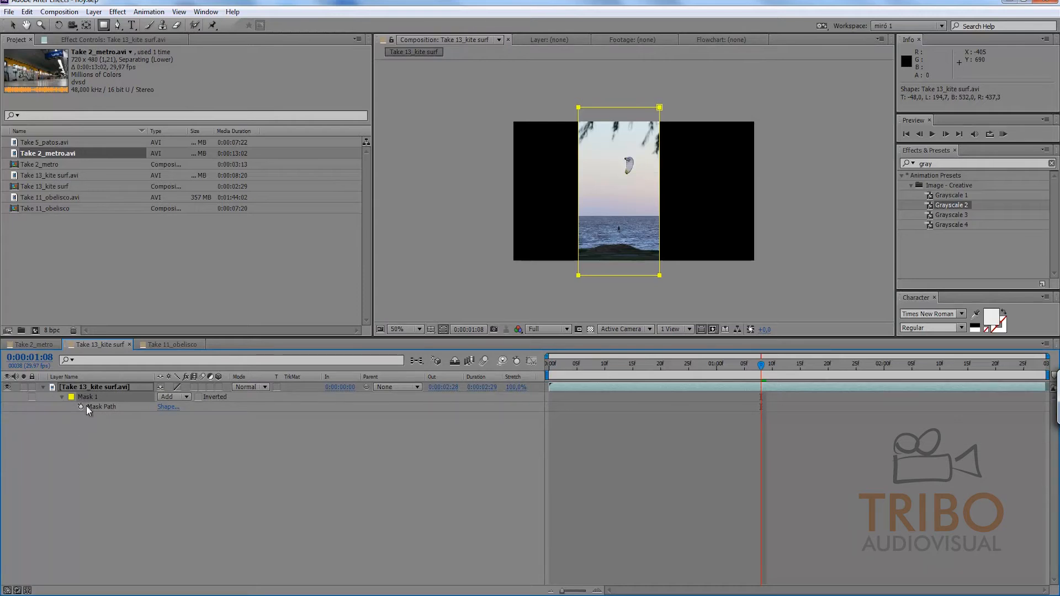
key("m")
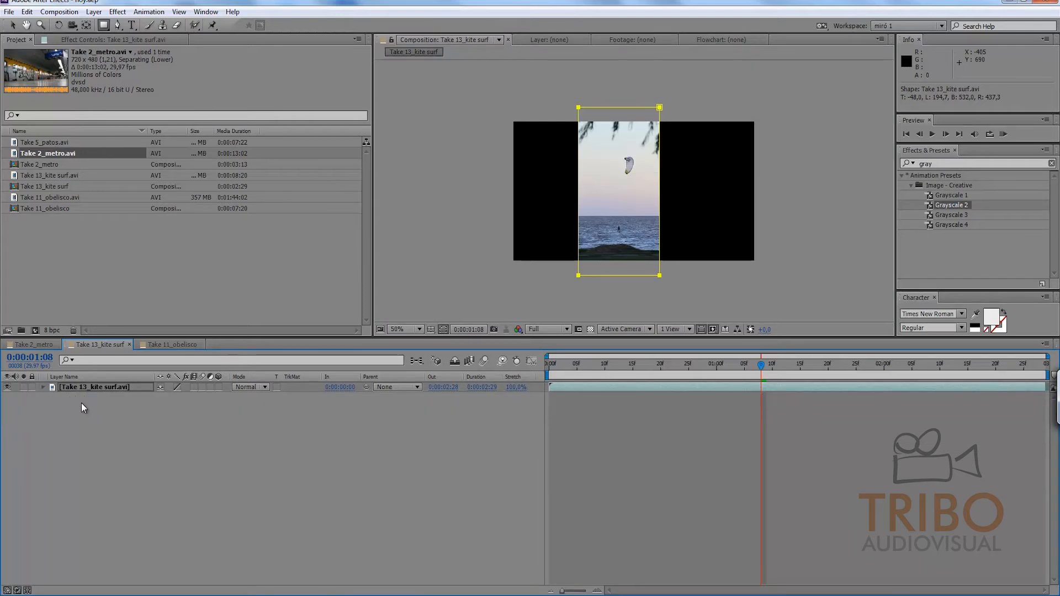
key("m")
key("m")
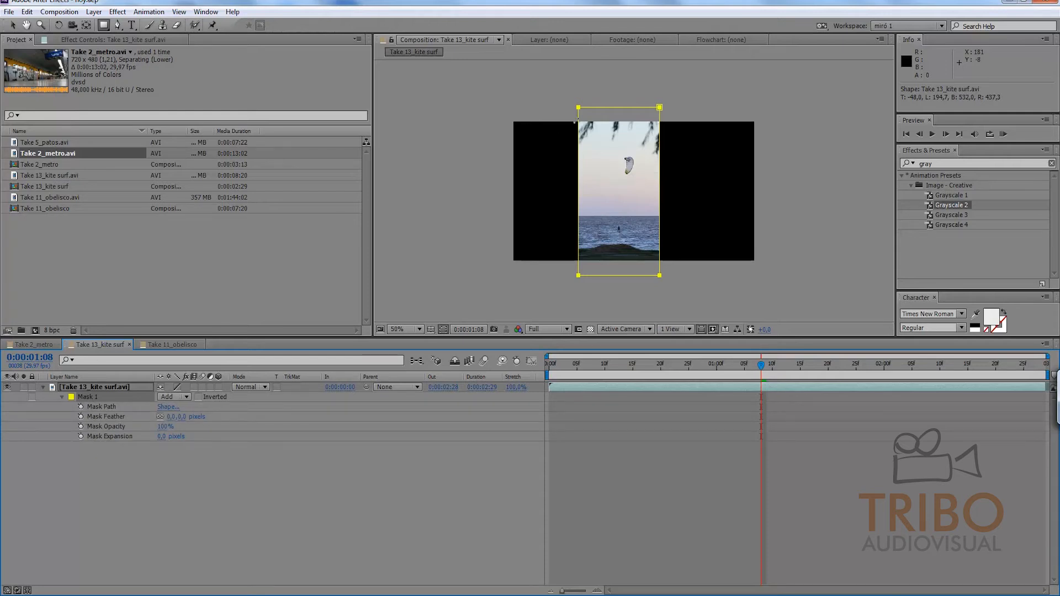
Step: Lower the rectangular mask's top boundary to the frame's upper edge through its Mask Shape bounding box
left_click(13, 26)
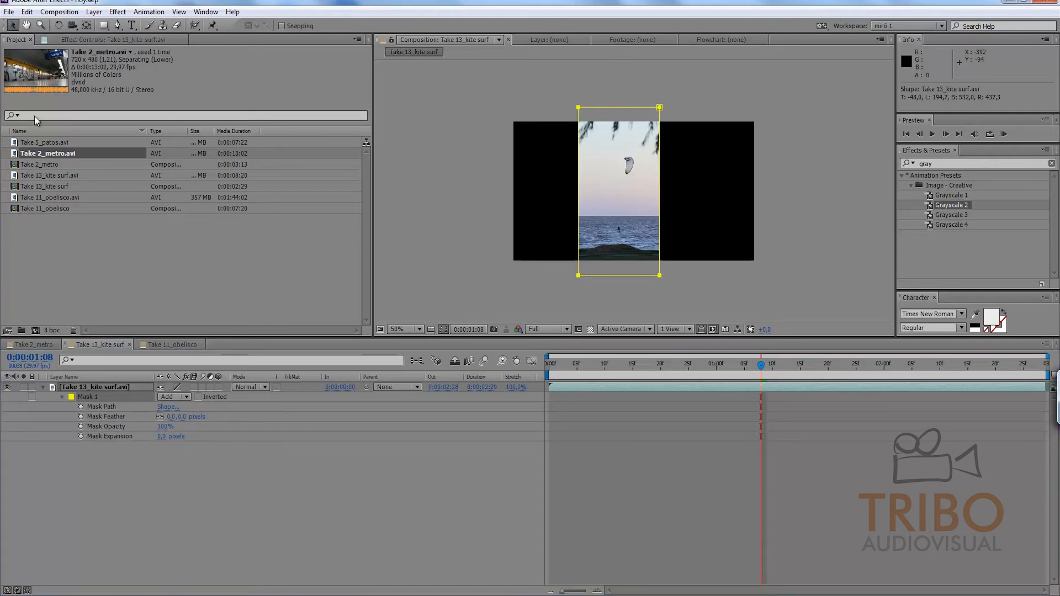
left_click(168, 406)
key("Tab")
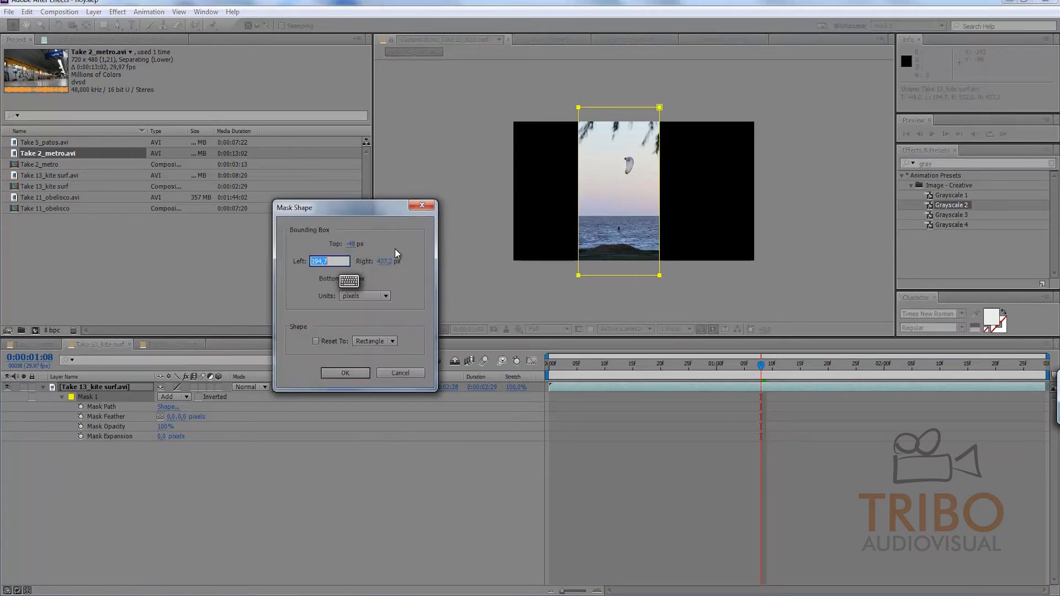
left_click_drag(349, 244, 373, 280)
left_click(345, 373)
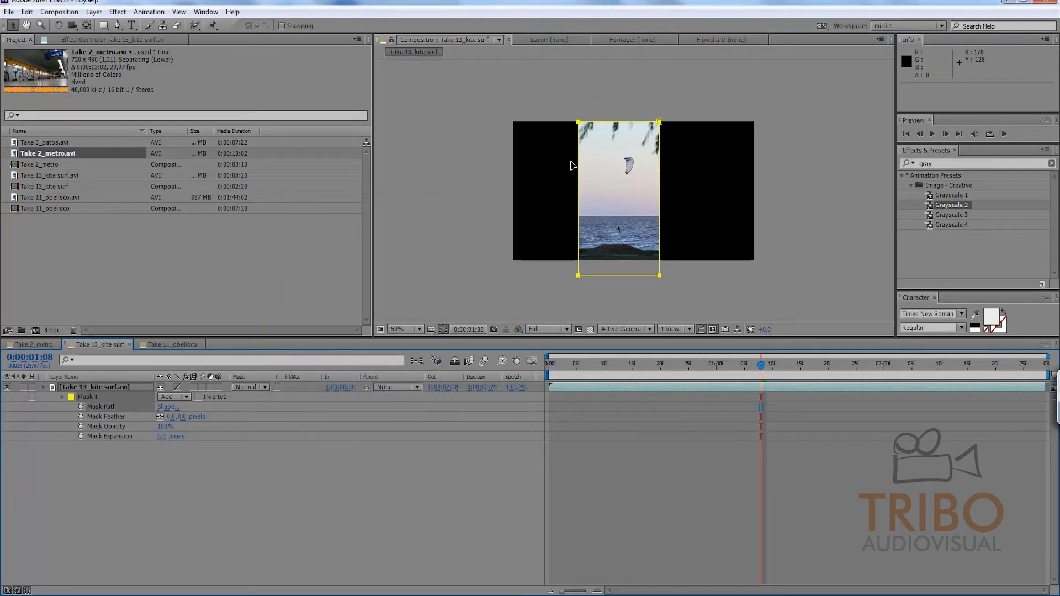
Step: Try squeezing the rectangular mask vertically and rotating it slightly, and undo the last path edits
left_click(608, 123)
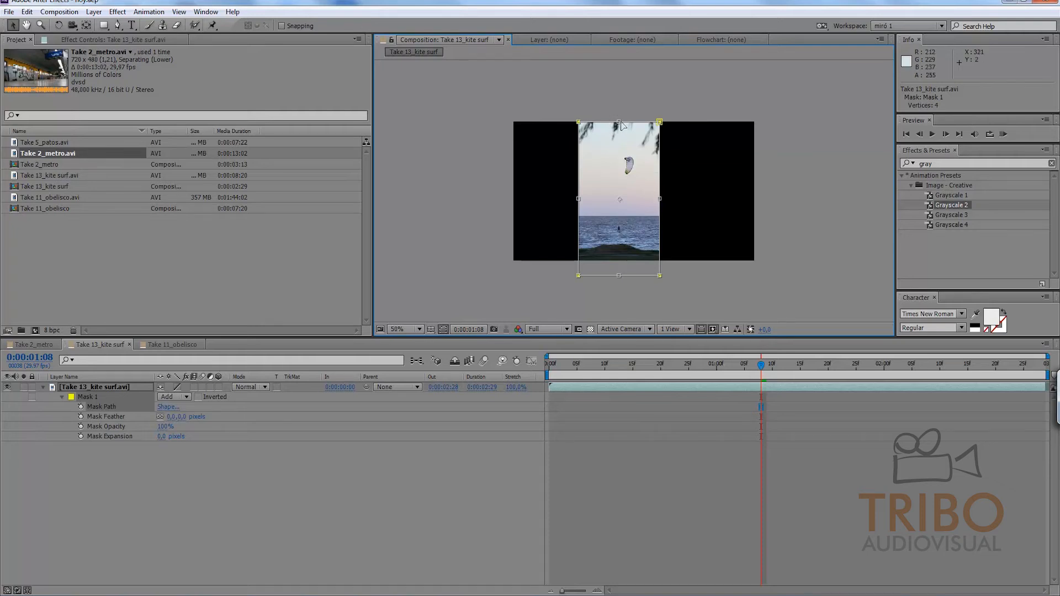
left_click_drag(621, 120, 619, 166)
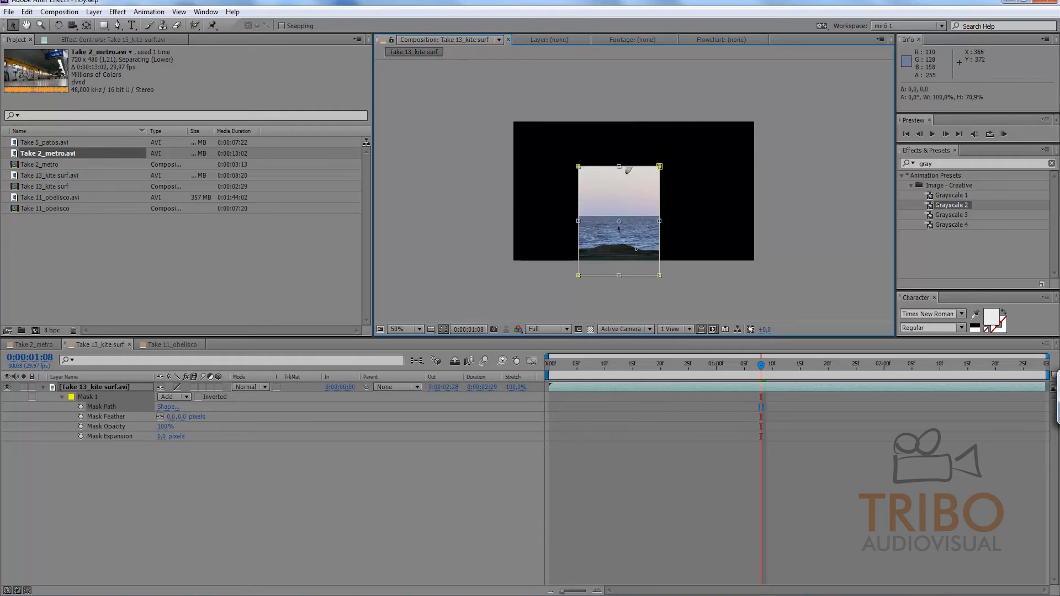
left_click_drag(619, 275, 620, 241)
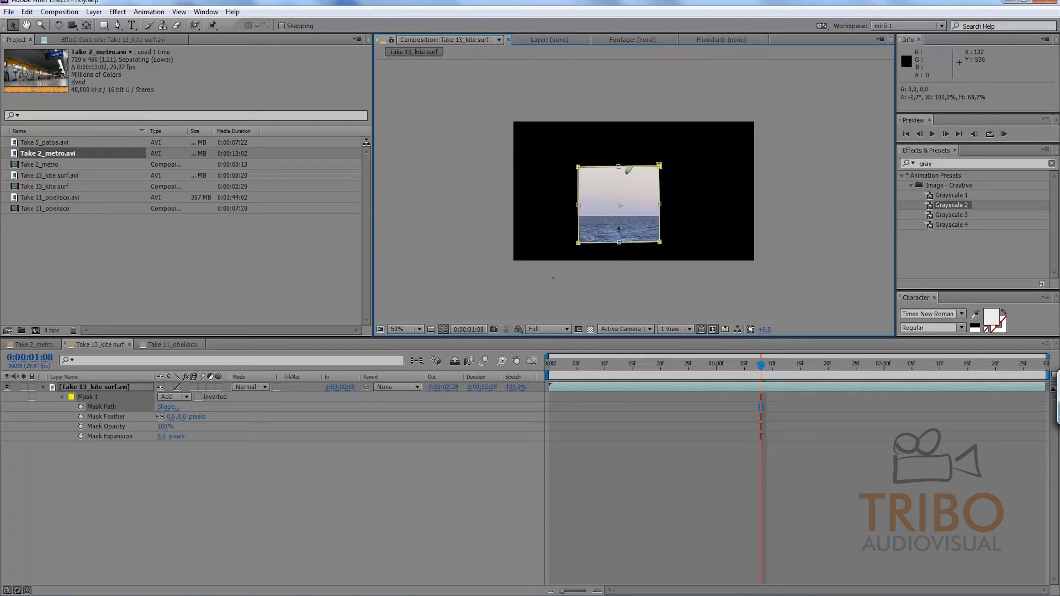
key("ctrl+z")
key("ctrl+z")
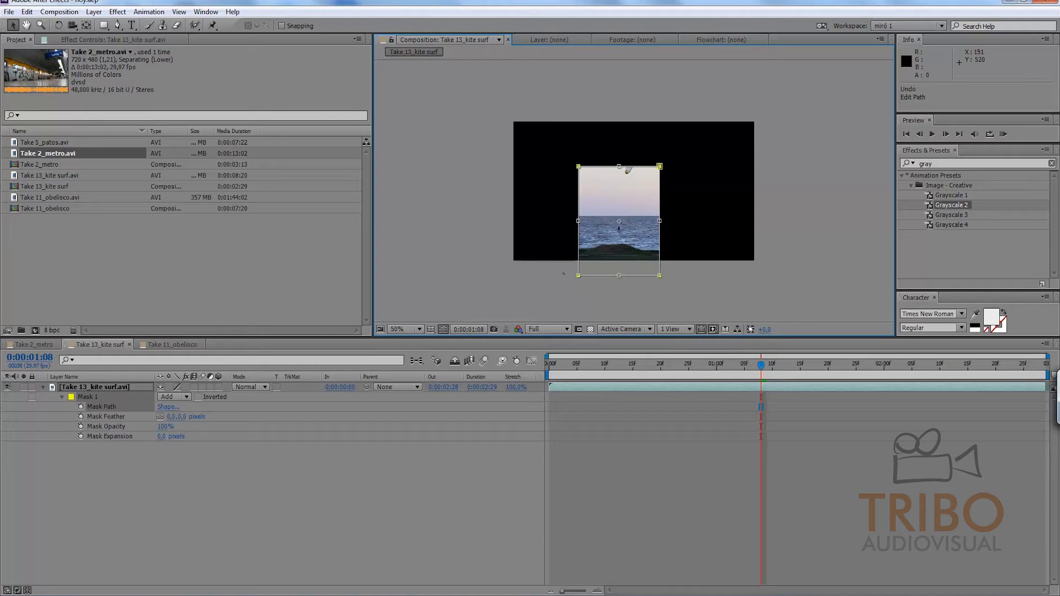
Step: Stretch the rectangular mask's top edge above the frame and widen it to about 102%
double_click(569, 271)
double_click(618, 166)
left_click_drag(619, 166, 619, 109)
mouse_move(663, 196)
left_mouse_down()
mouse_move(749, 196)
mouse_move(648, 196)
mouse_move(662, 196)
left_mouse_up()
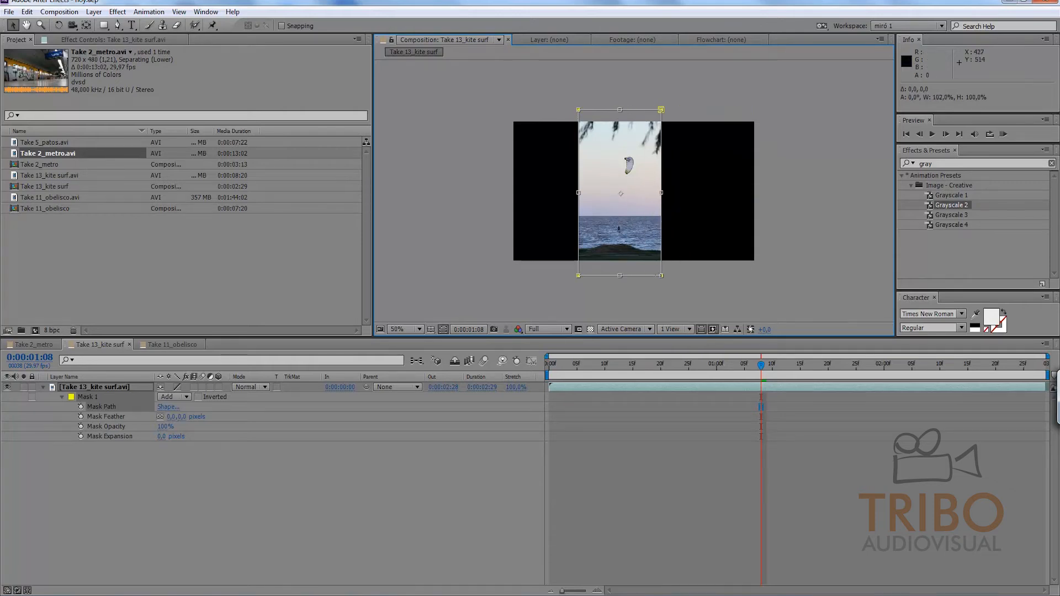
left_click(640, 467)
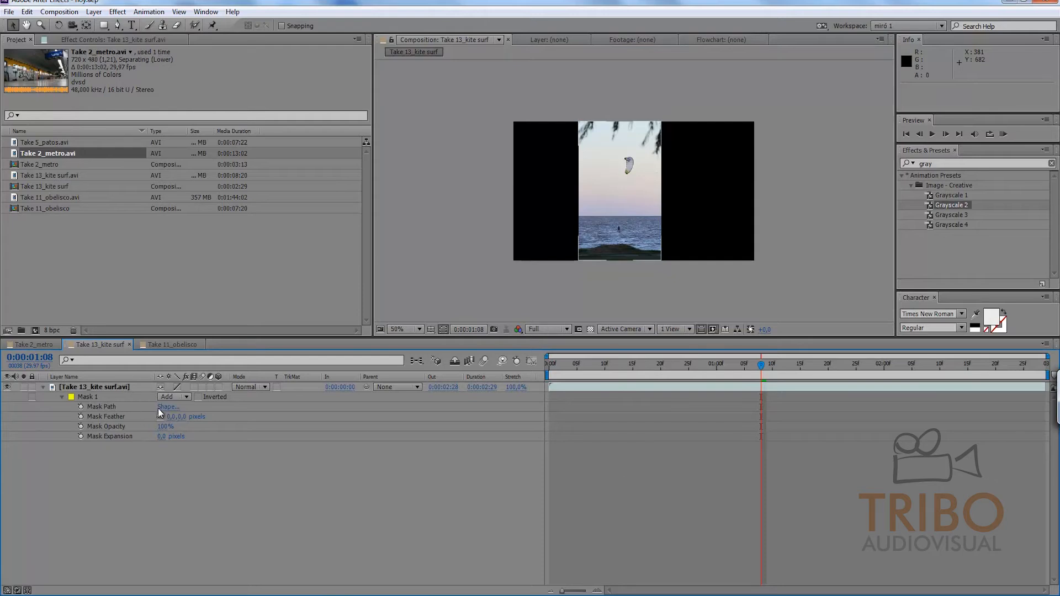
Step: Try a Mask Feather of 89 pixels on the rectangular mask and reset it to 0
left_click_drag(171, 418, 216, 418)
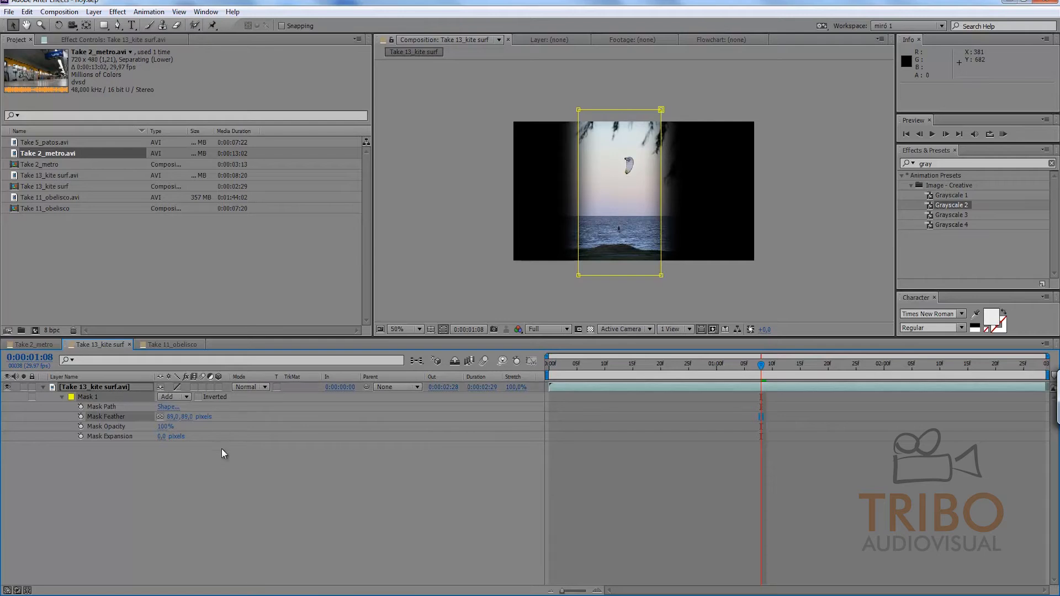
left_click(221, 488)
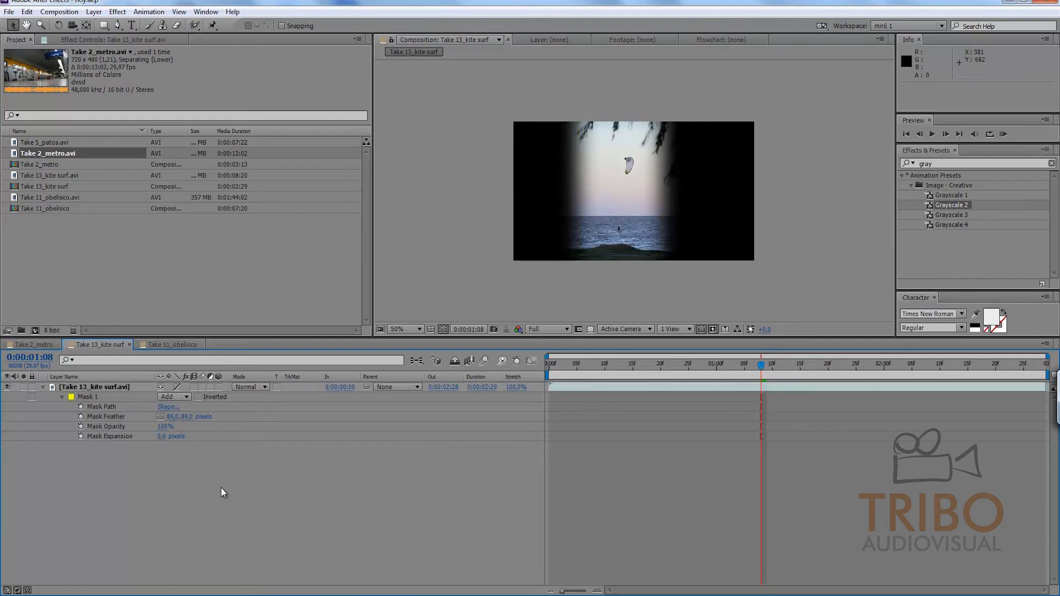
left_click(173, 416)
type("0")
key("Return")
left_click(194, 475)
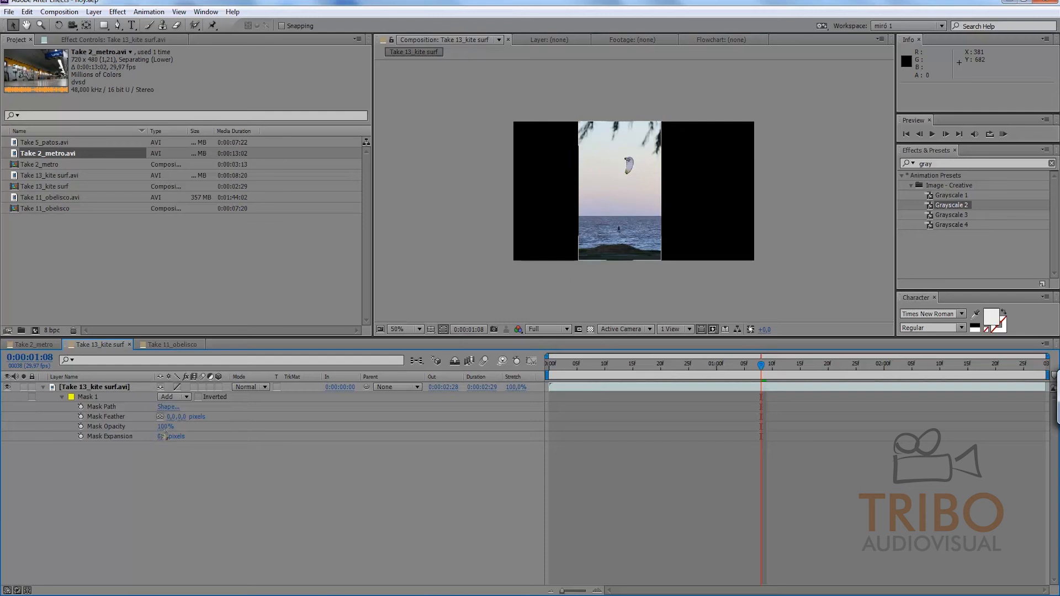
Step: Place Take 5_patos.avi beneath the kite surf layer and lower the rectangular mask's opacity to 62%
left_click_drag(163, 426, 202, 428)
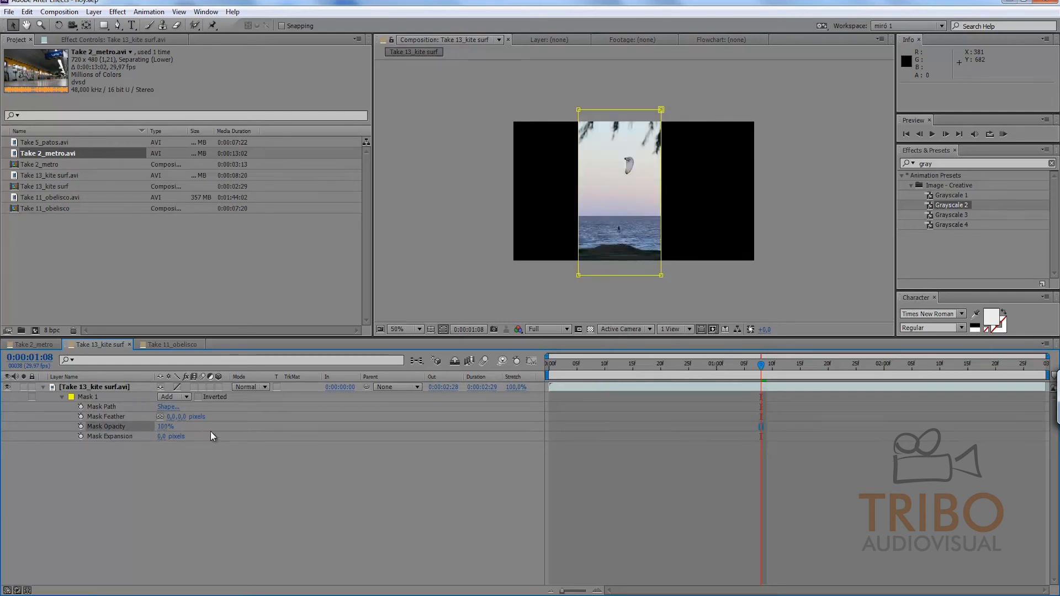
left_click(212, 473)
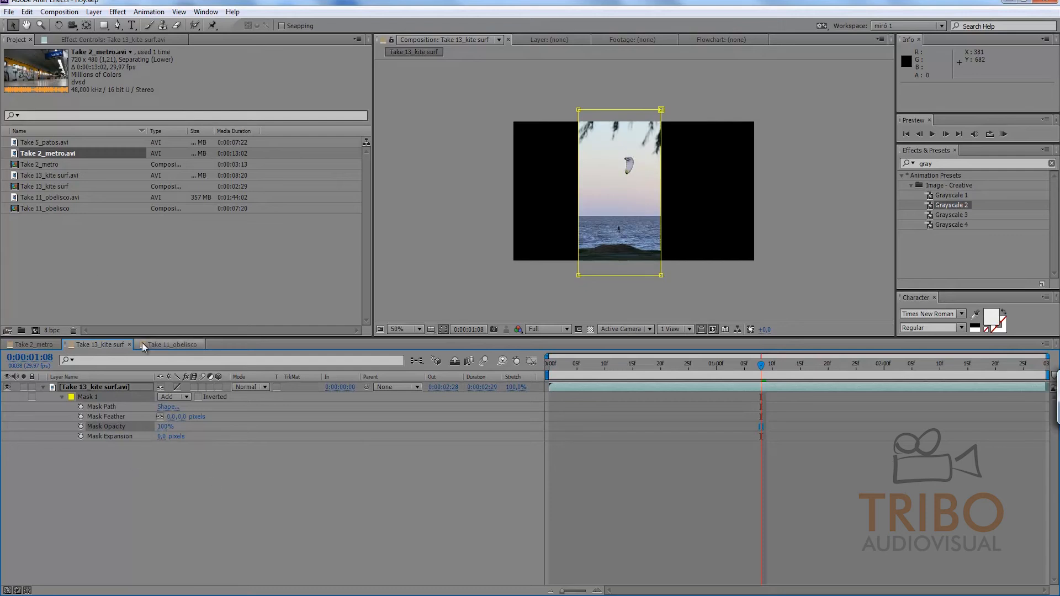
left_click_drag(54, 142, 101, 475)
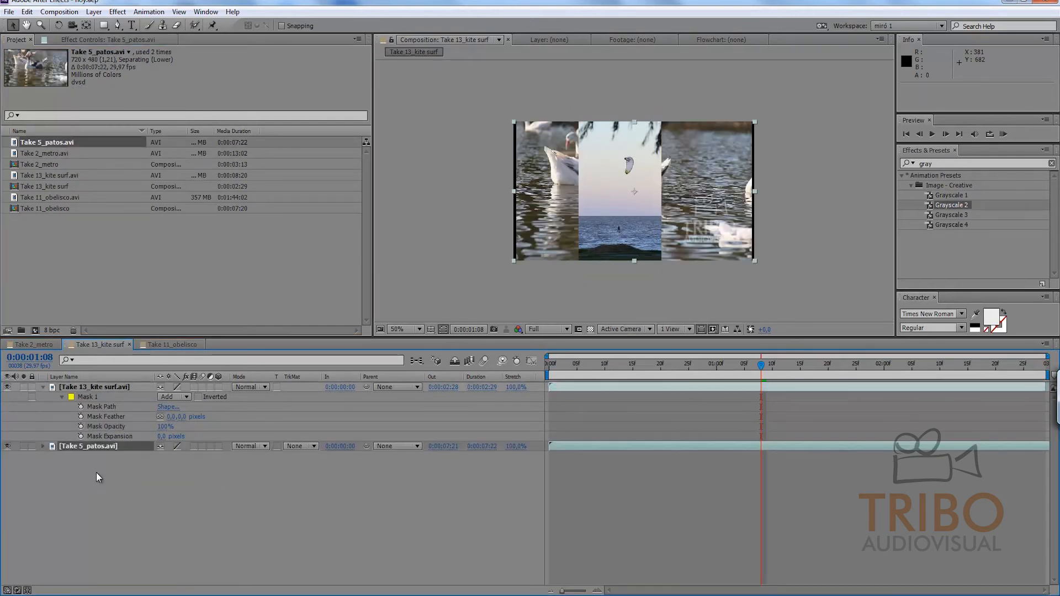
left_click_drag(164, 427, 149, 430)
left_click(165, 510)
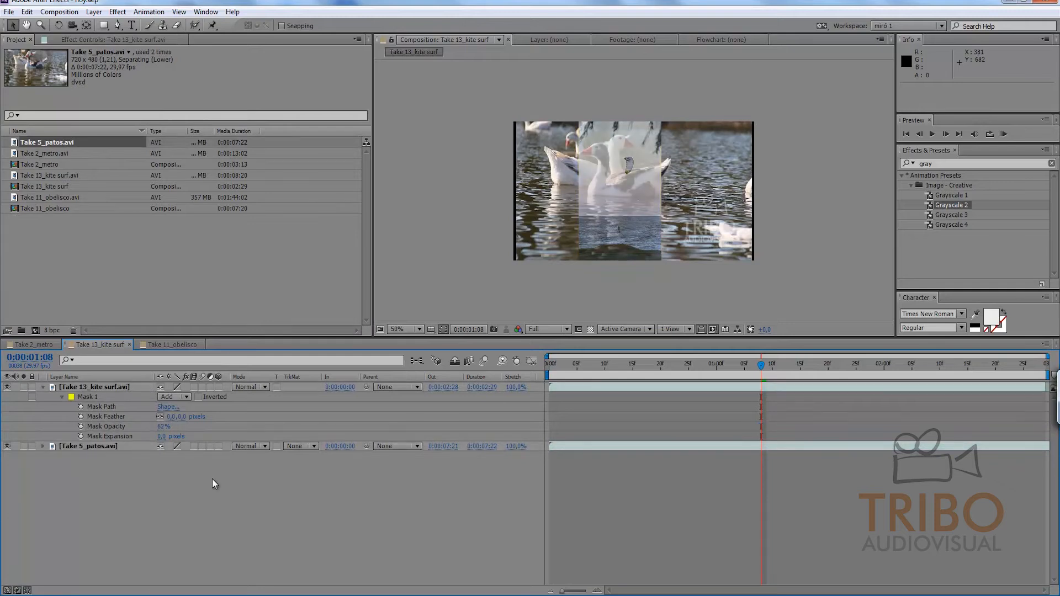
Step: Delete the Take 5_patos.avi layer and restore the rectangular mask's opacity to 100%
left_click(100, 446)
key("Delete")
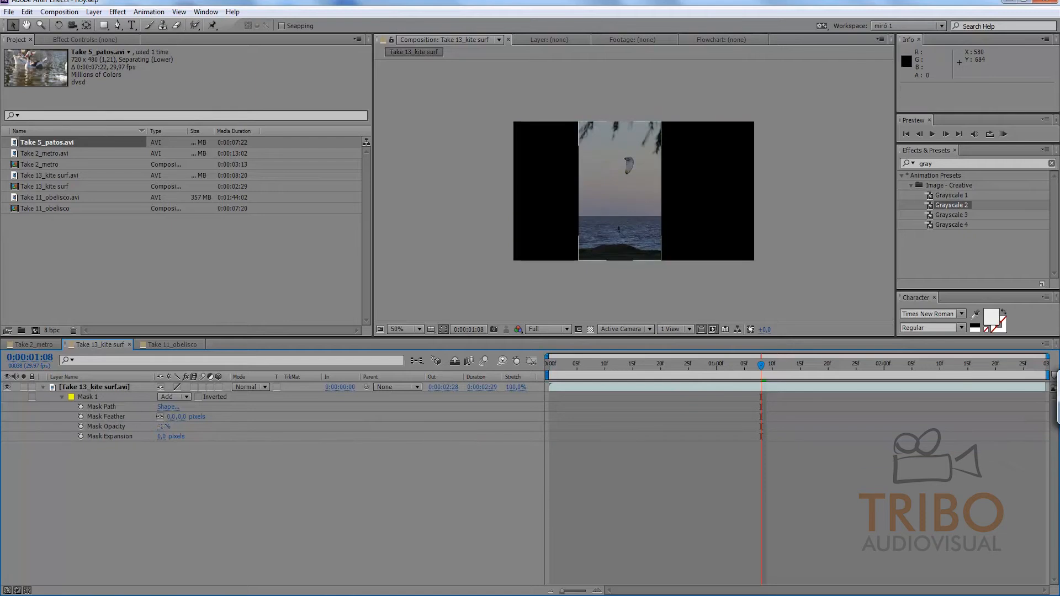
left_click_drag(163, 427, 263, 435)
Step: Set the rectangular mask's expansion to 41 pixels and its feather to 74 pixels
left_click_drag(161, 436, 201, 436)
left_click(187, 419)
left_click(174, 466)
left_click(222, 469)
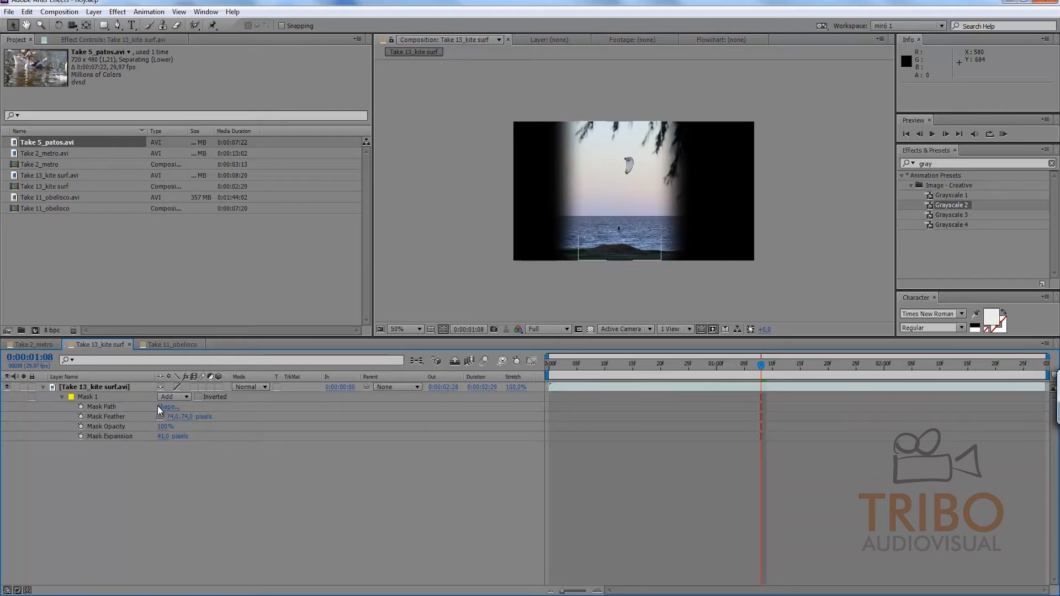
Step: Delete the rectangular mask from the kite surf layer
left_click(98, 397)
key("Delete")
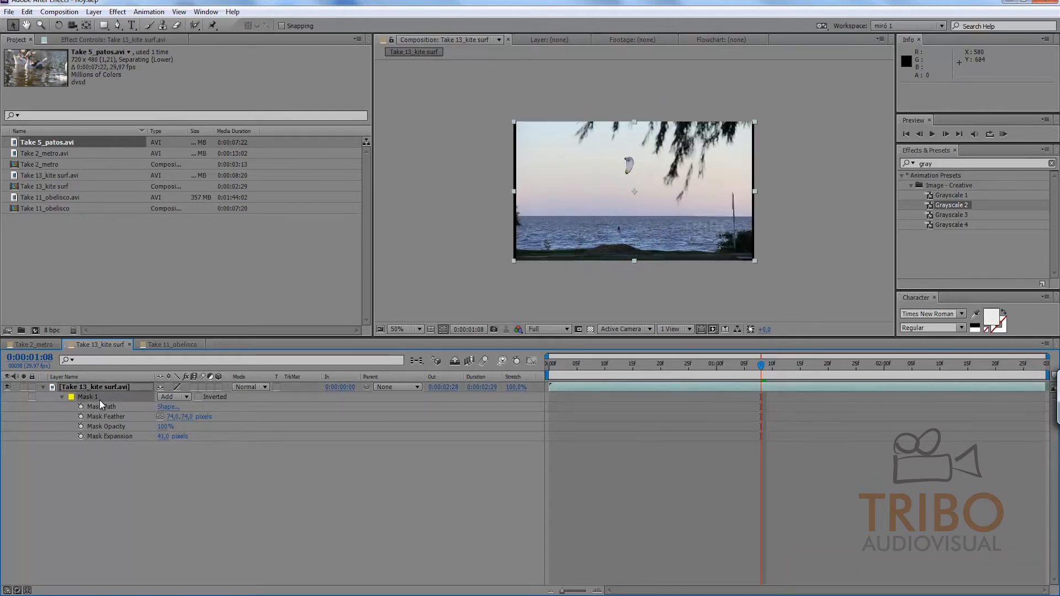
Step: Try a freehand elliptical mask, undo it, and create an ellipse mask fitted to the whole kite surf layer
left_click(104, 24)
left_click(132, 51)
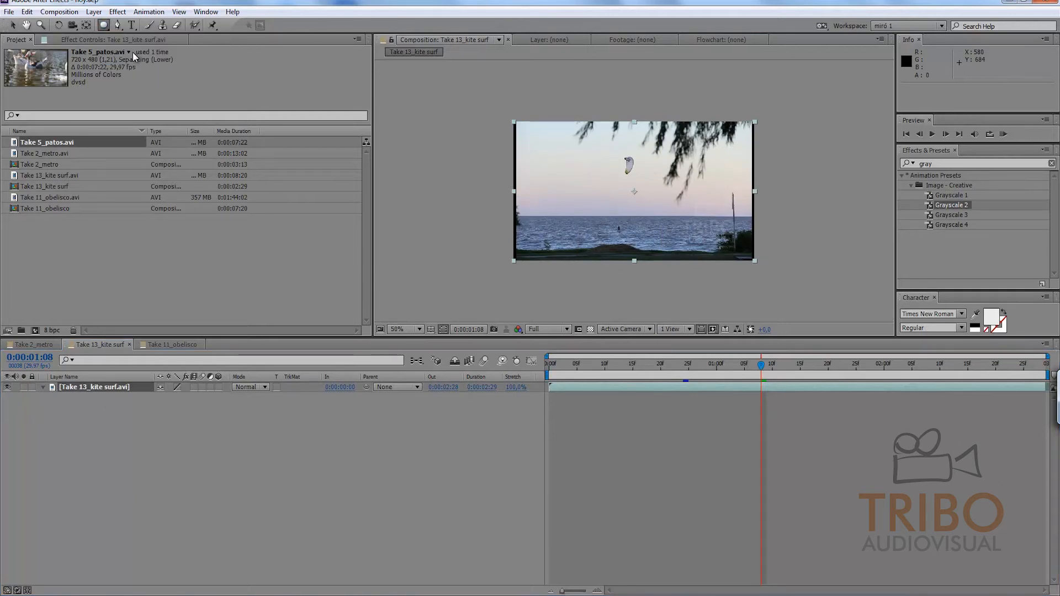
left_click_drag(597, 153, 676, 255)
key("ctrl+z")
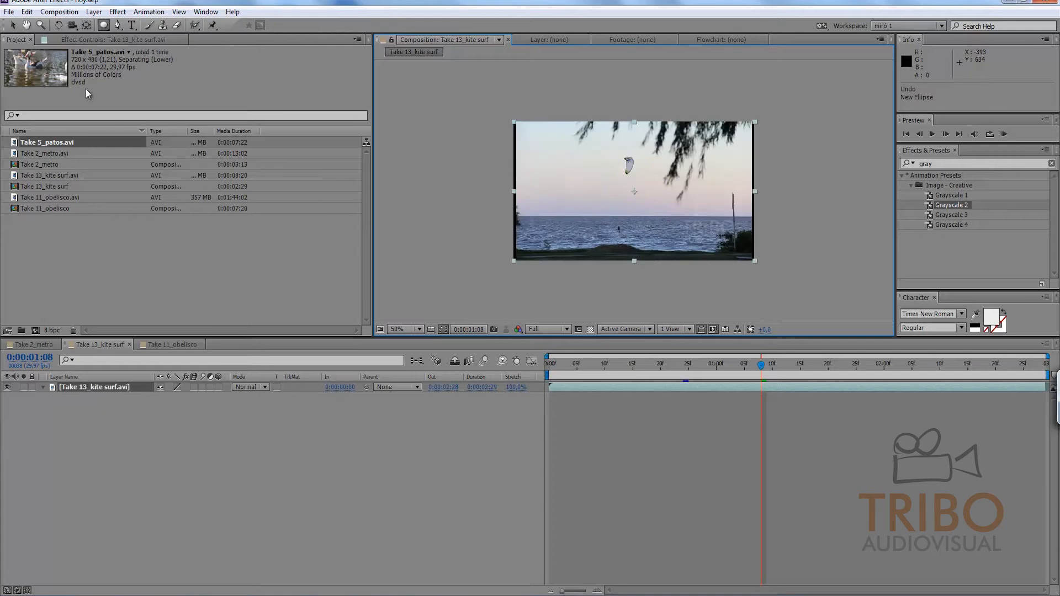
double_click(103, 25)
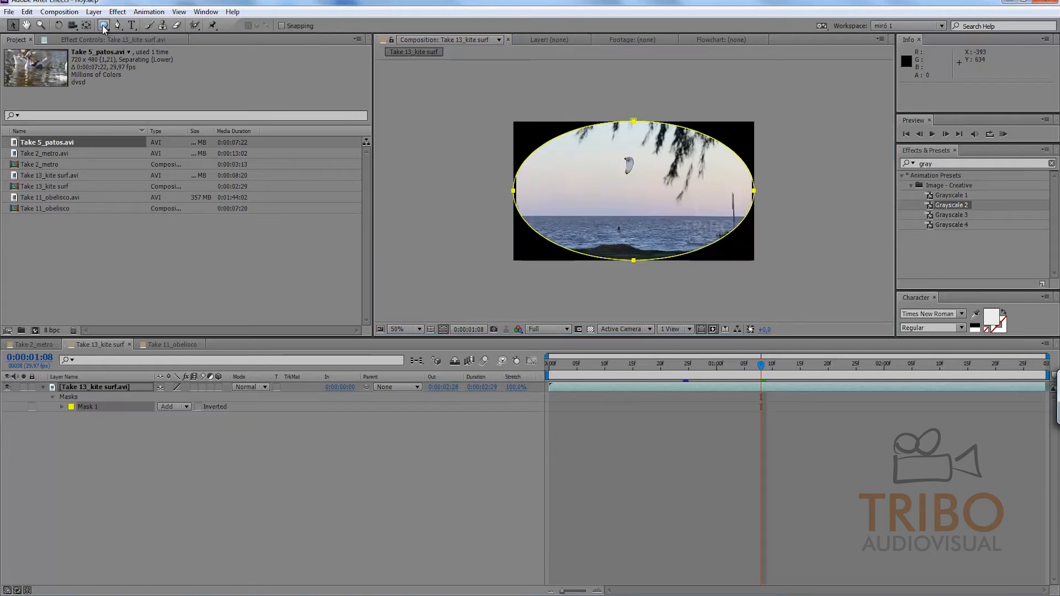
left_click(590, 329)
left_click(590, 329)
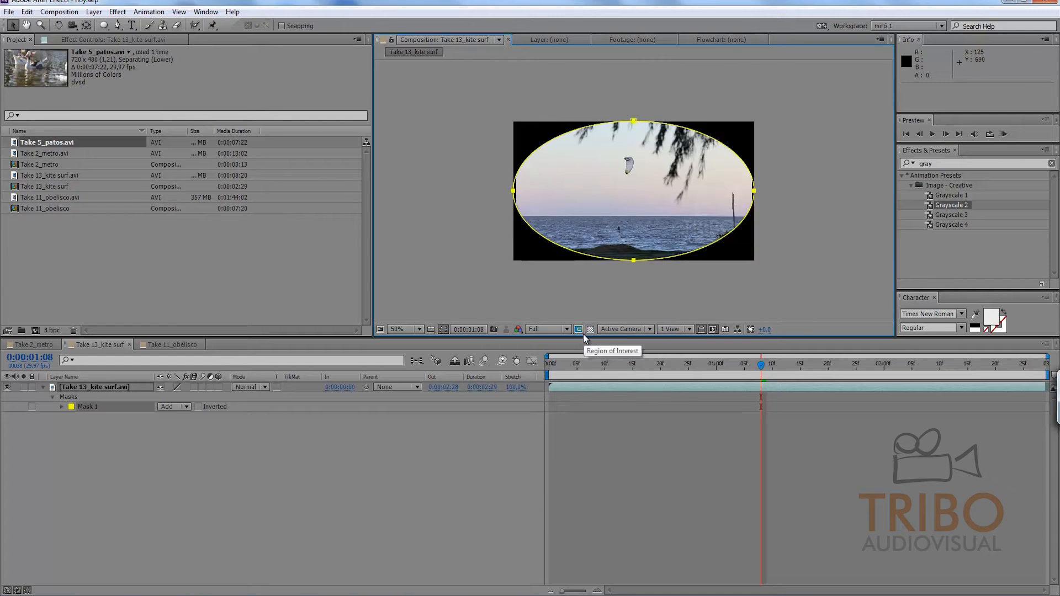
Step: Set the elliptical mask's expansion to -33 pixels and its feather to 34 pixels
left_click(61, 407)
mouse_move(164, 446)
left_mouse_down()
mouse_move(138, 447)
mouse_move(177, 446)
mouse_move(152, 446)
mouse_move(190, 430)
mouse_move(161, 463)
left_mouse_up()
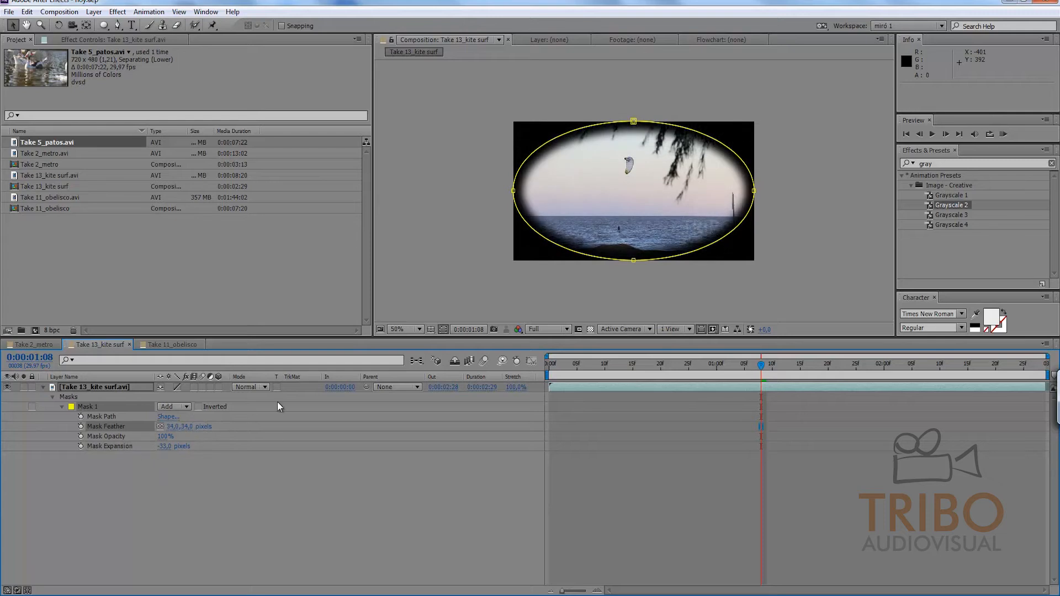
left_click(101, 408)
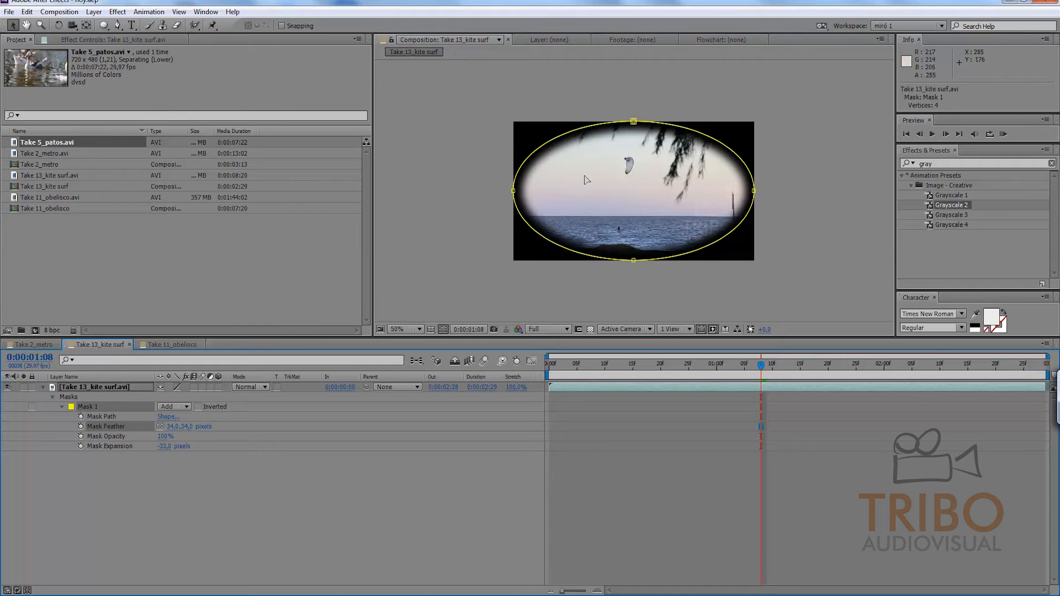
Step: Change the elliptical mask's outline color to magenta FF00F6
left_click(72, 407)
left_click(721, 320)
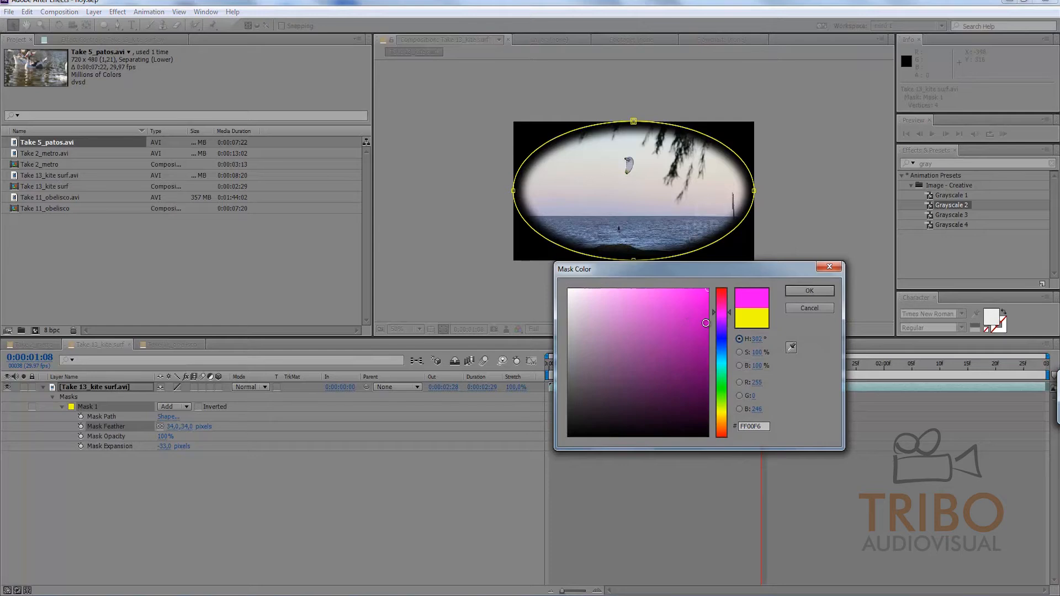
left_click(808, 291)
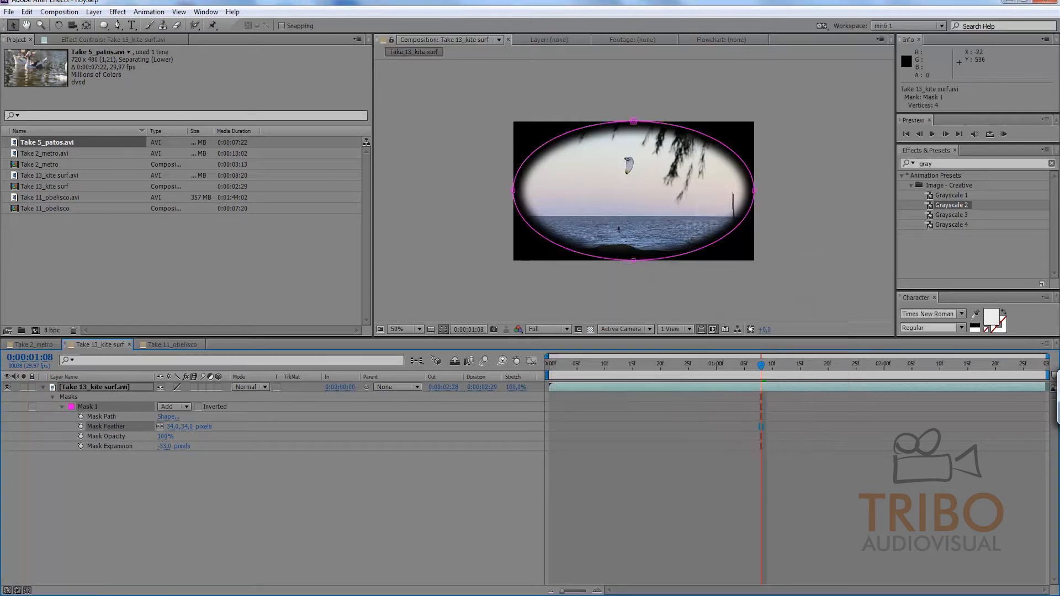
Step: Change the elliptical mask's outline color to yellow FCFF00
left_click(71, 407)
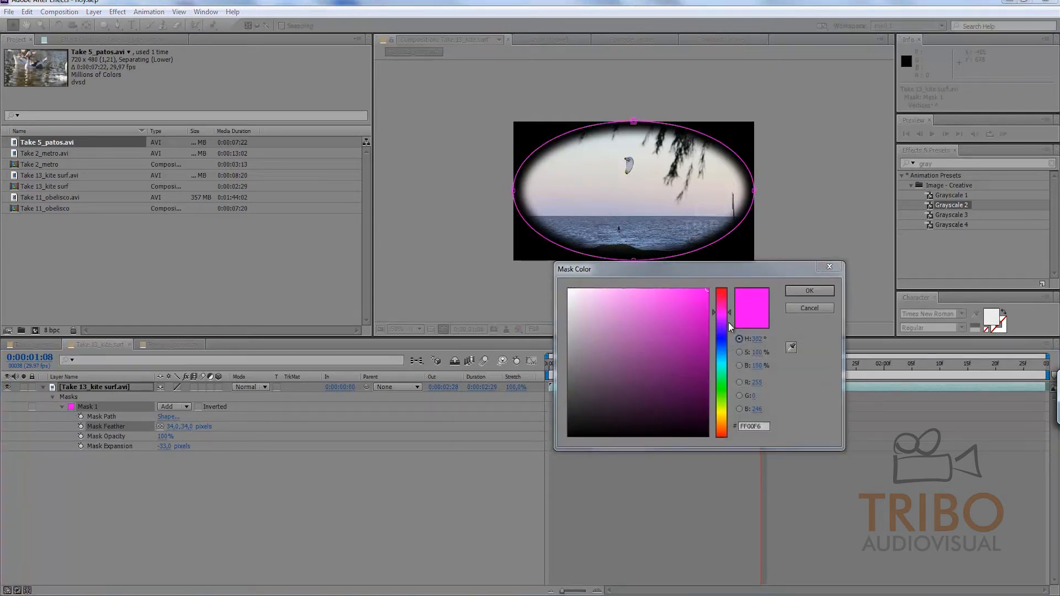
left_click(721, 412)
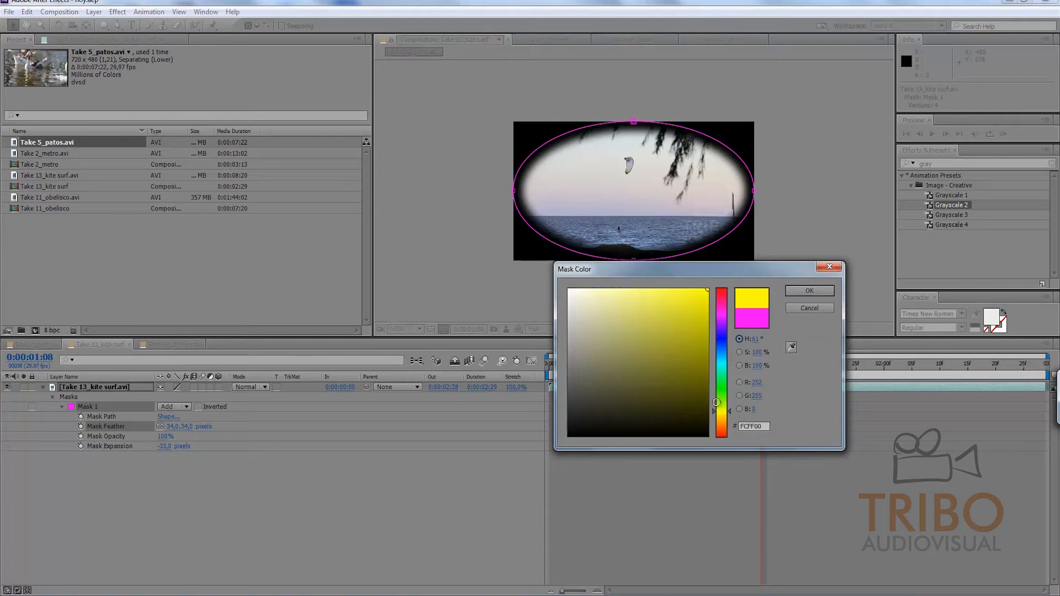
left_click(809, 291)
left_click(97, 462)
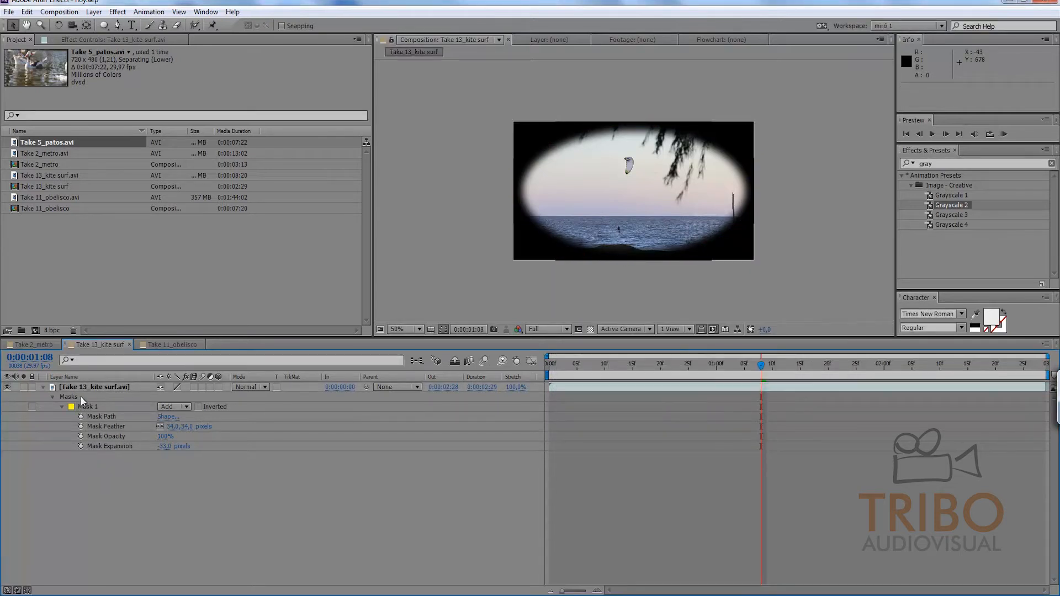
Step: Delete the elliptical mask from the kite surf layer
left_click(88, 410)
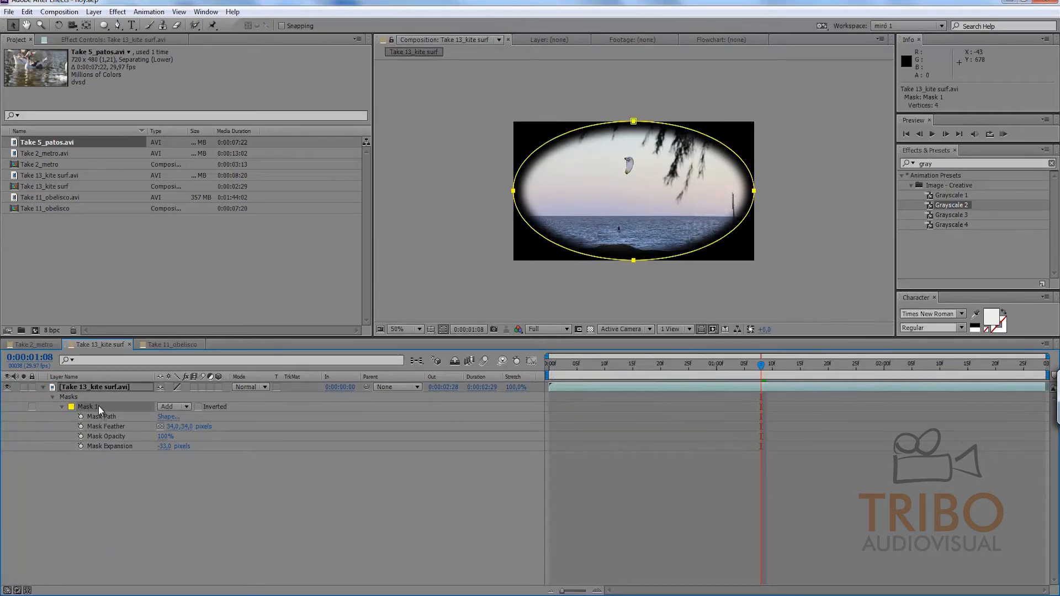
key("Delete")
left_click(100, 433)
Step: Set the scale of the kite surf layer to 102%
left_click(87, 389)
key("s")
left_click(180, 397)
type("102")
key("Return")
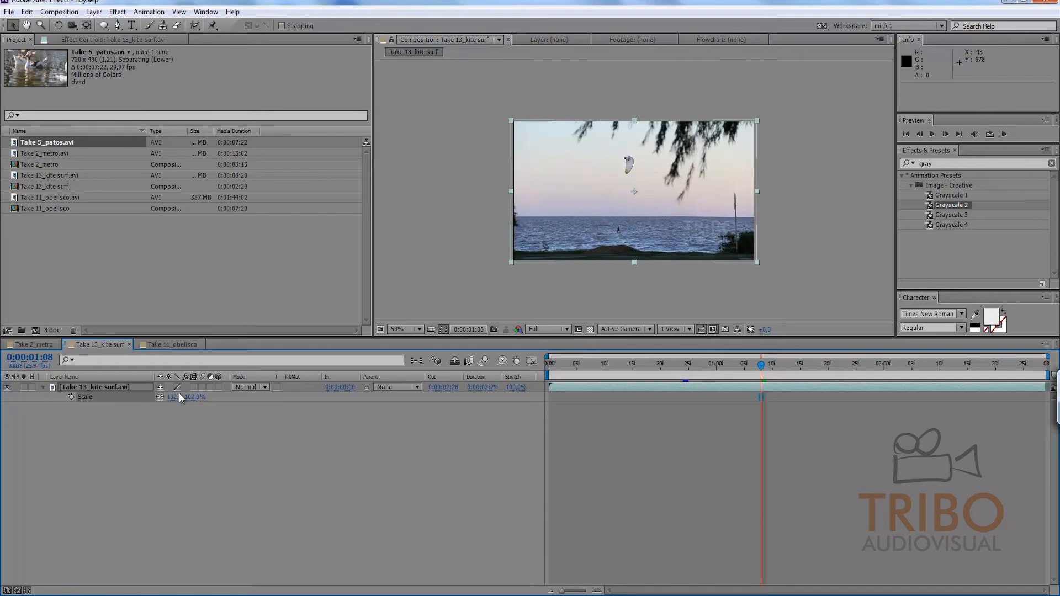
left_click(182, 463)
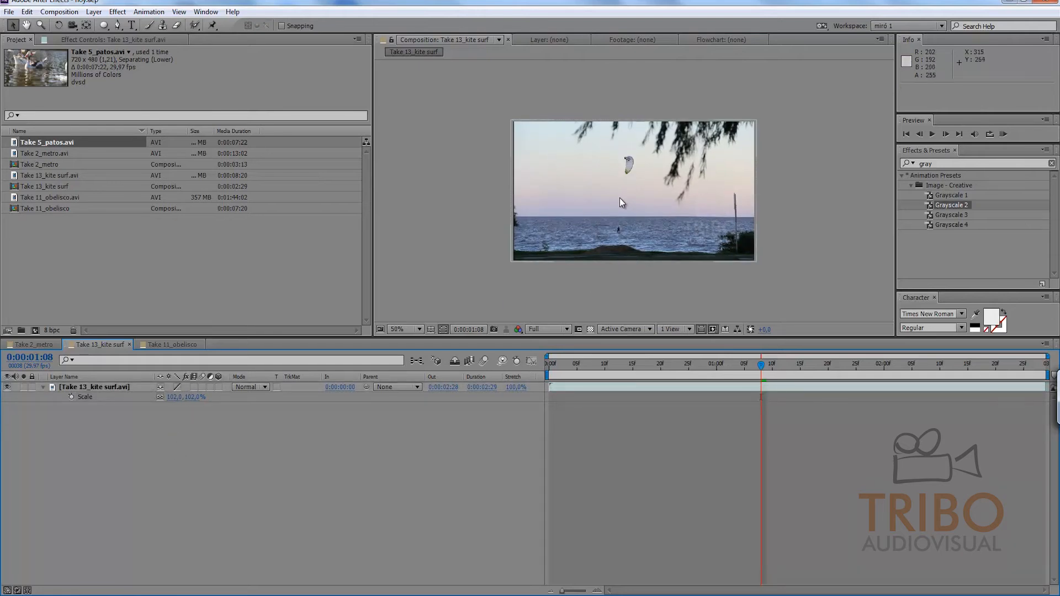
Step: Preview the kite surf composition at 100% magnification, starting from the first frame
key("period")
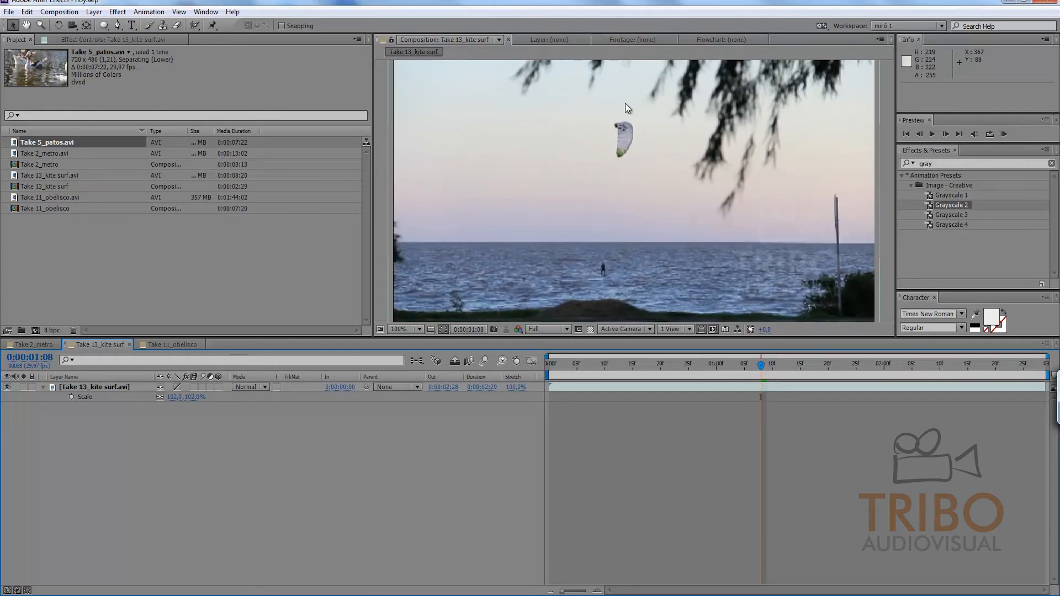
left_click_drag(763, 390, 466, 393)
mouse_move(552, 365)
left_mouse_down()
mouse_move(1011, 370)
mouse_move(615, 372)
mouse_move(883, 356)
mouse_move(552, 368)
mouse_move(614, 367)
mouse_move(370, 399)
mouse_move(743, 372)
mouse_move(942, 376)
mouse_move(543, 363)
left_mouse_up()
key("KP_0")
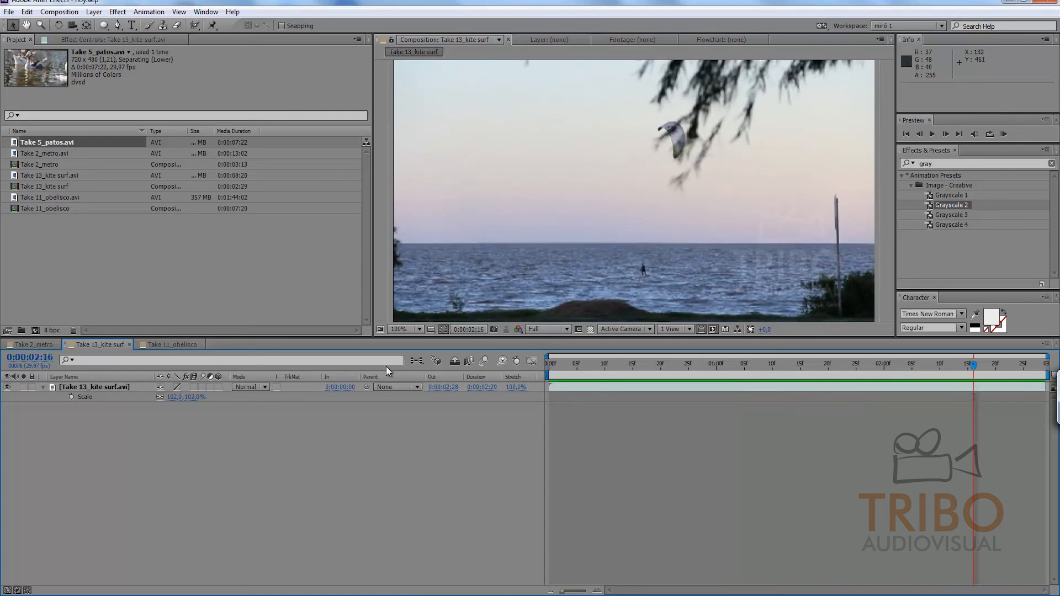
Step: Duplicate the Take 13_kite surf.avi layer and return to the first frame
left_click(104, 388)
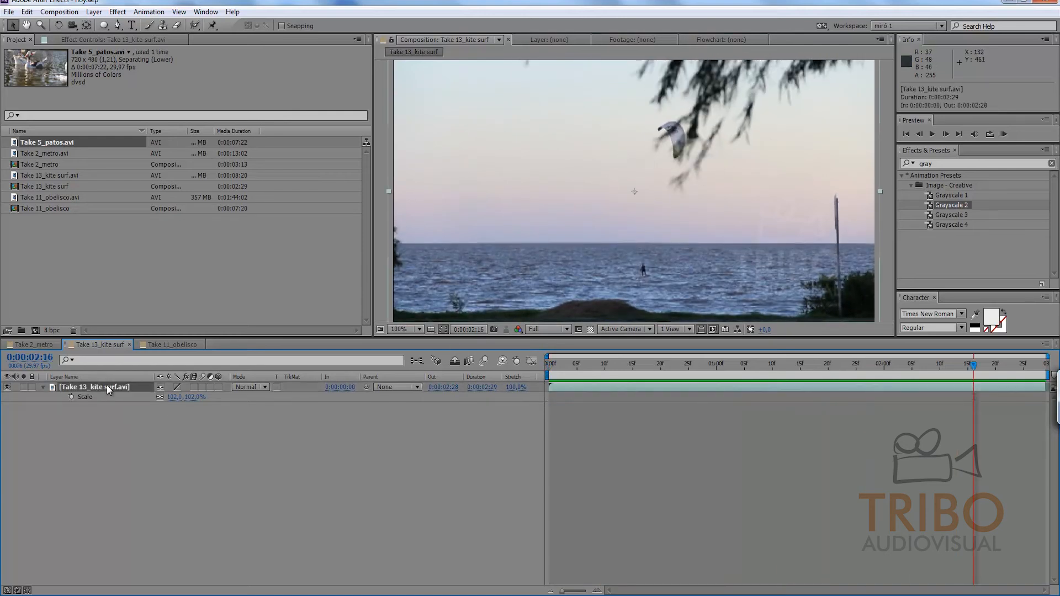
key("ctrl+d")
left_click_drag(588, 366, 494, 376)
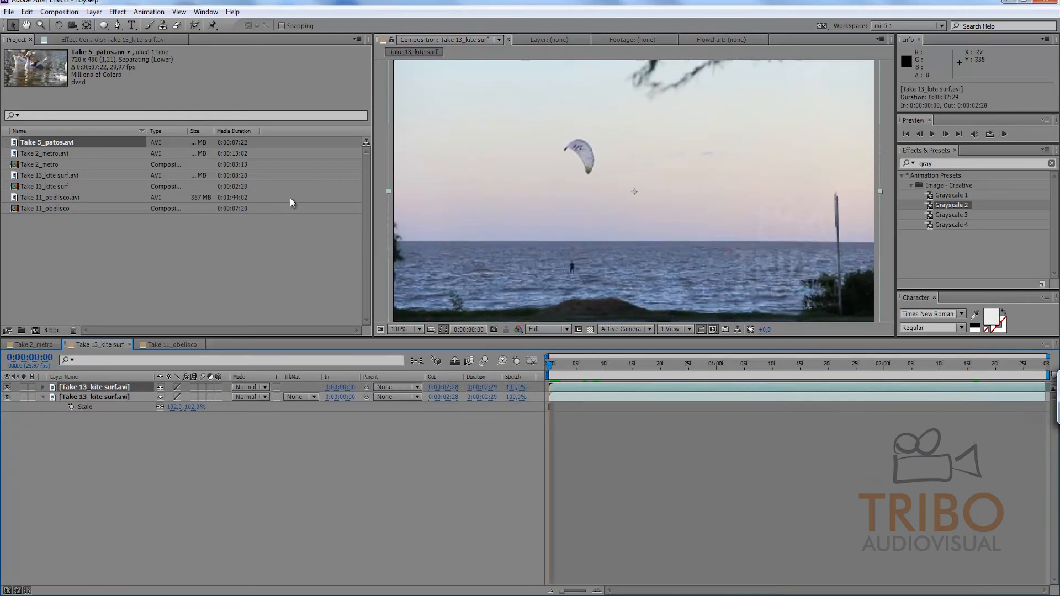
Step: Draw a rectangular mask about 227 by 55 pixels on the upper kite surf copy, over the water left of the surfer
left_click_drag(104, 25, 139, 26)
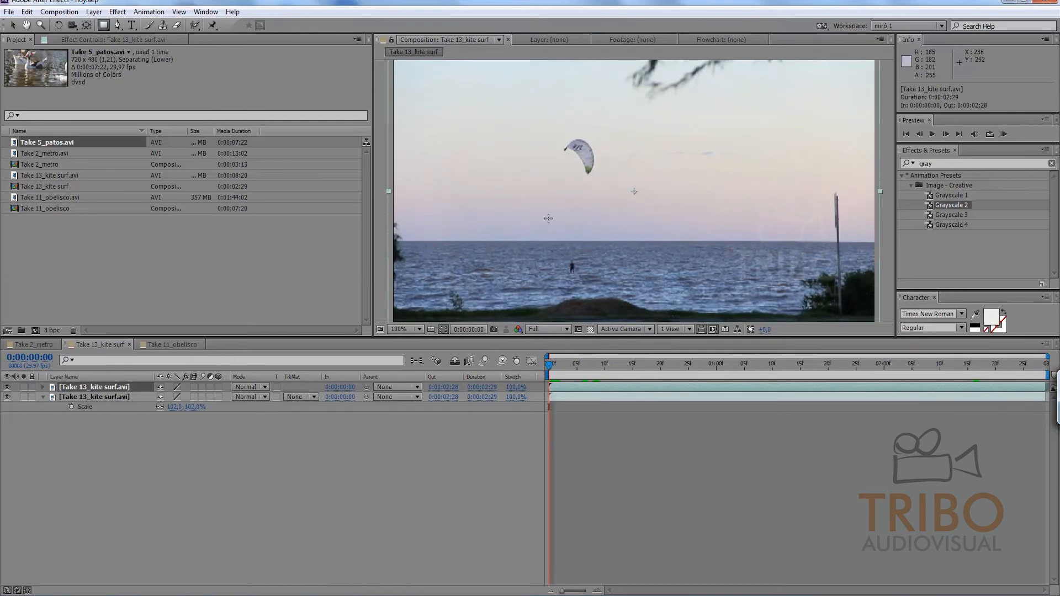
left_click_drag(563, 248, 408, 280)
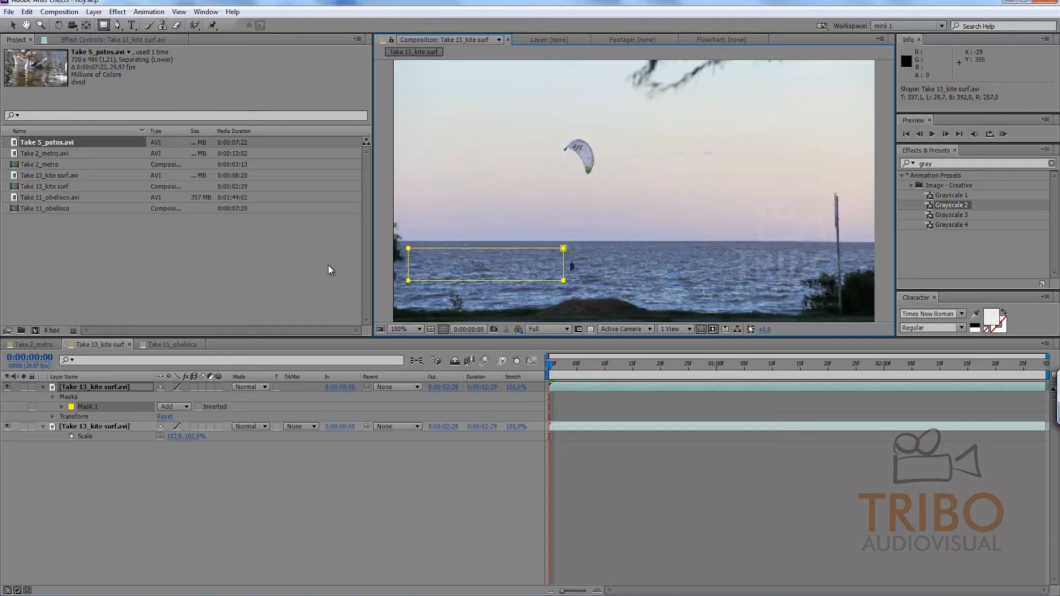
left_click(11, 25)
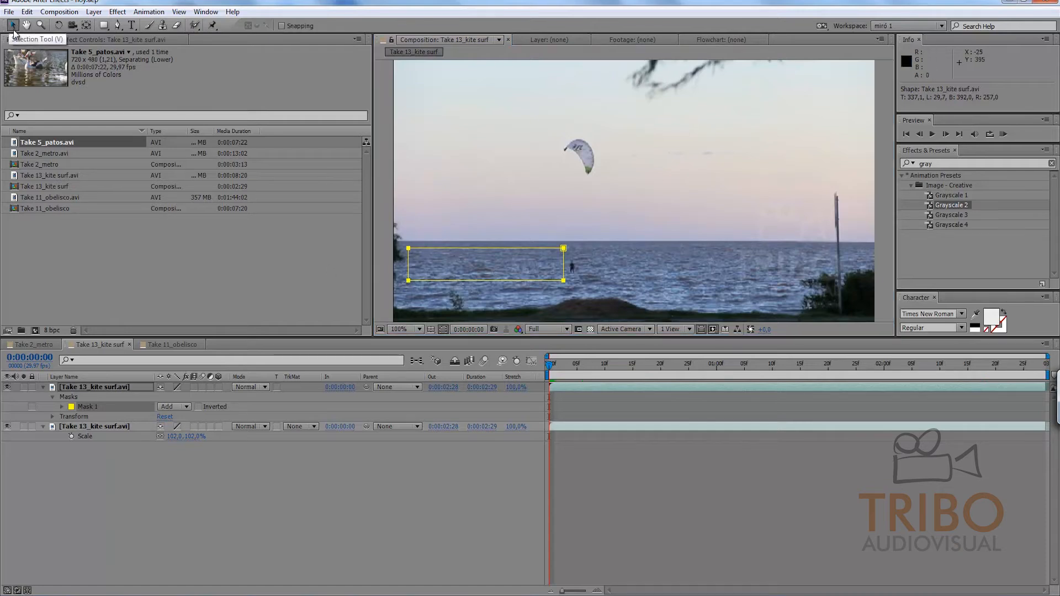
Step: Move the masked copy horizontally to position 587, 240 so its water patch covers the surfer
left_click(121, 387)
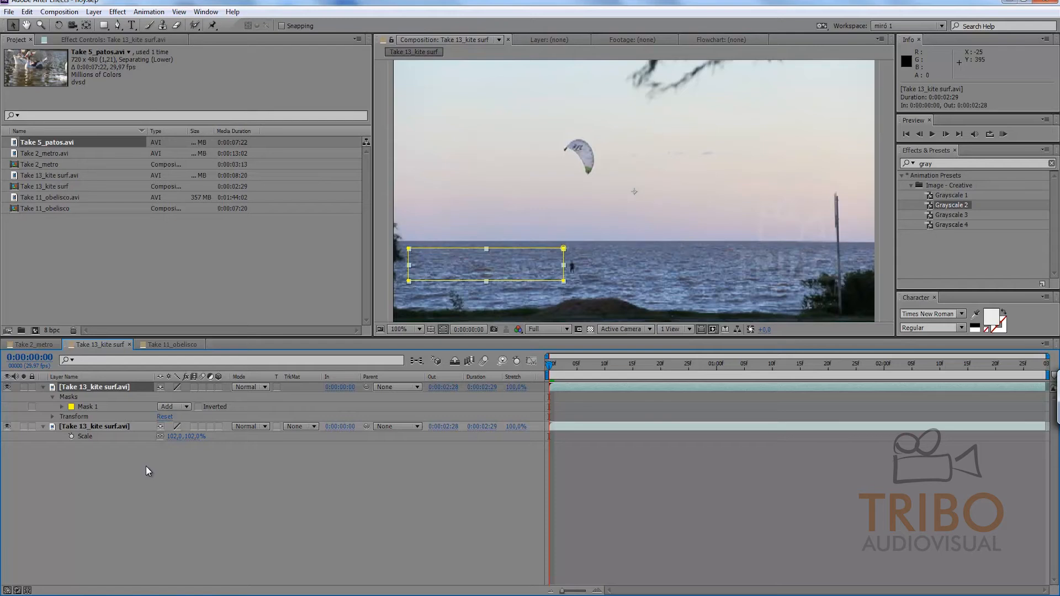
key("p")
left_click_drag(635, 192, 787, 192)
left_click(594, 444)
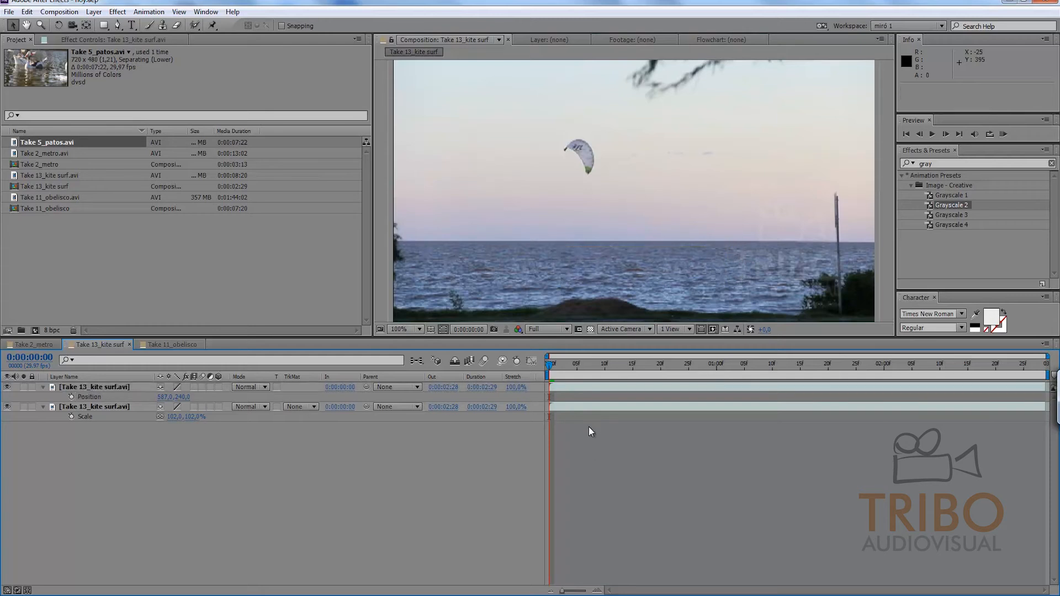
Step: Preview the composition with the water patch over the surfer
left_click_drag(554, 369, 1040, 364)
key("KP_0")
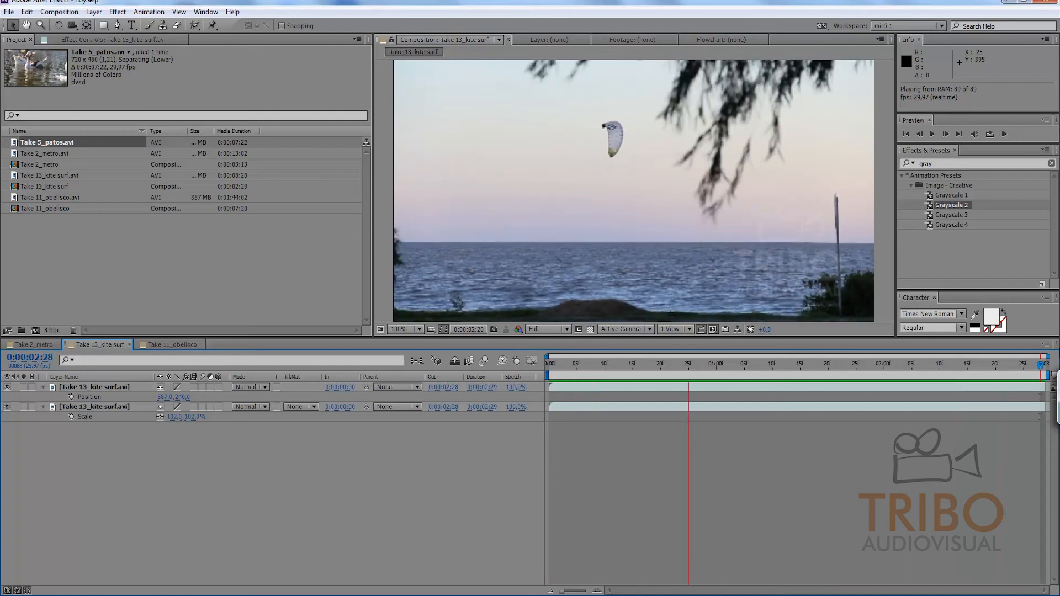
key("space")
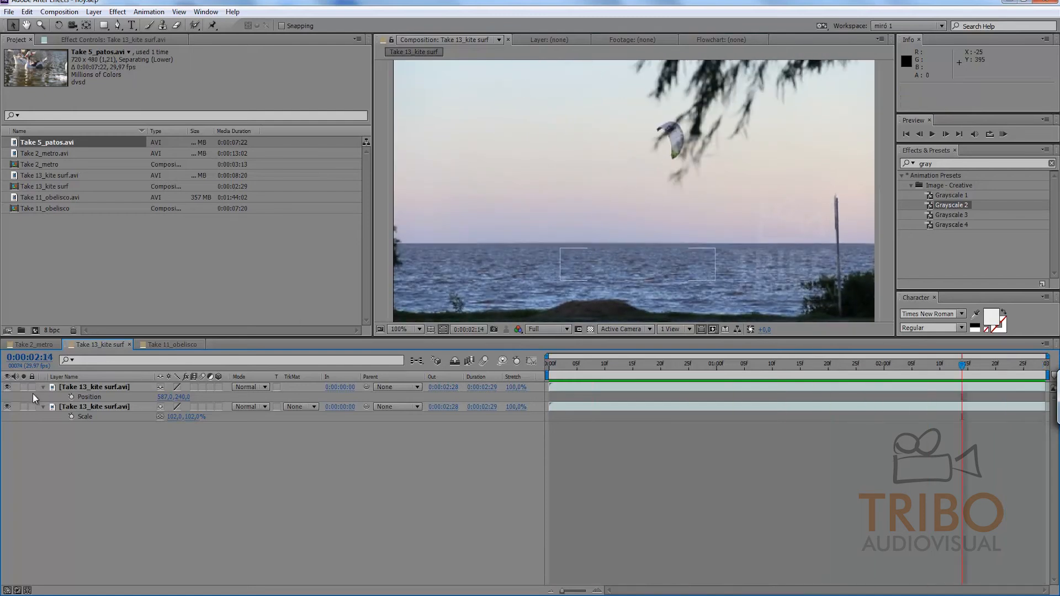
Step: Hide the lower kite surf layer to inspect the masked water patch alone, and show it again
left_click(7, 407)
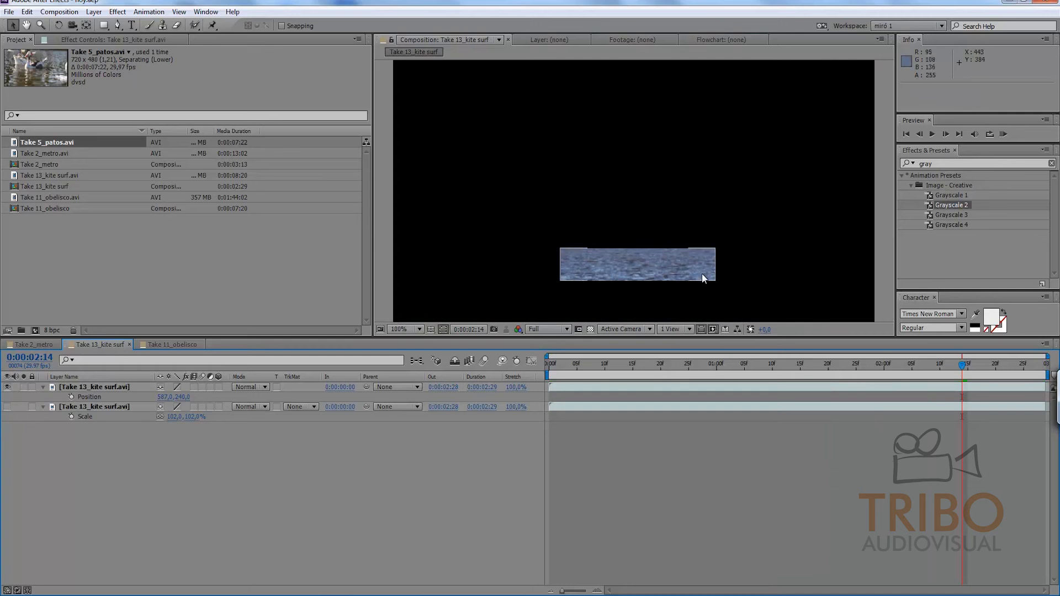
left_click_drag(569, 351, 544, 370)
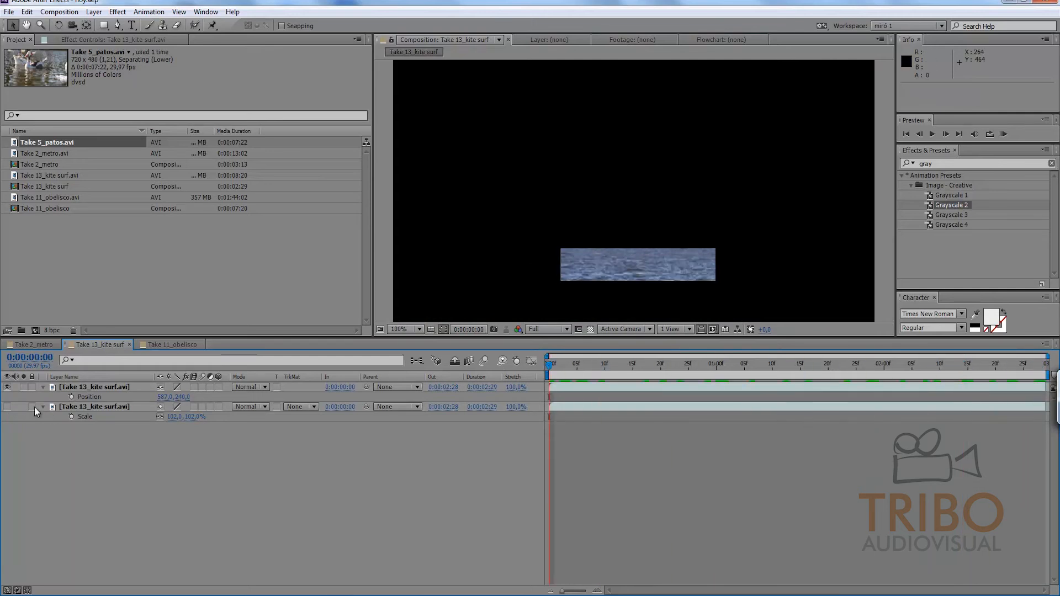
left_click(7, 407)
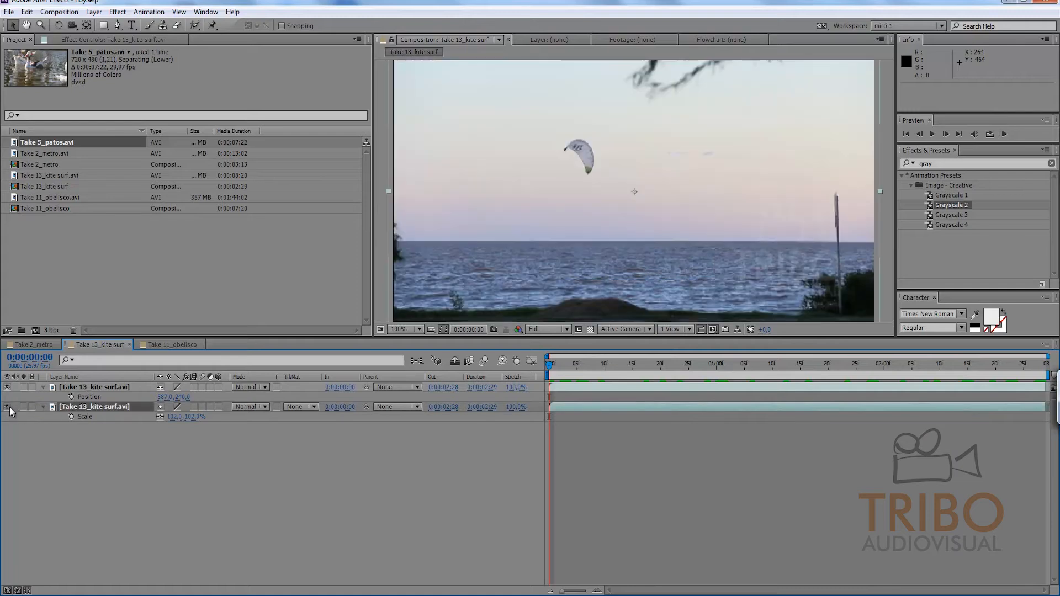
left_click_drag(556, 370, 610, 373)
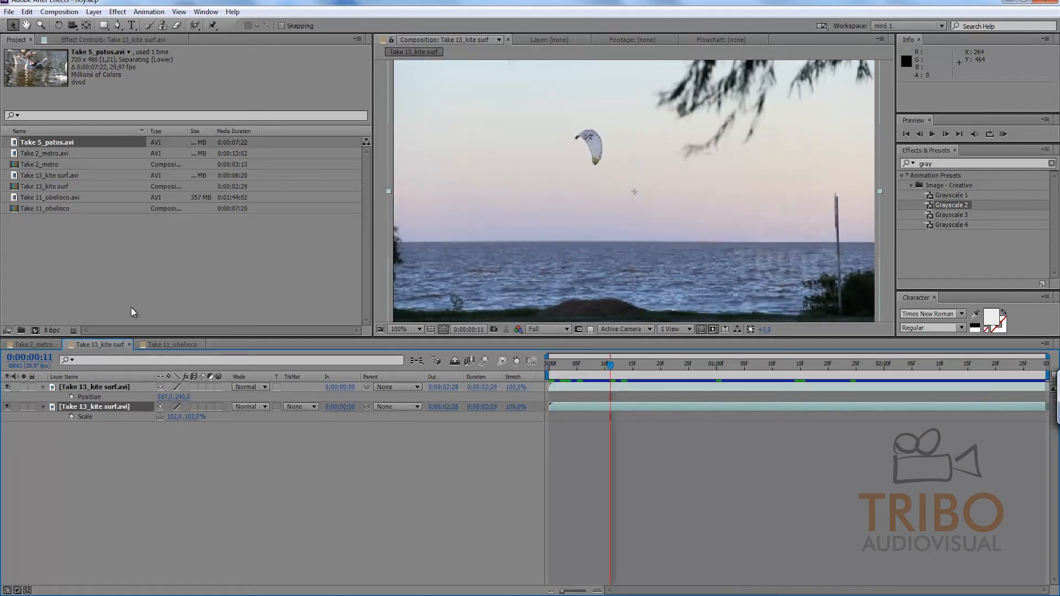
Step: Open the Take 11_obelisco composition, hide the Take 5_patos.avi layer to check the city footage beneath, and show it again
left_click(181, 344)
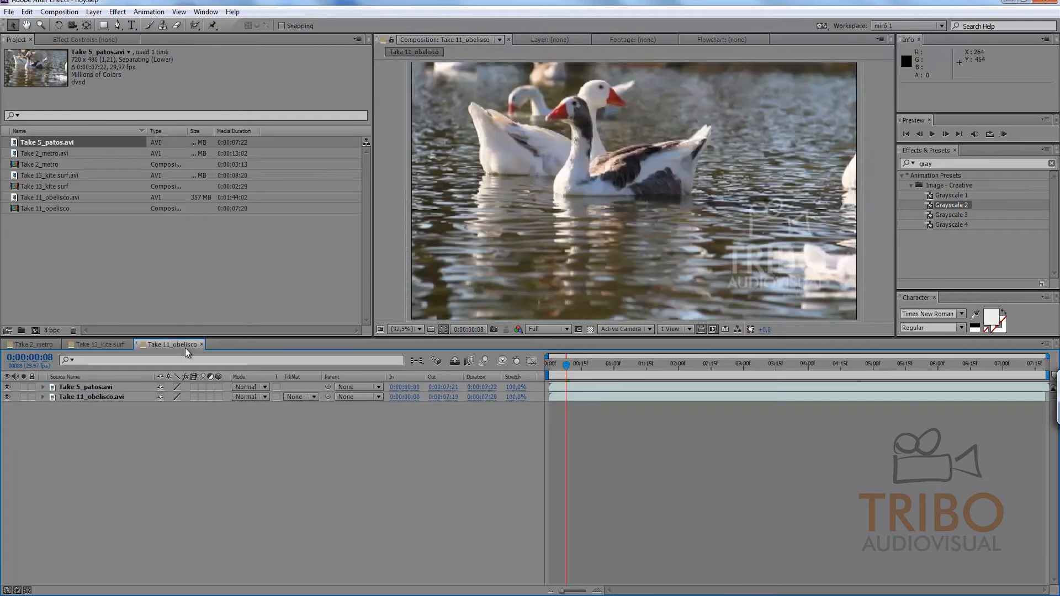
left_click(94, 387)
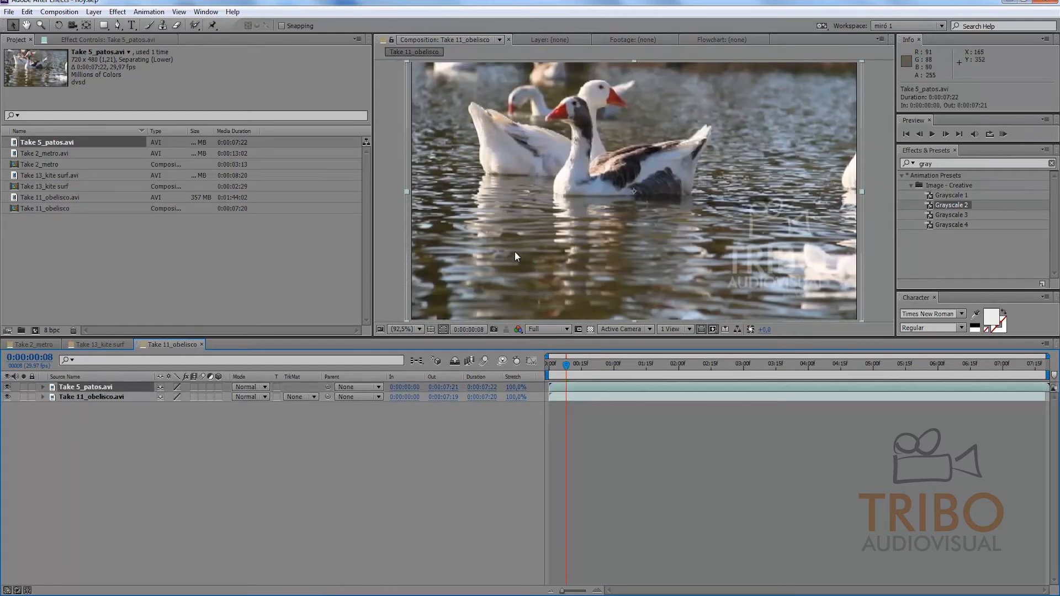
left_click(8, 387)
left_click_drag(602, 366, 814, 364)
left_click(7, 387)
left_click_drag(875, 343, 440, 257)
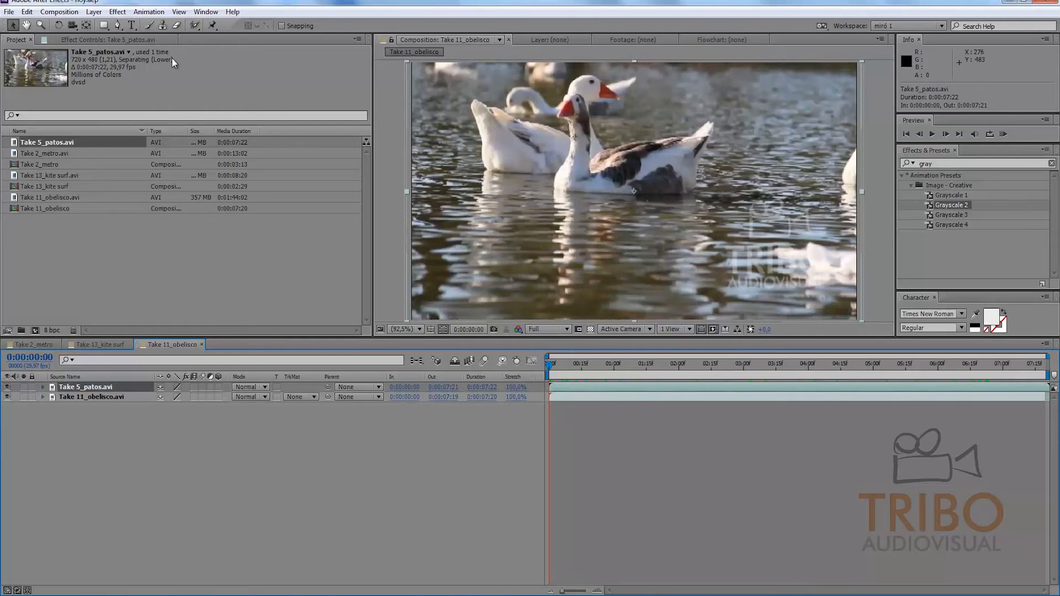
Step: Draw a rectangular mask about 318 by 213 pixels around the front goose on the Take 5_patos.avi layer
left_click(105, 26)
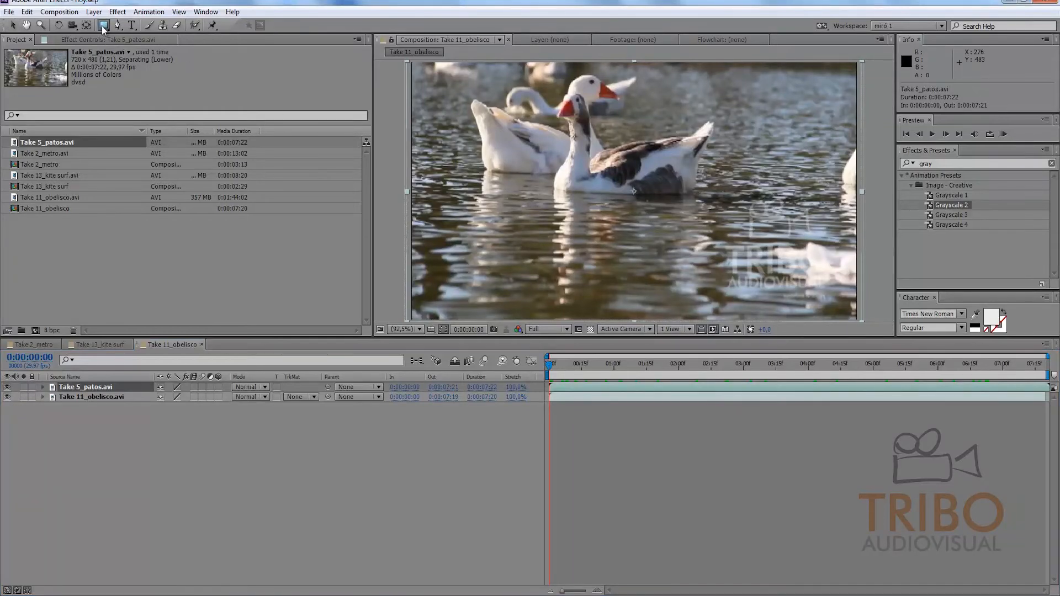
left_click_drag(522, 111, 722, 227)
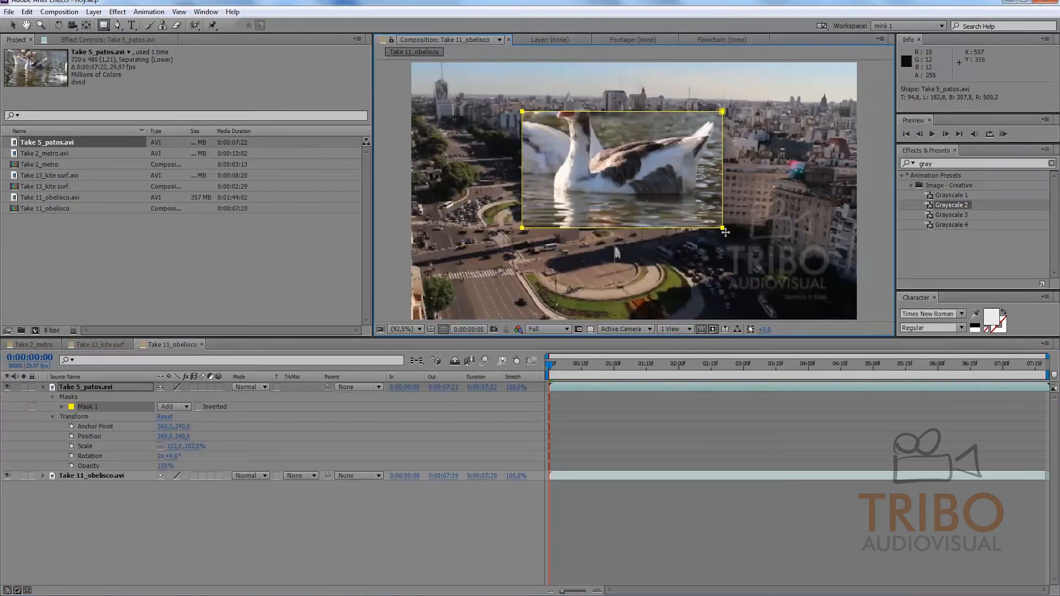
left_click(12, 25)
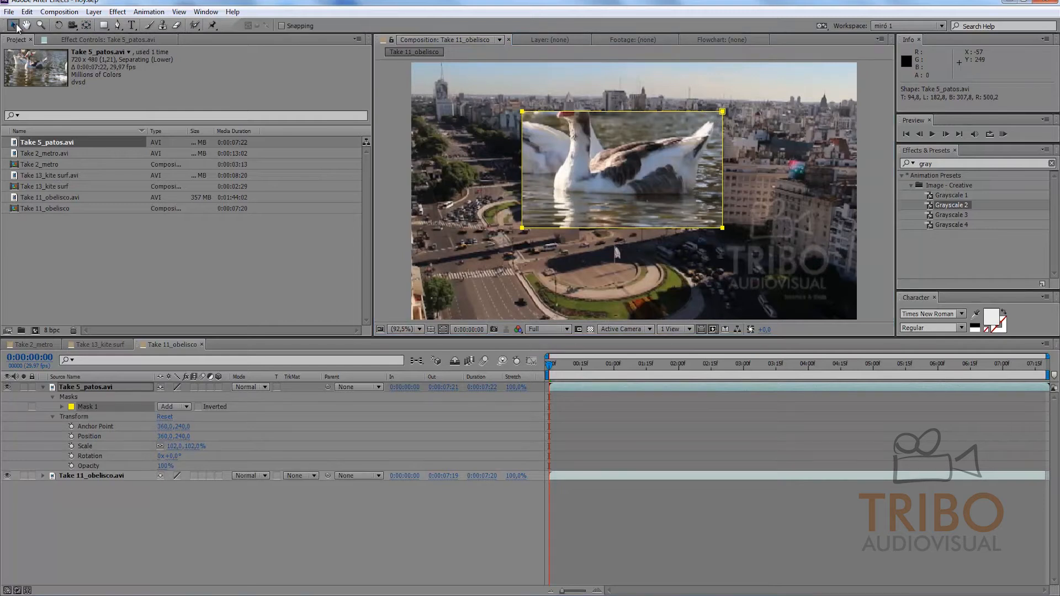
left_click(571, 493)
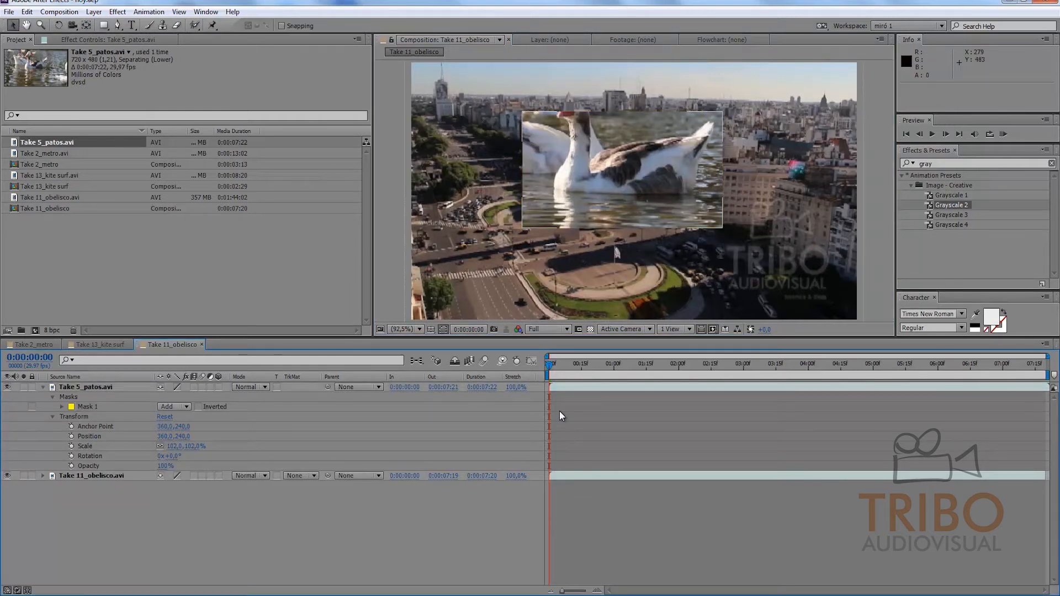
Step: Reshape the rectangular mask at frame 10 by moving its two right corners inward and its upper-left corner slightly outward
left_click(570, 365)
left_click(97, 408)
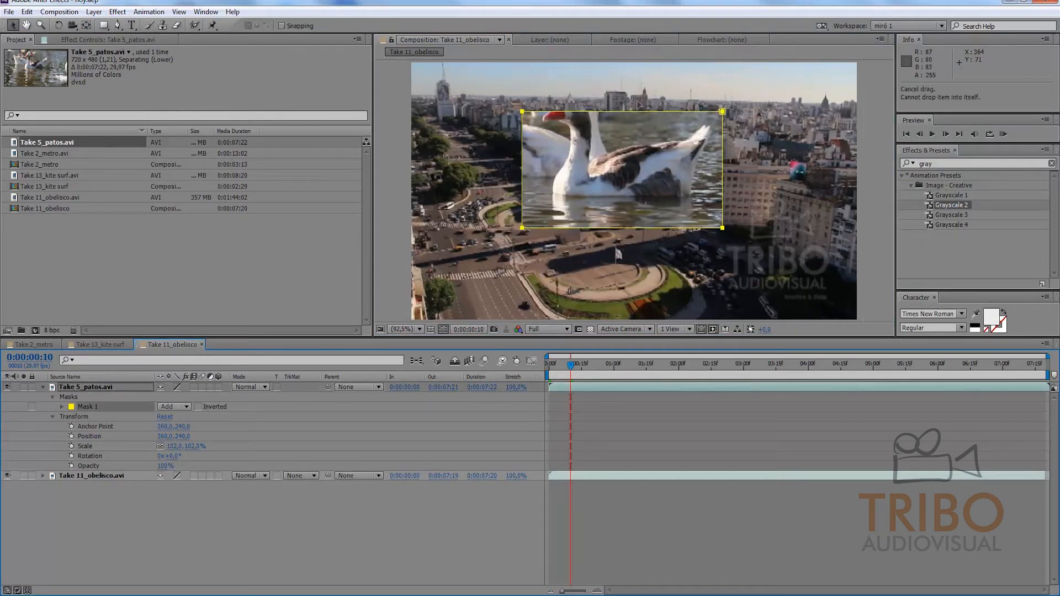
left_click(704, 115)
left_click_drag(723, 112, 668, 168)
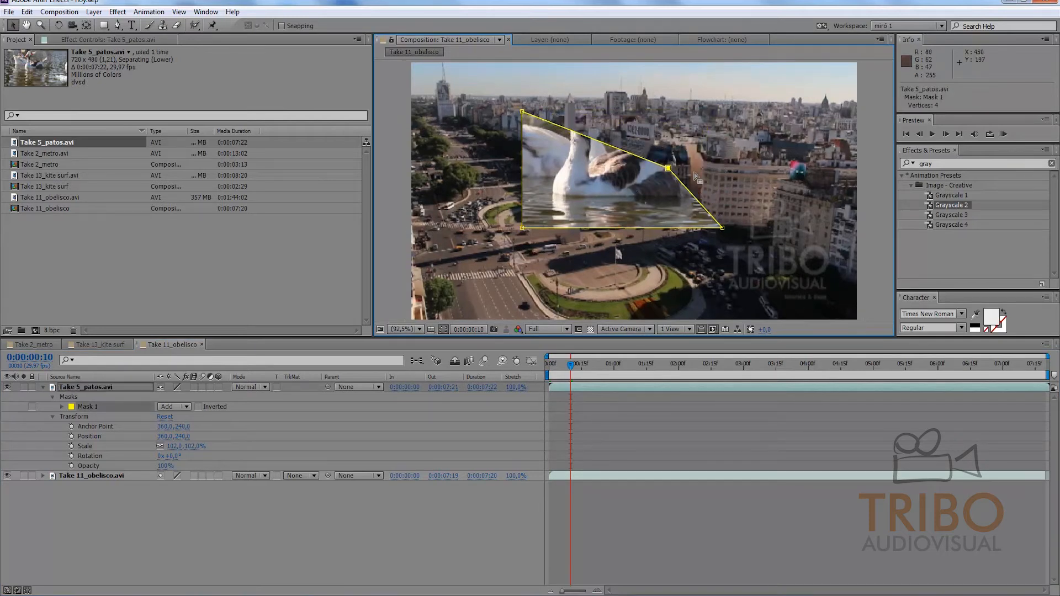
left_click_drag(722, 228, 666, 158)
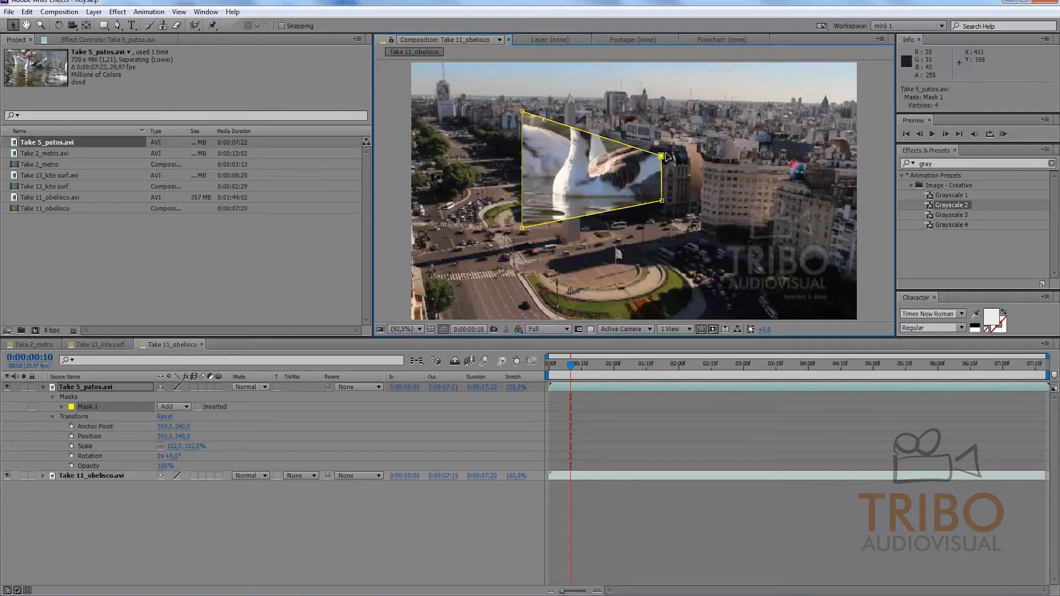
left_click_drag(522, 112, 521, 111)
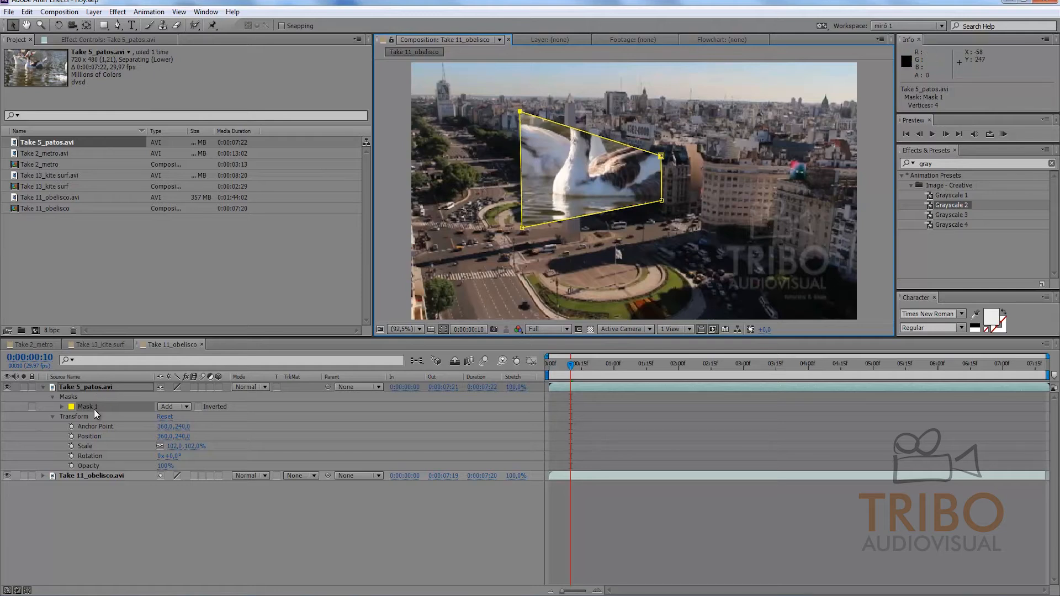
Step: Remove the upper-left mask vertex and delete the whole mask from the Take 5_patos.avi layer
key("Delete")
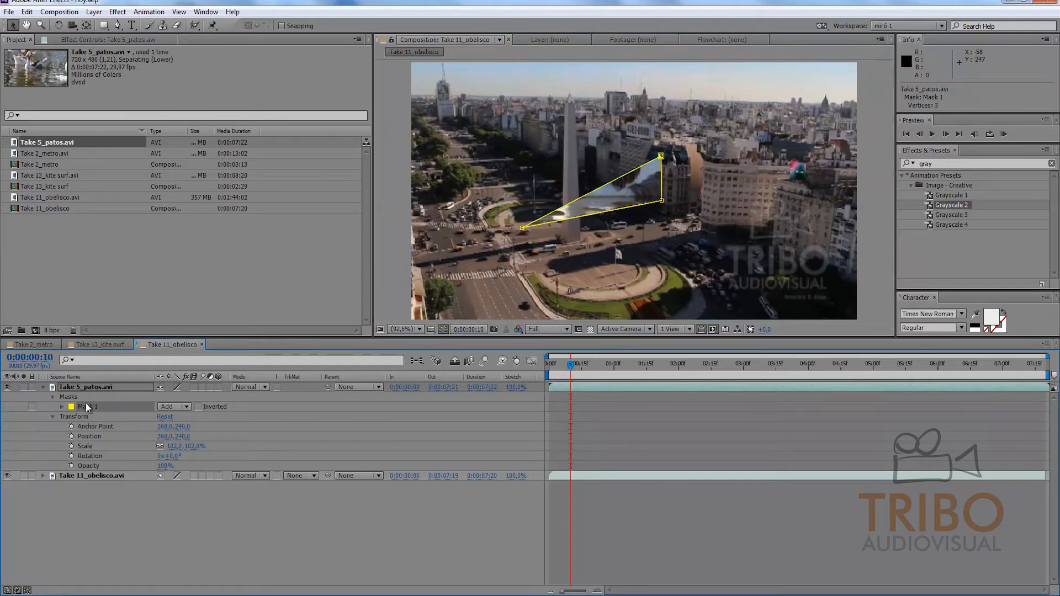
left_click(91, 407)
key("Delete")
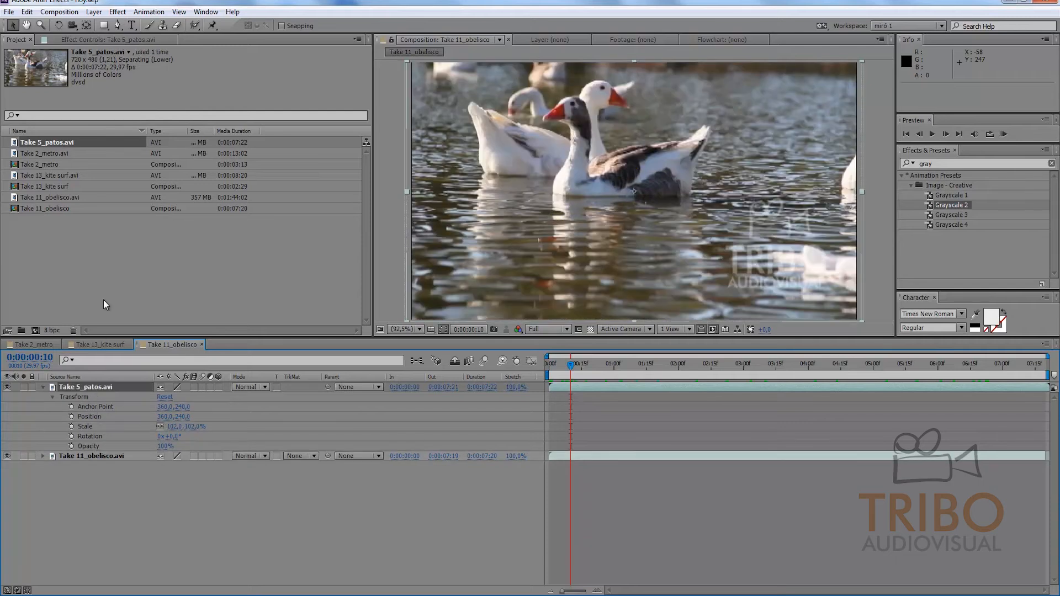
Step: With no layer selected, draw a closed freeform shape over the front goose with the Pen tool and delete the shape layer
left_click_drag(118, 25, 141, 32)
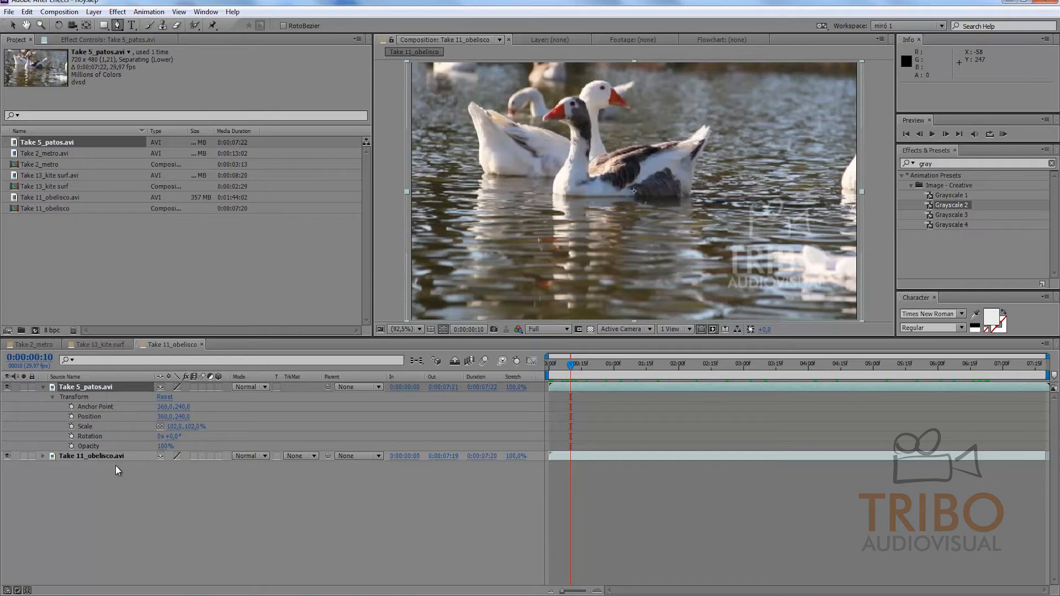
left_click(120, 486)
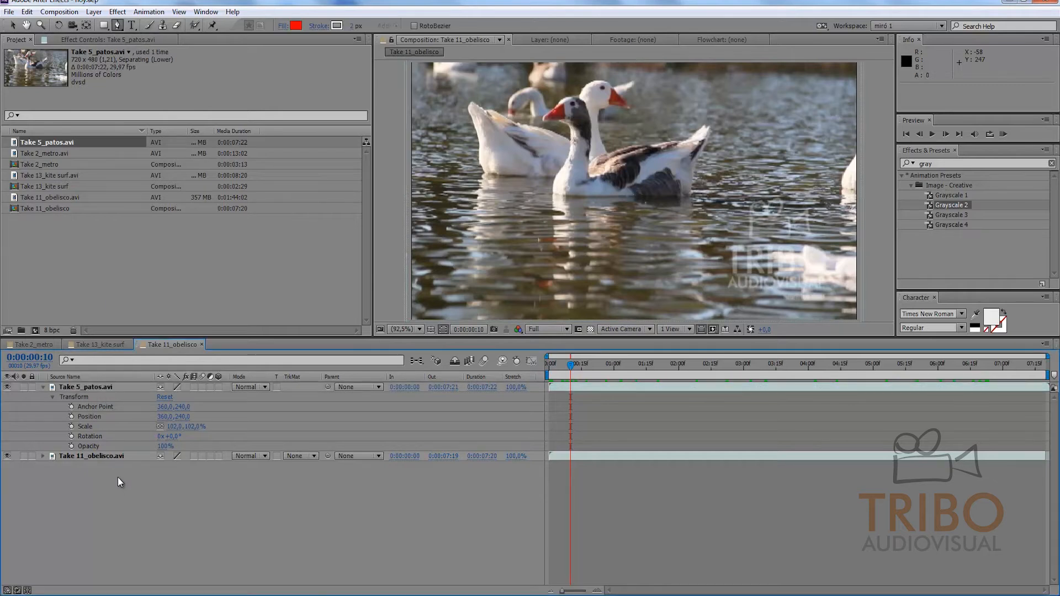
left_click(635, 135)
left_click_drag(524, 164, 553, 204)
left_click(630, 224)
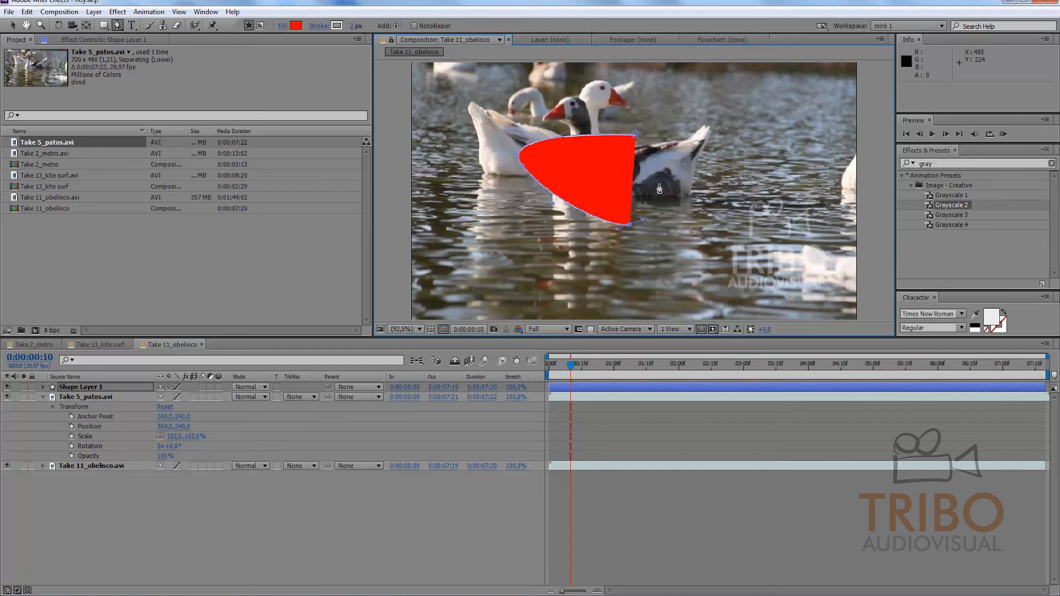
left_click(663, 175)
left_click(635, 135)
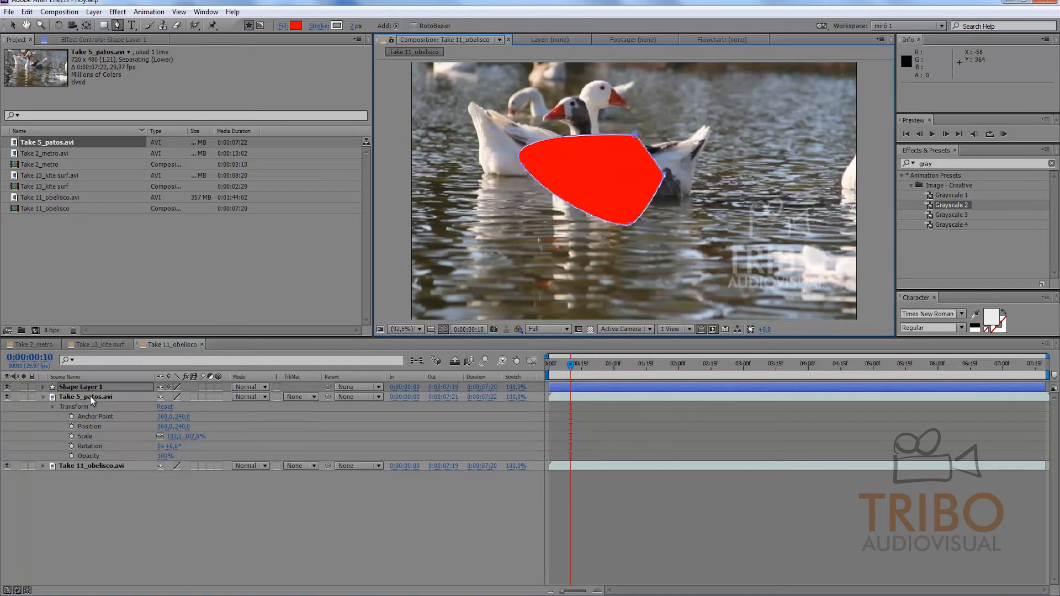
key("Delete")
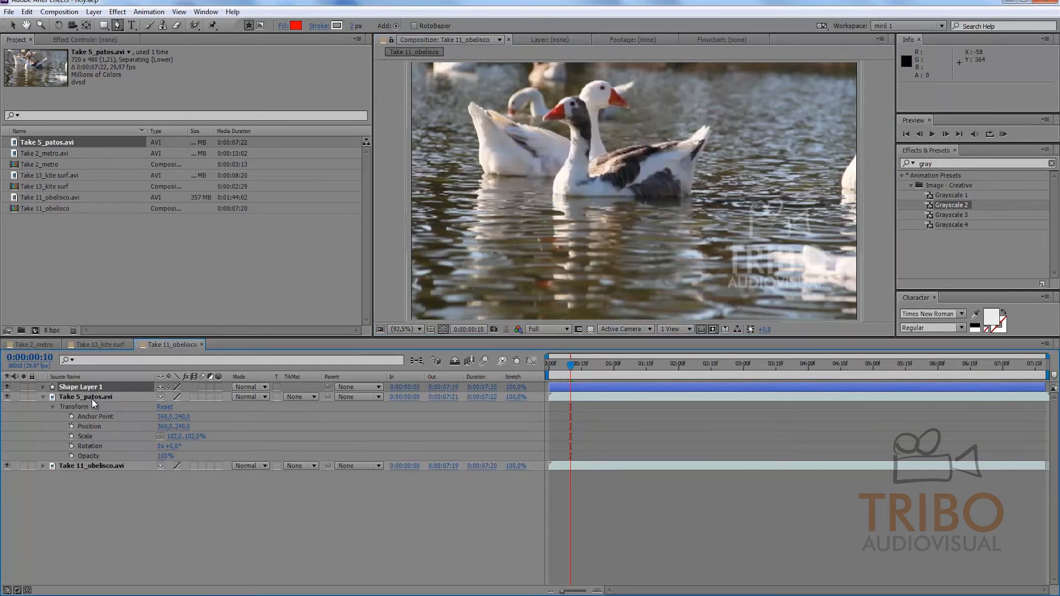
Step: Start a curved Pen mask on the Take 5_patos.avi layer, from above the front goose's head down to below its breast
left_click(95, 387)
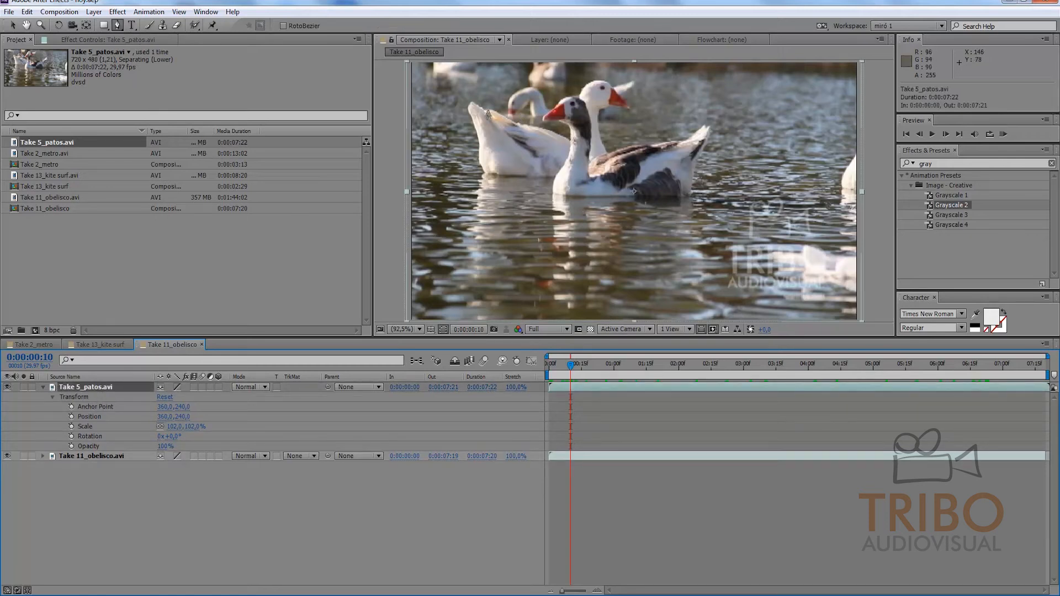
left_click(573, 88)
left_click_drag(532, 114, 527, 128)
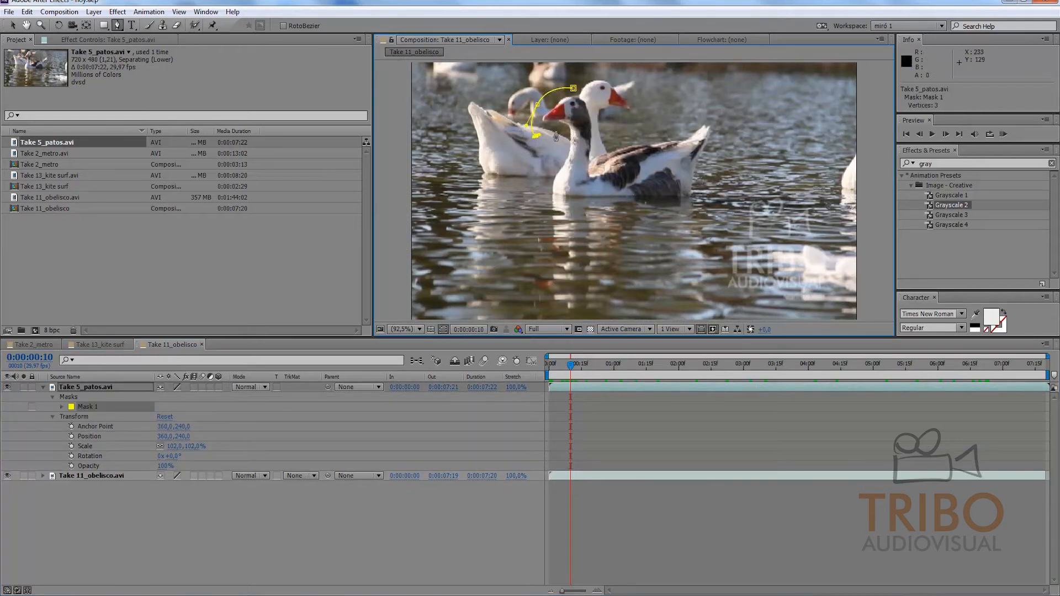
left_click_drag(542, 177, 641, 217)
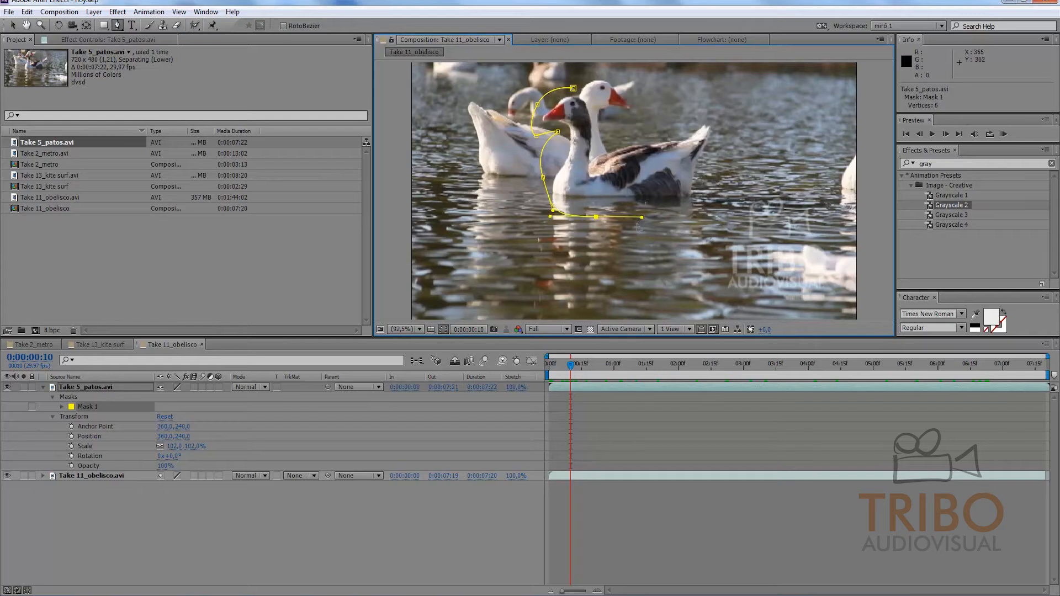
Step: Extend the open mask path with angular points in the water below the goose, and undo those points
left_click(646, 289)
left_click(647, 289)
left_click(660, 225)
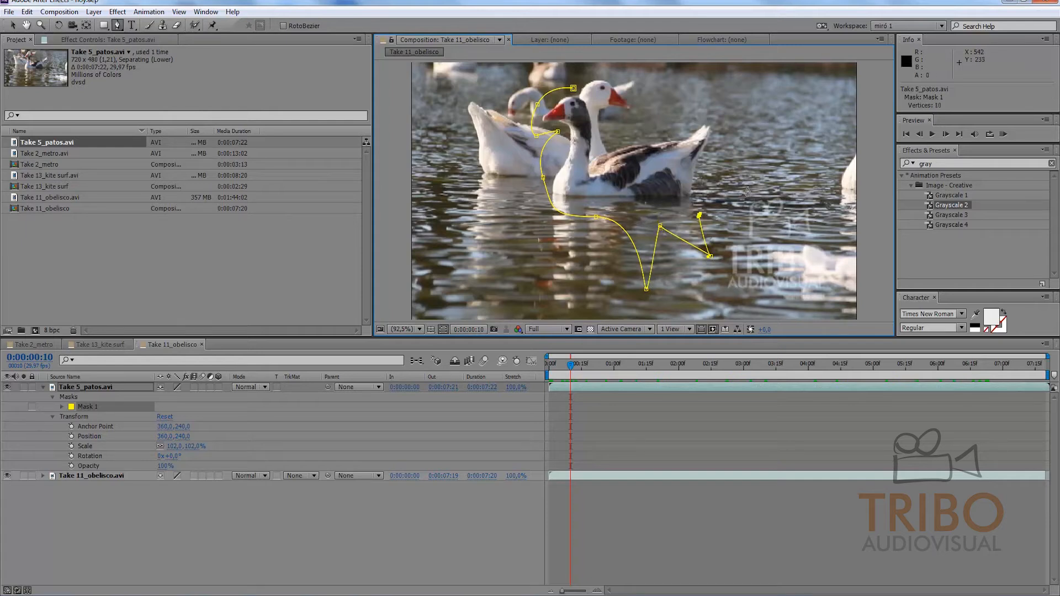
key("ctrl+z")
key("ctrl+z")
key("ctrl+z")
Step: Continue the open mask path with zigzag corners below the goose's tail and curved points above and beyond it
left_click(657, 234)
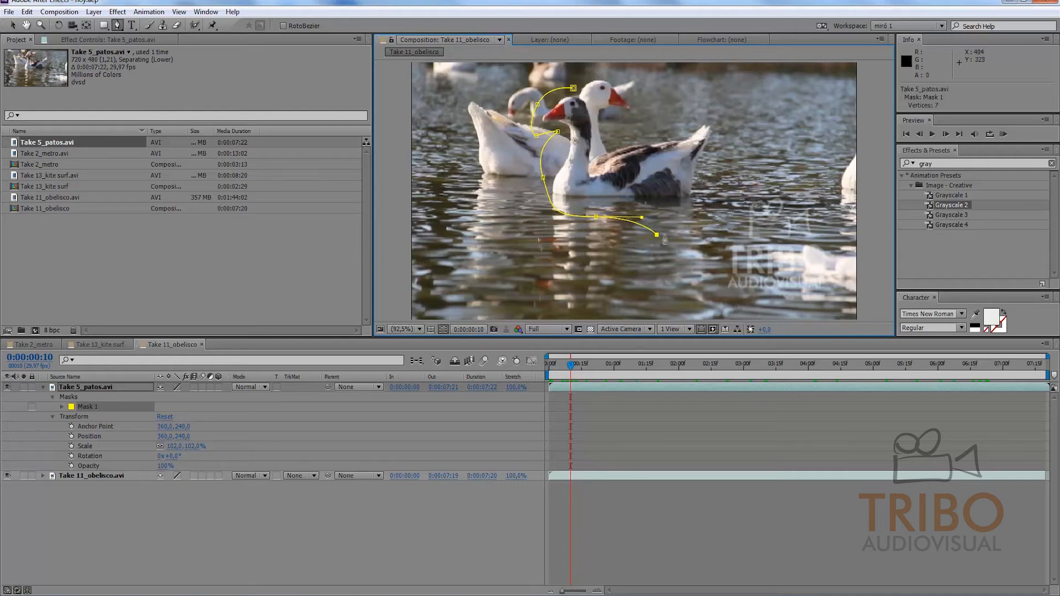
left_click(690, 223)
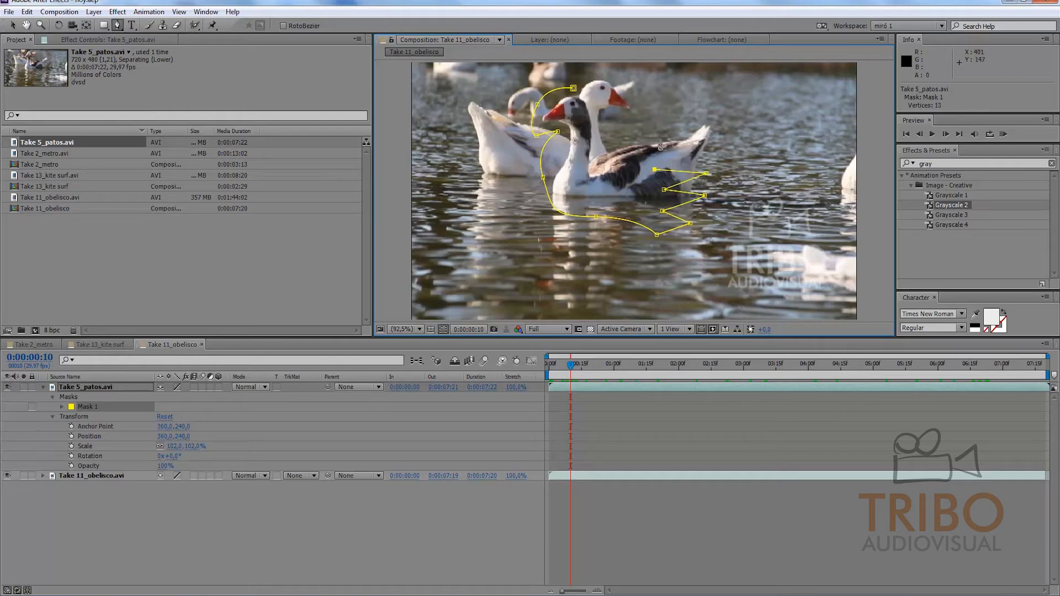
left_click_drag(684, 120, 703, 119)
left_click(706, 117)
left_click_drag(756, 154, 776, 134)
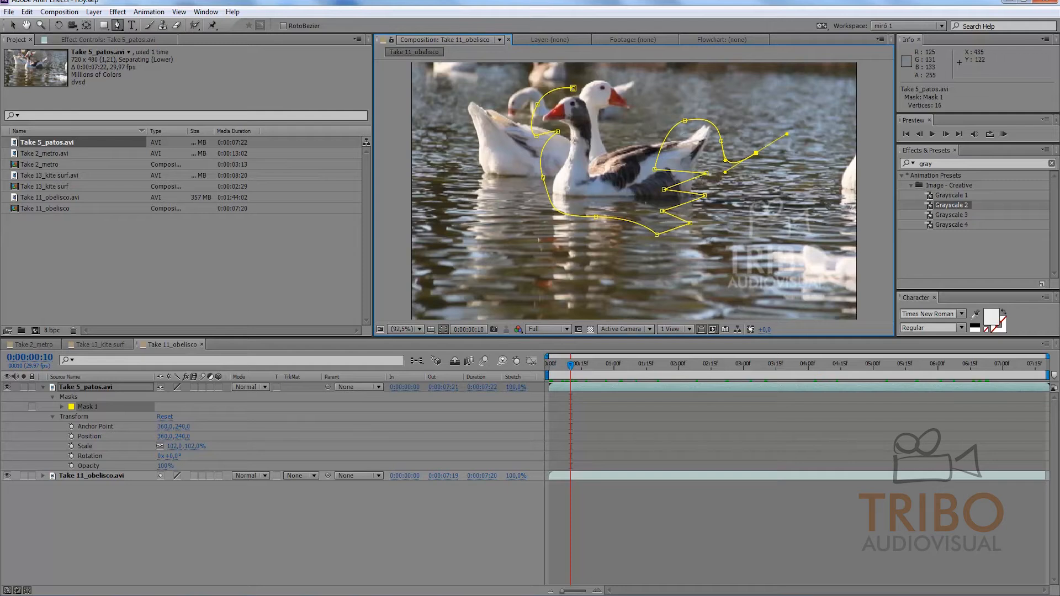
Step: Reshape the open mask path by moving vertices around the goose's tail and breast and adjusting the curve handle above its back
left_click_drag(685, 121, 666, 108)
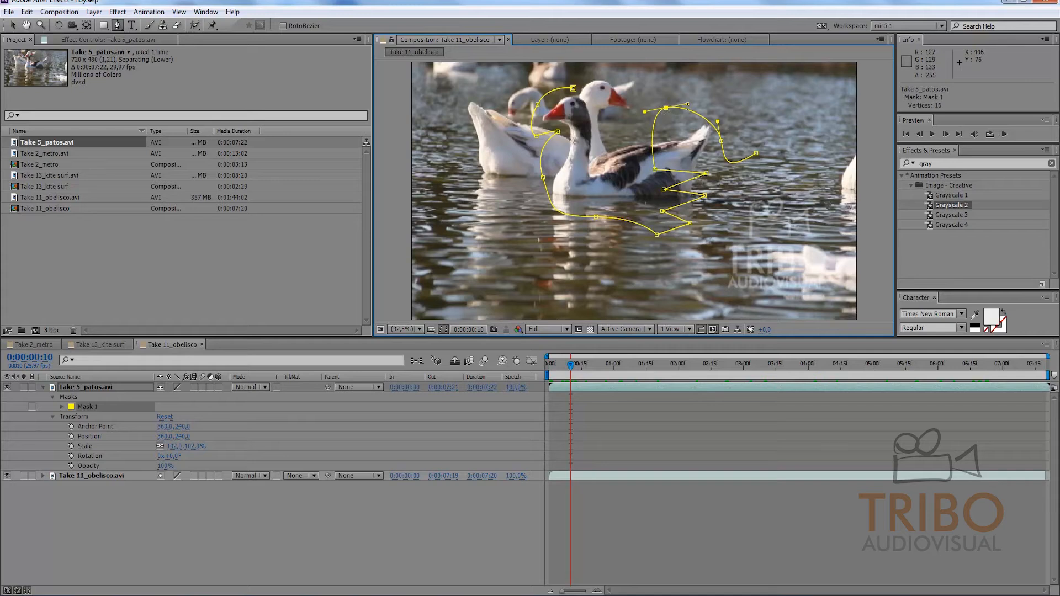
left_click_drag(688, 103, 631, 117)
left_click_drag(656, 170, 622, 163)
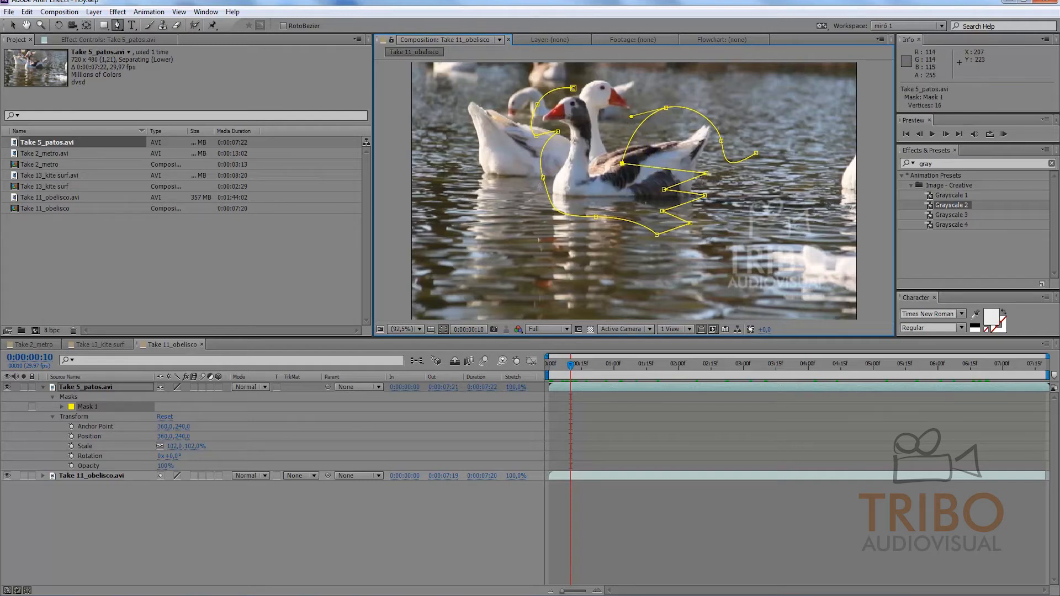
left_click_drag(544, 178, 523, 209)
mouse_move(665, 190)
left_mouse_down()
mouse_move(702, 198)
mouse_move(647, 201)
left_mouse_up()
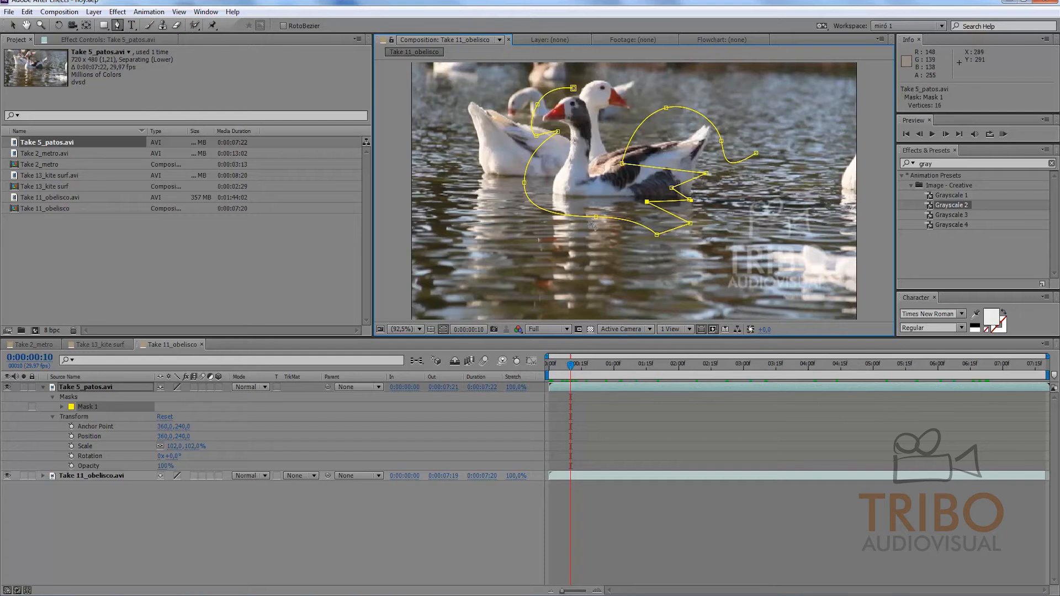
Step: Undo the vertex edits and the added path points back to the vertex below the goose's breast
key("ctrl+z")
key("ctrl+z")
key("ctrl+z")
key("ctrl+z")
key("ctrl+z")
key("ctrl+z")
key("ctrl+z")
key("ctrl+z")
key("ctrl+z")
key("ctrl+z")
key("ctrl+z")
key("ctrl+z")
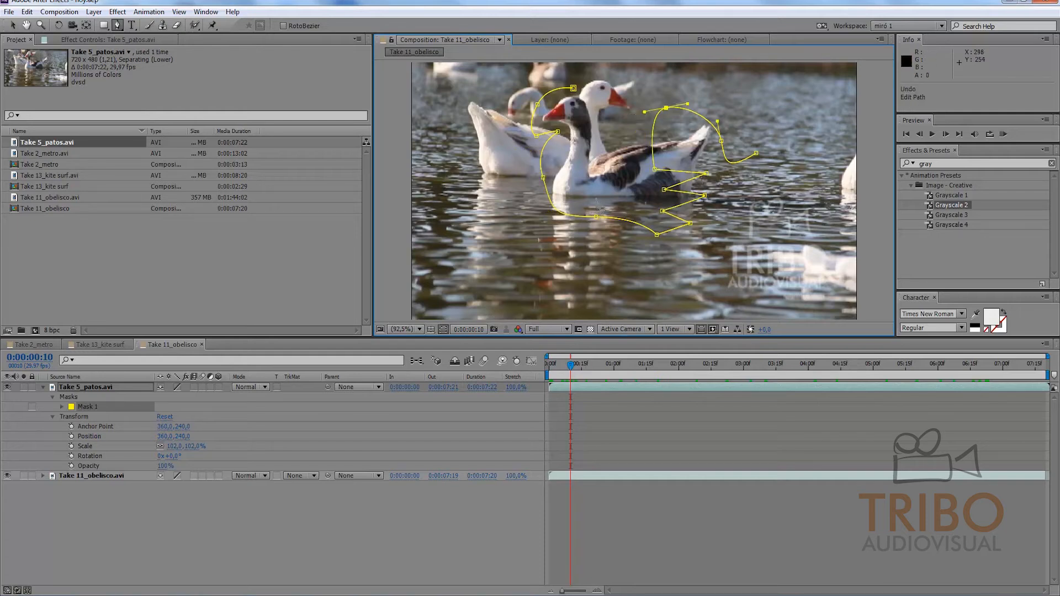
key("ctrl+z")
key("ctrl+z")
key("ctrl+z")
key("ctrl+z")
key("ctrl+z")
key("ctrl+z")
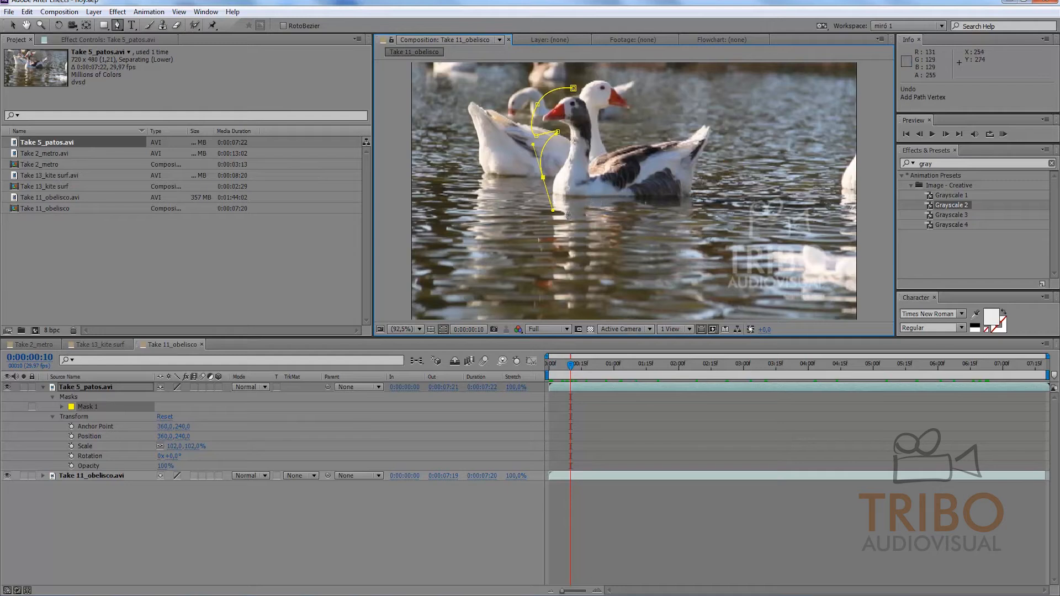
Step: Continue the mask path under the goose's body, around the tail and along the back, closing it above the head
mouse_move(577, 204)
left_mouse_down()
mouse_move(622, 211)
mouse_move(595, 215)
left_mouse_up()
left_click_drag(696, 204, 711, 165)
left_click(633, 139)
left_click_drag(574, 89, 549, 84)
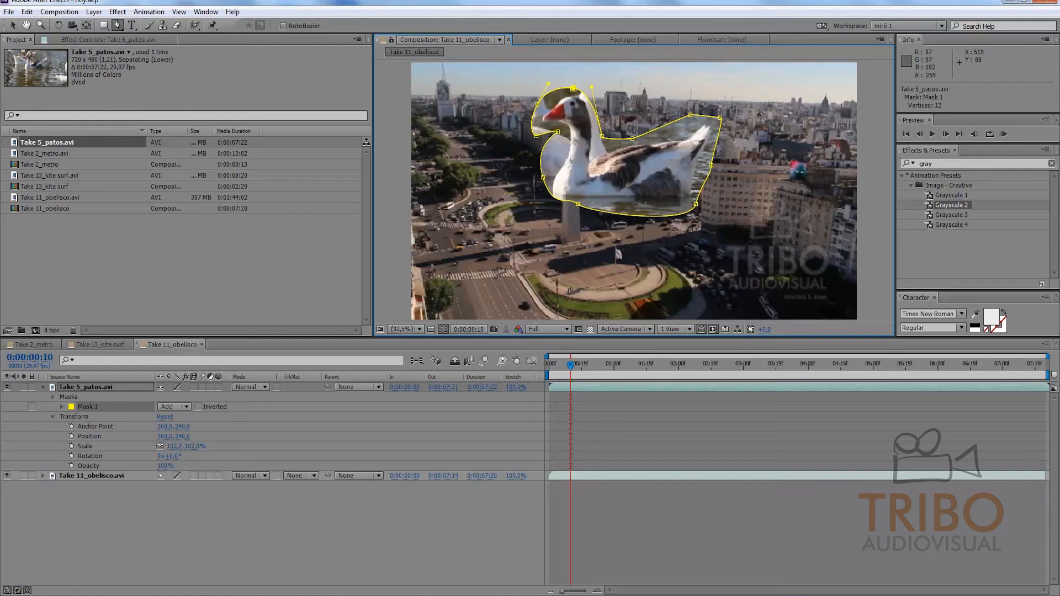
Step: Tighten the mask's upper edge by lowering the vertex before the tail, shifting the back vertex and rounding the tail tip
left_click_drag(690, 115, 676, 136)
left_click_drag(633, 139, 626, 137)
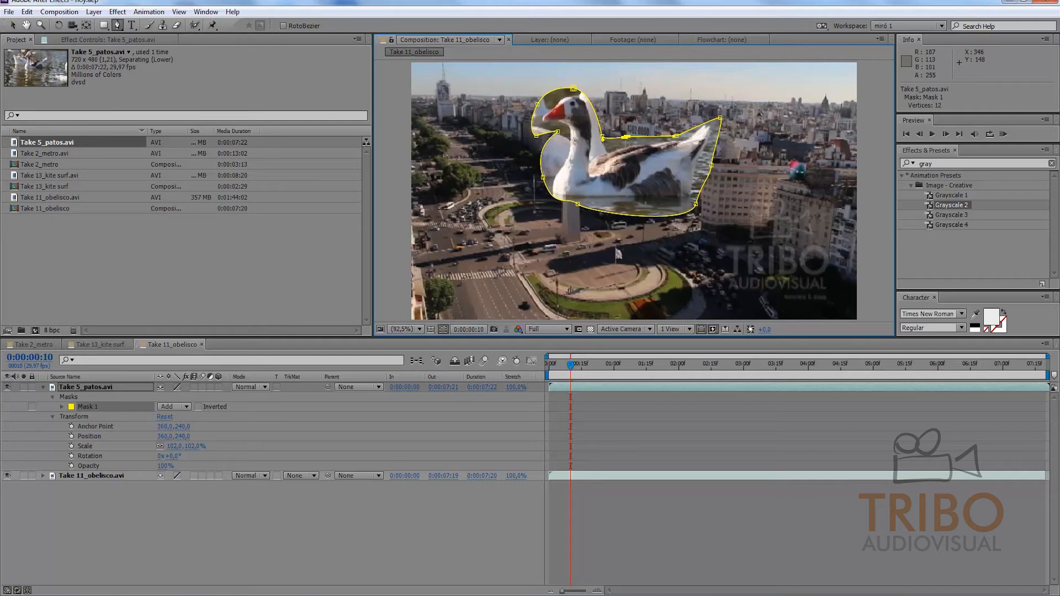
left_click_drag(718, 117, 698, 105)
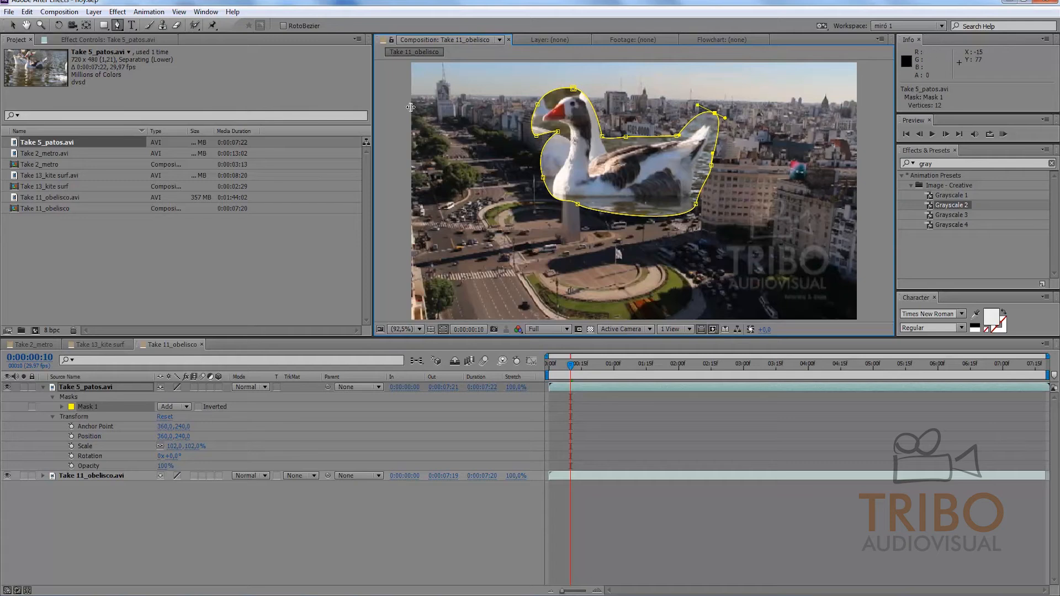
Step: Add a vertex to the mask's lower edge beneath the goose's body with the Add Vertex tool
left_click_drag(117, 24, 135, 49)
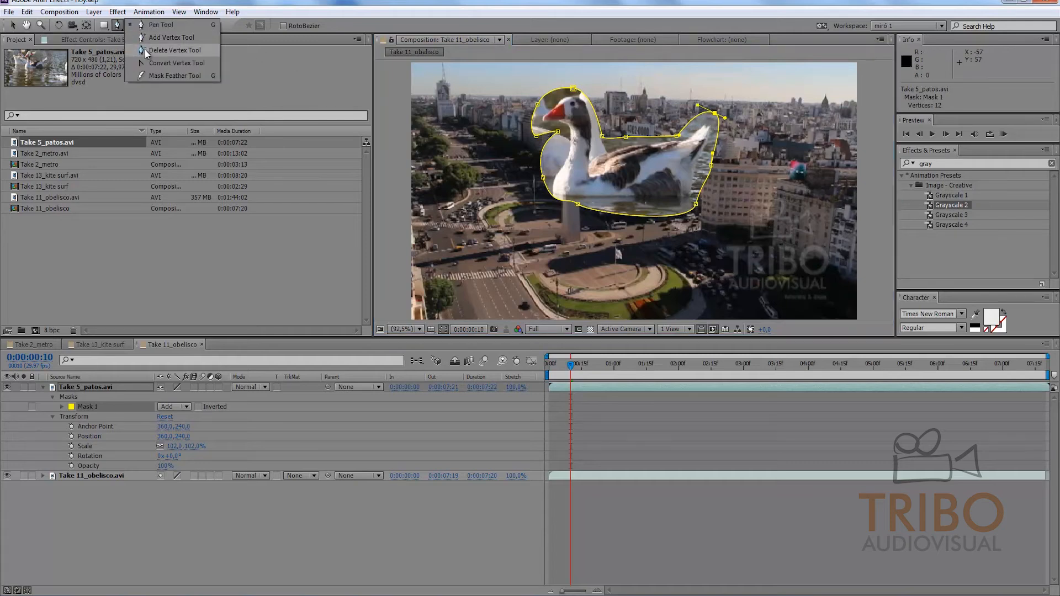
left_click(147, 41)
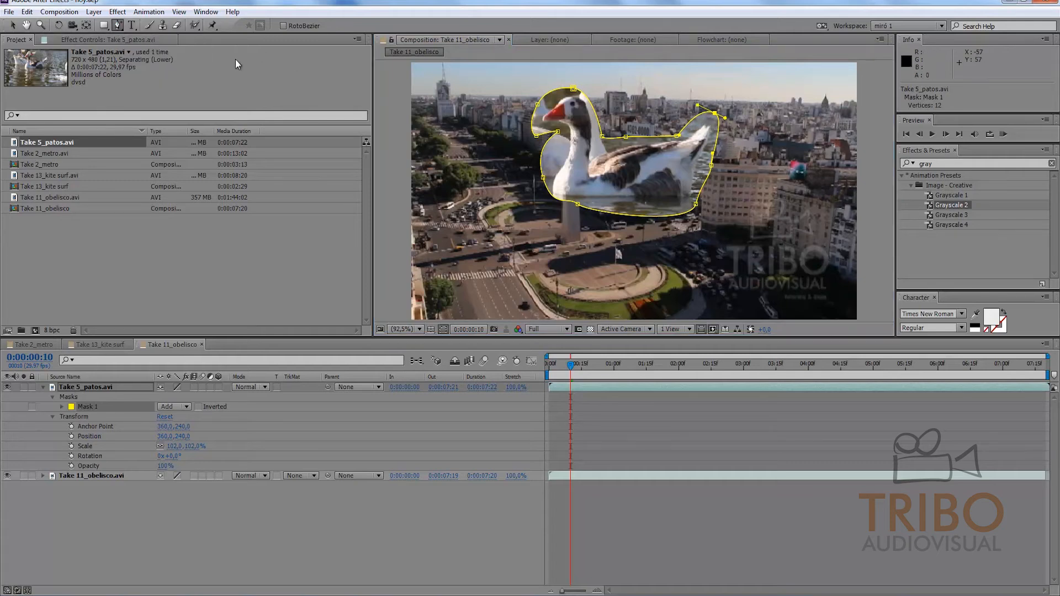
left_click(644, 217)
left_click(643, 217)
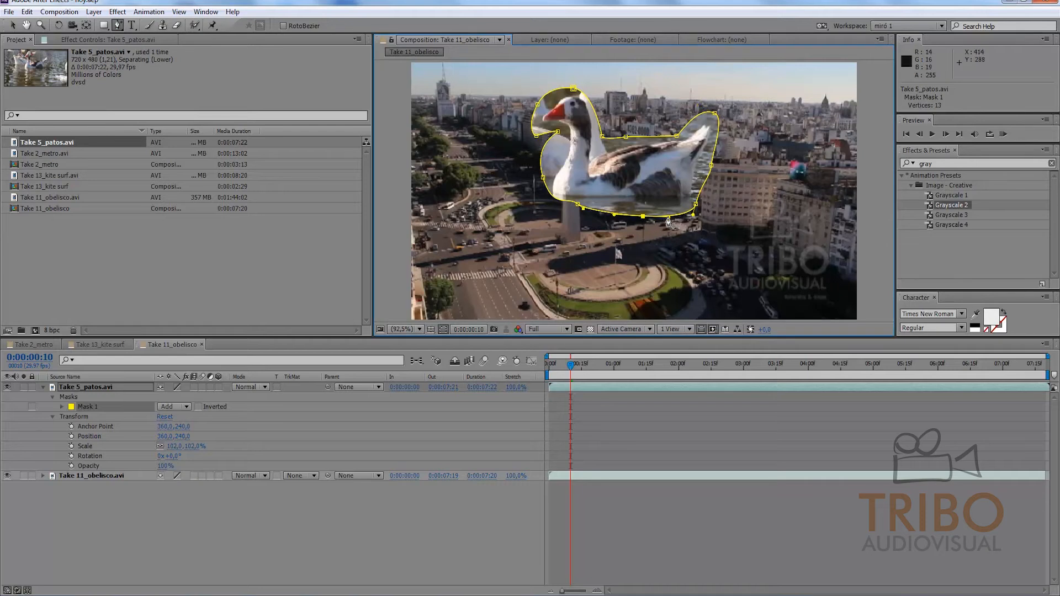
Step: Remove the added vertex from the mask's lower edge with the Delete Vertex tool
left_click(118, 25)
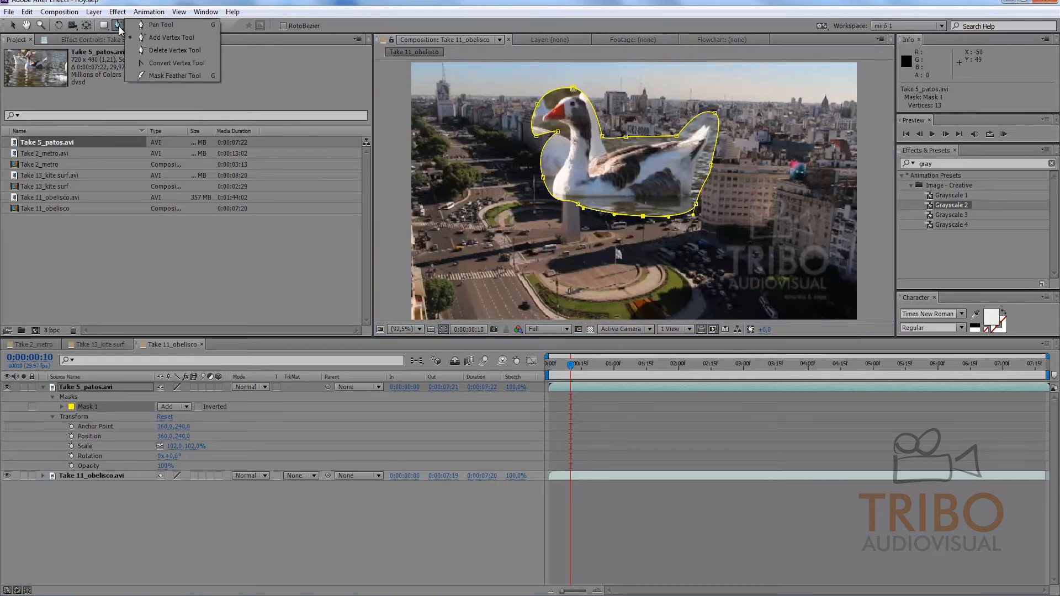
left_click(153, 54)
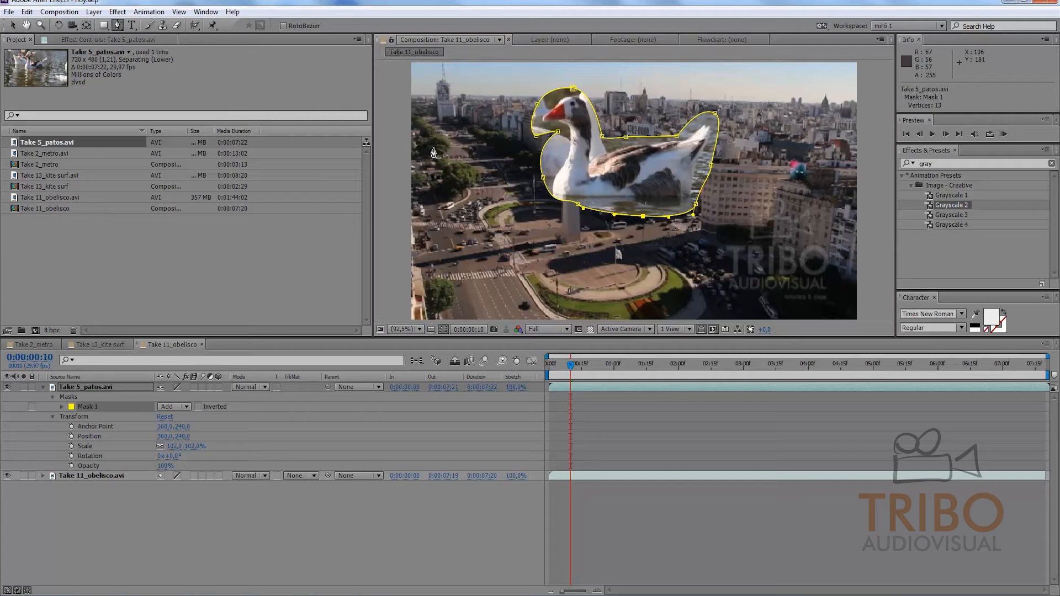
left_click(643, 217)
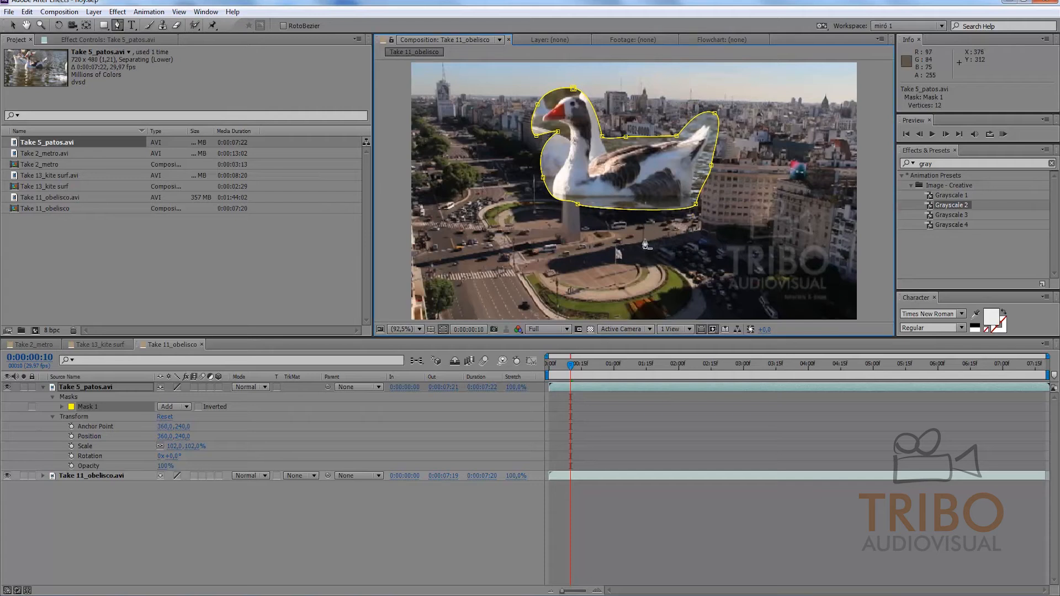
Step: Turn the mask vertex above the goose's back into a smooth curve point with the Convert Vertex tool
left_click(118, 25)
left_click(165, 63)
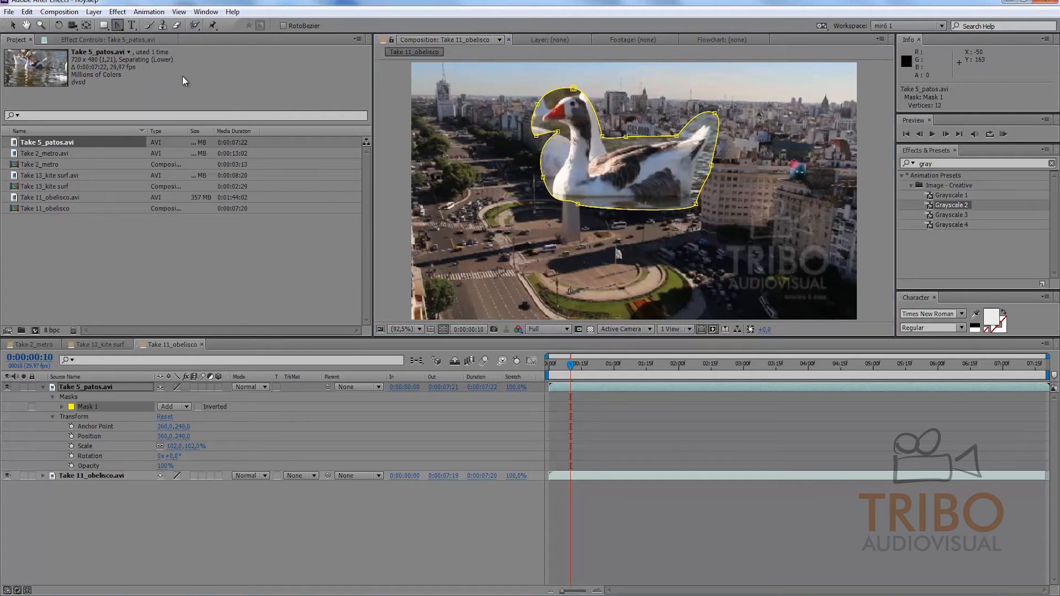
mouse_move(626, 137)
left_mouse_down()
mouse_move(607, 143)
mouse_move(626, 145)
mouse_move(642, 125)
left_mouse_up()
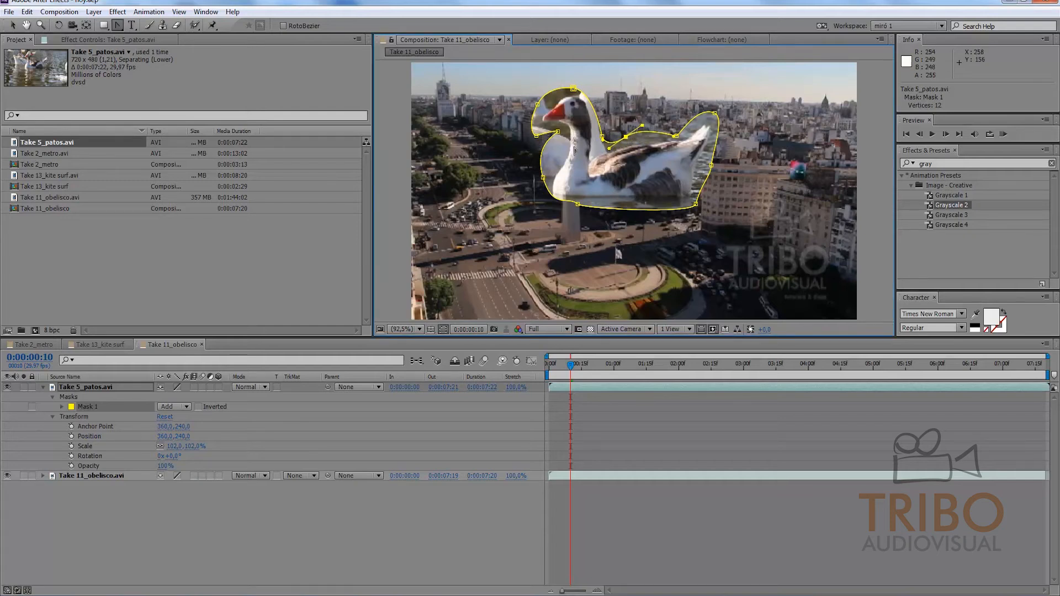
Step: Try an inward feather from the mask edge near the goose's tail with the Mask Feather tool, and undo it
left_click(118, 27)
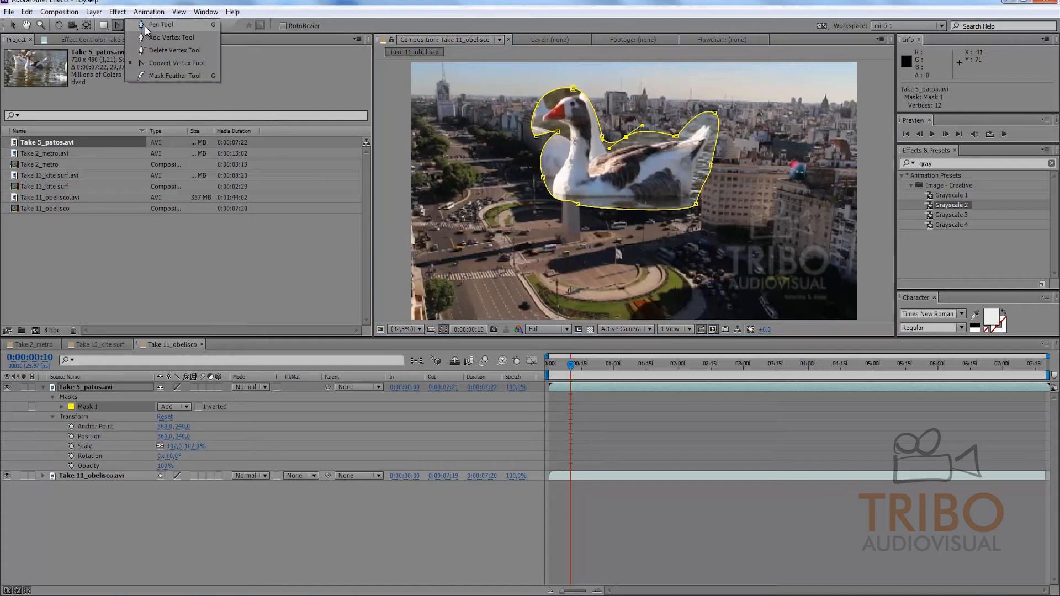
left_click(158, 77)
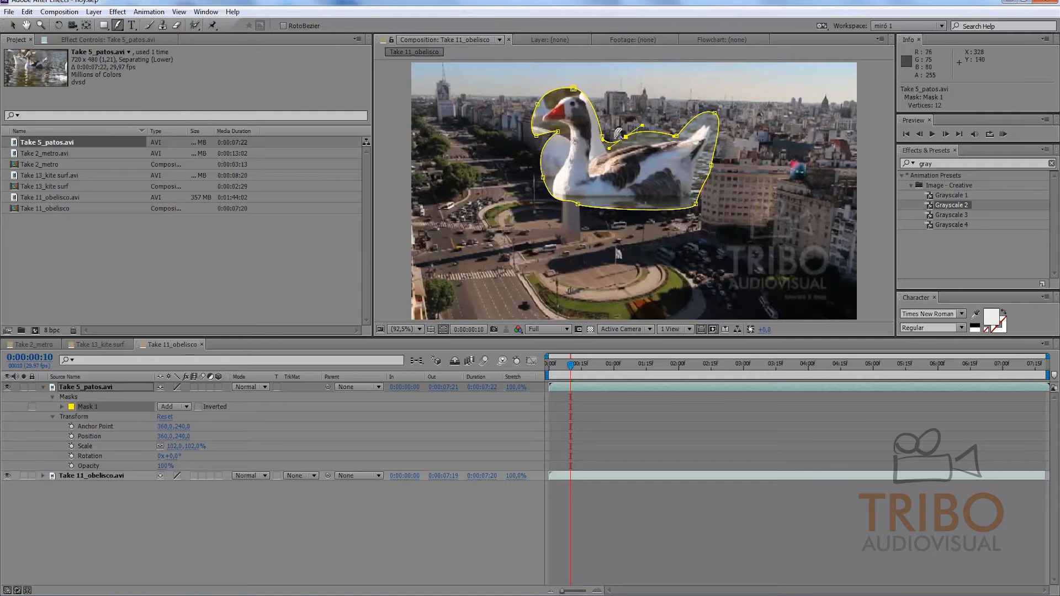
left_click_drag(677, 131, 665, 155)
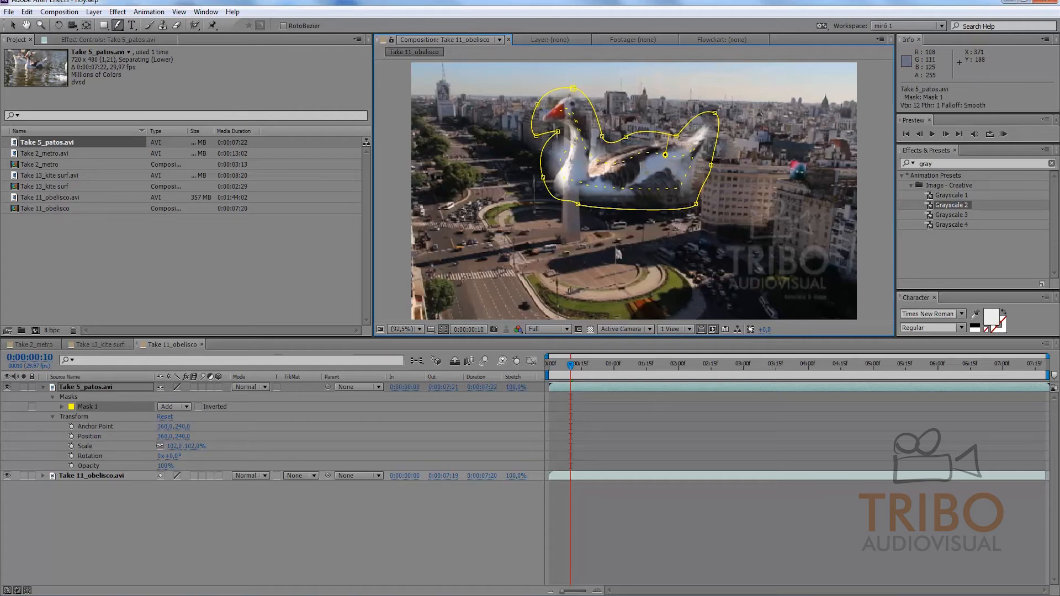
key("ctrl+z")
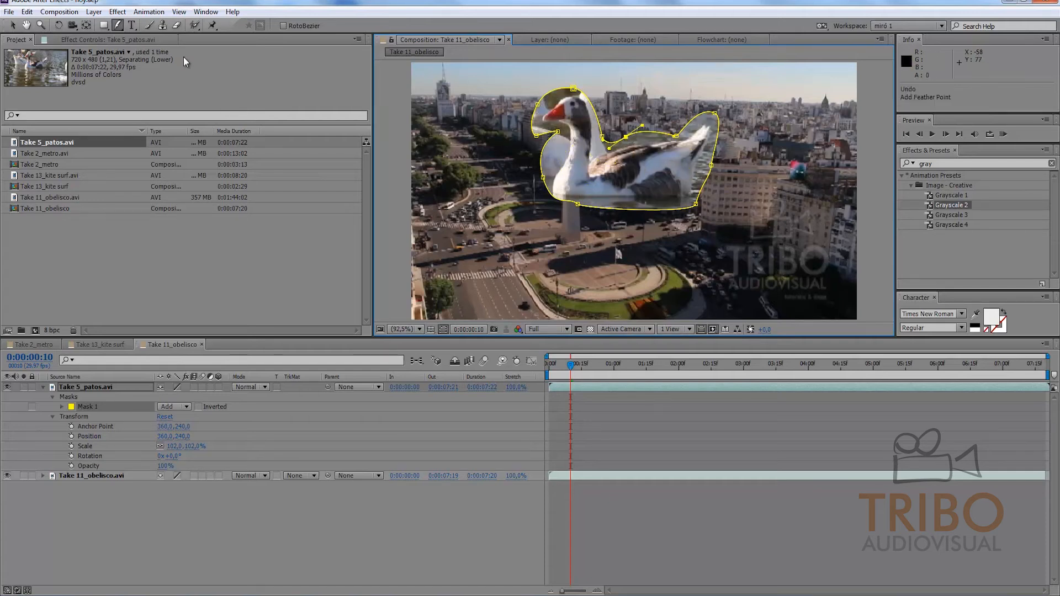
Step: Return to the Pen tool and reveal all mask properties of the Take 5_patos.avi layer
left_click(118, 25)
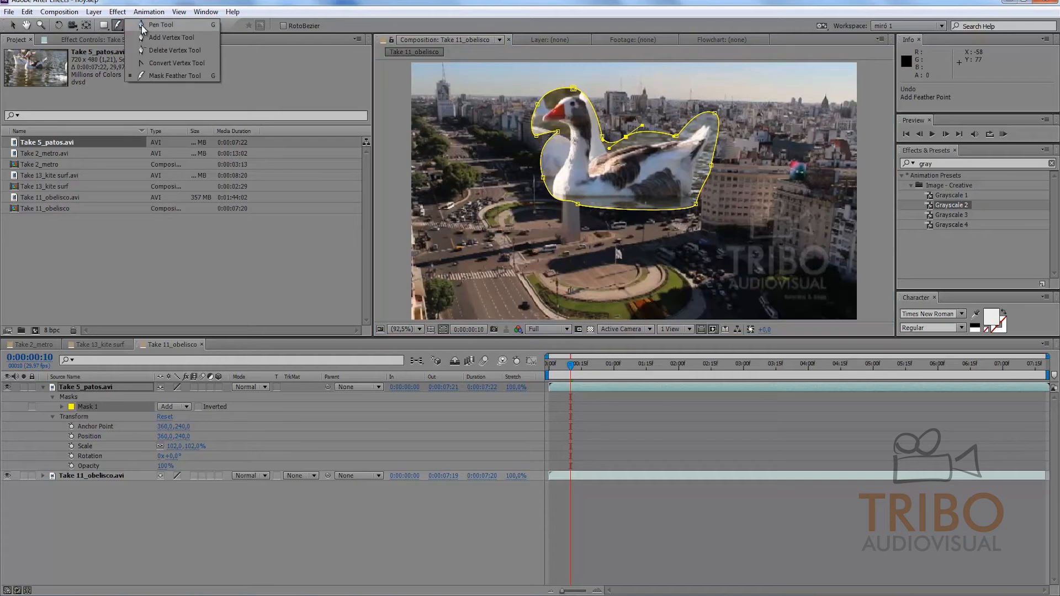
left_click(142, 25)
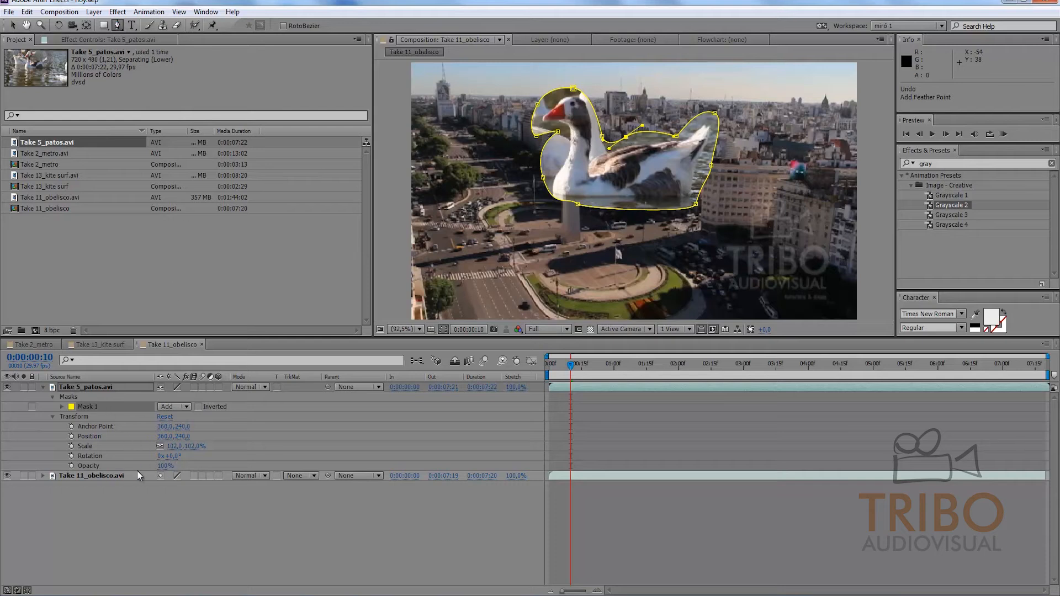
key("m")
key("m")
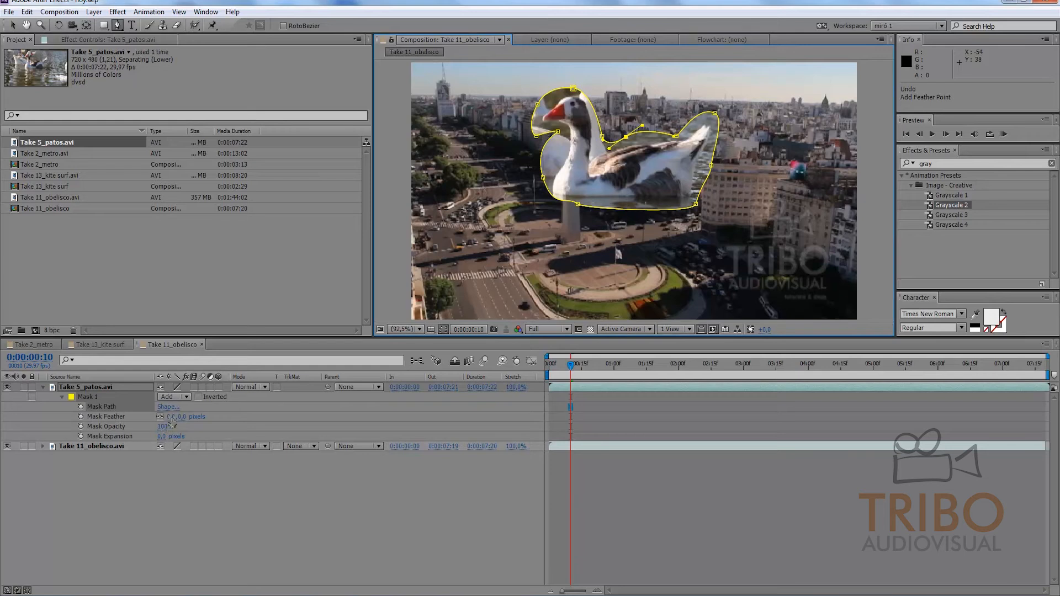
Step: Set the goose mask's feather to 6 pixels and its expansion to 1 pixel
left_click_drag(170, 417, 175, 451)
left_click(188, 507)
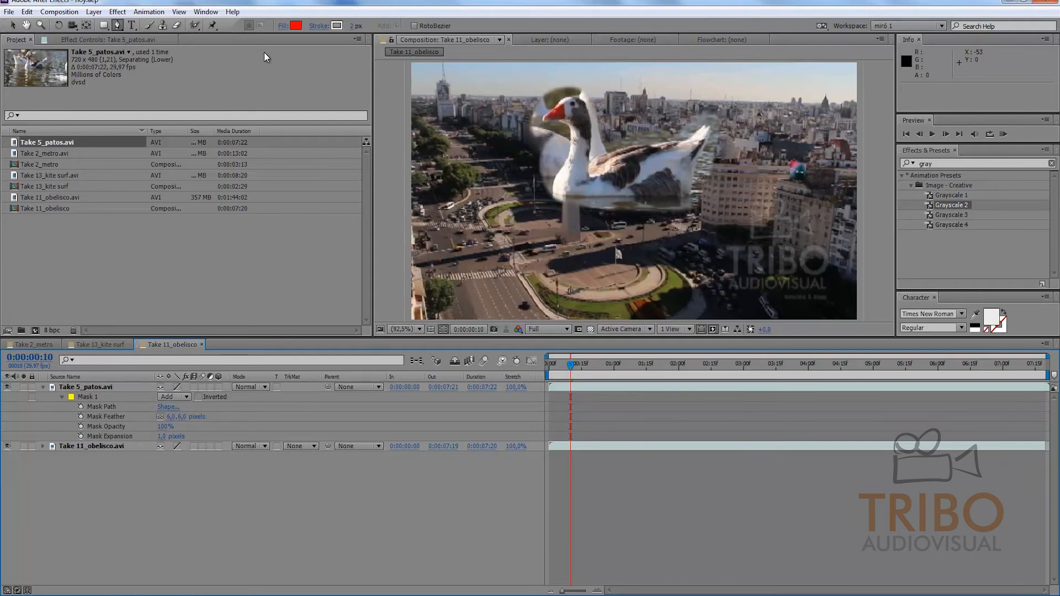
Step: Reduce the Take 5_patos.avi layer's scale to 36%
left_click(103, 407)
left_click(92, 389)
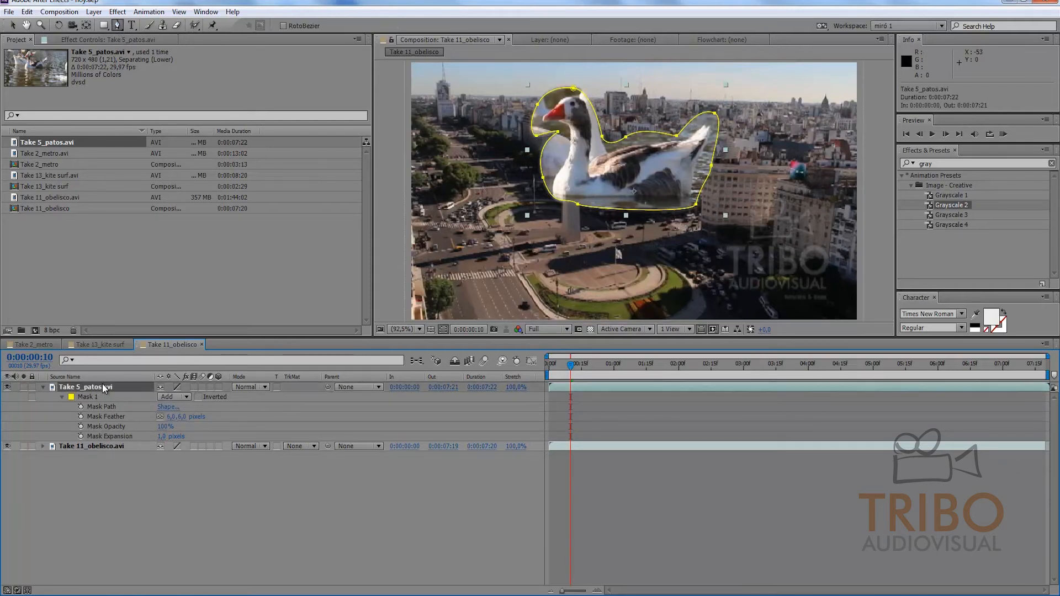
key("s")
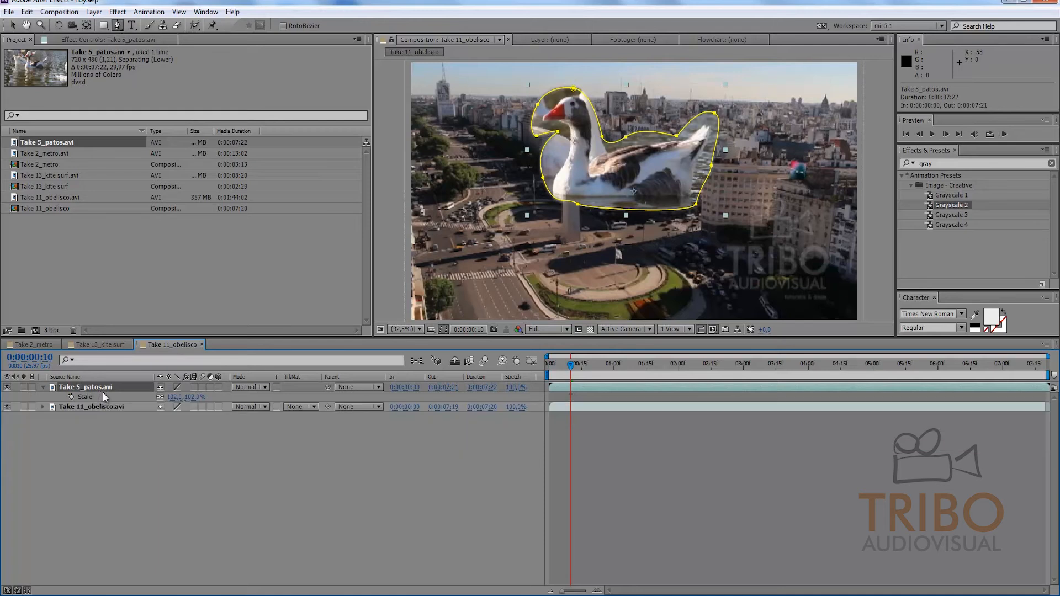
left_click_drag(175, 397, 123, 397)
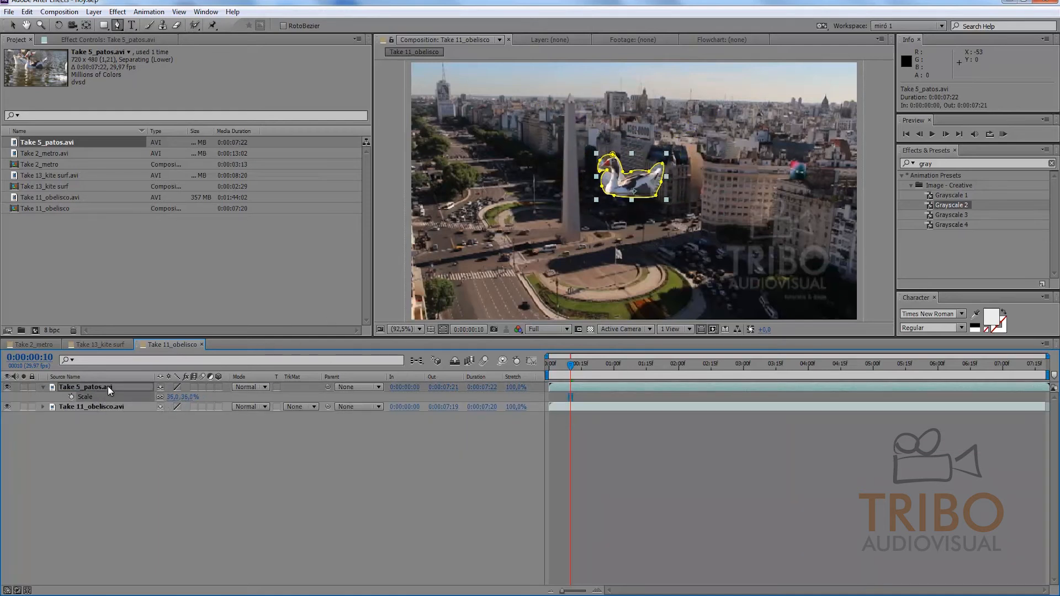
Step: Move the goose layer to position 250, 382 at the foot of the obelisk and preview it over time
key("p")
left_click_drag(180, 397, 181, 451)
left_click(208, 464)
left_click_drag(577, 366, 661, 365)
key("space")
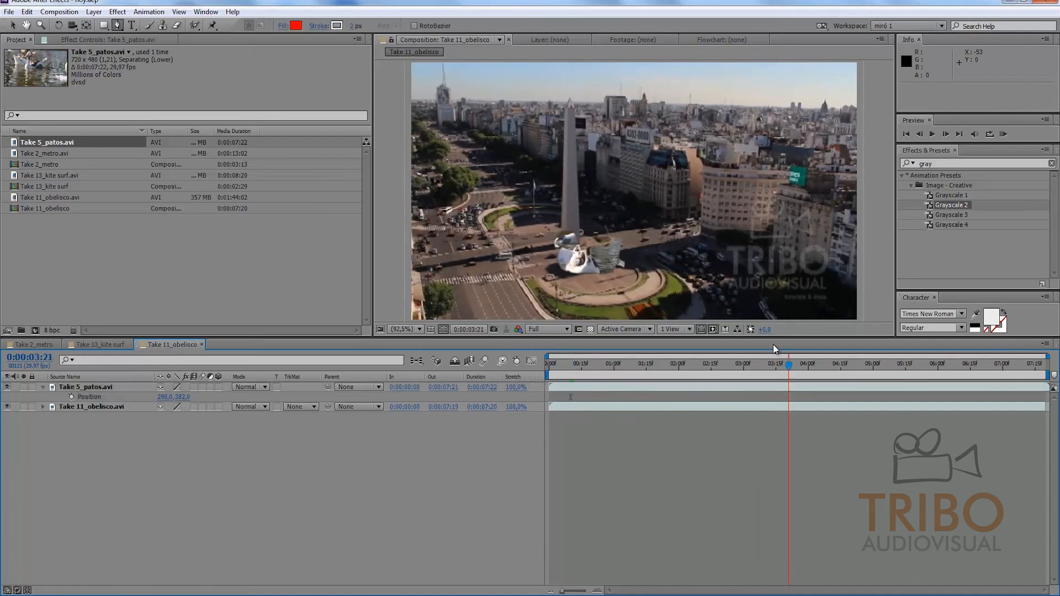
Step: Reveal all mask properties of the Take 5_patos.avi layer and raise the mask feather to about 105 pixels
left_click(117, 388)
key("m")
key("m")
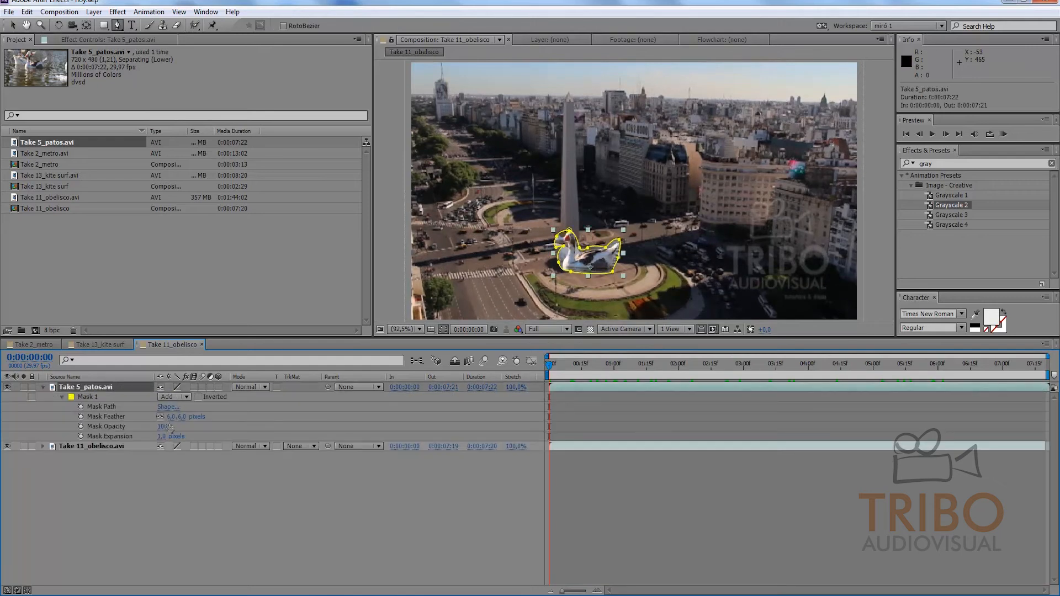
left_click_drag(170, 419, 226, 419)
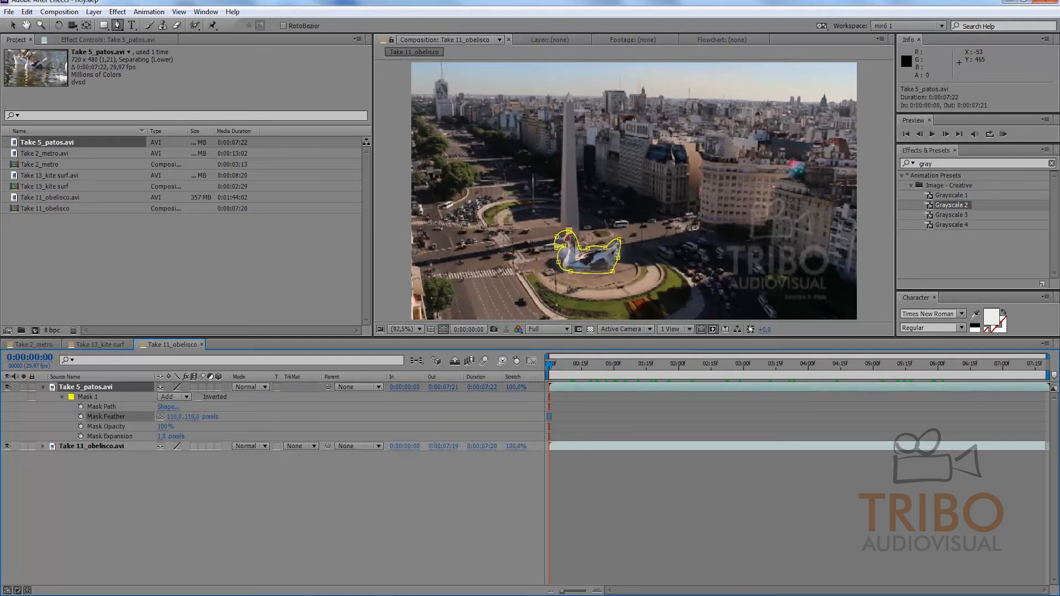
left_click(271, 479)
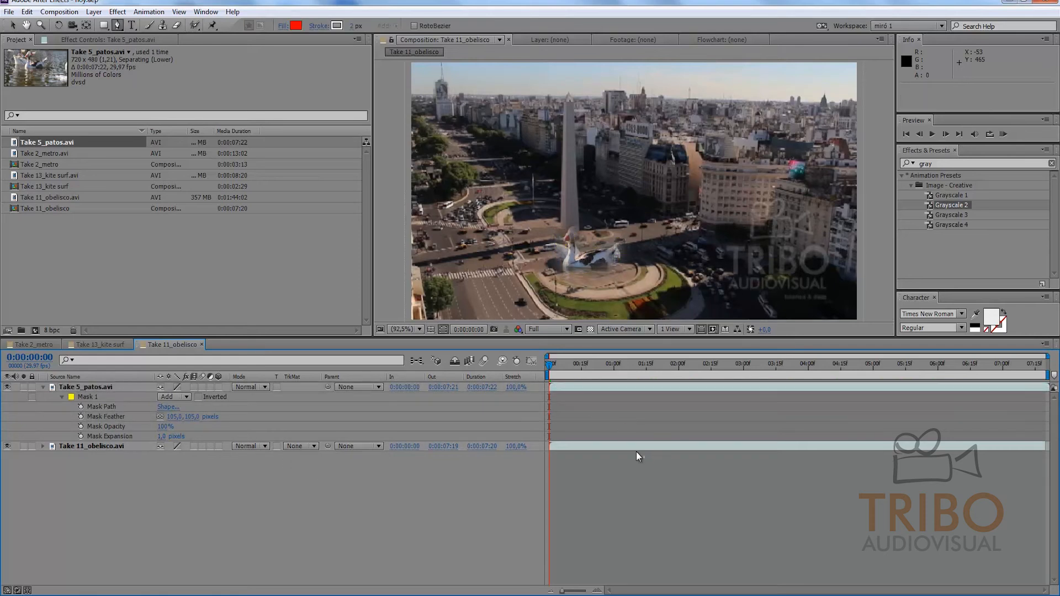
Step: Check the feathered goose over the opening frames, return to the start, and list the timeline layers by layer name
left_click_drag(546, 366, 568, 364)
key("Home")
left_click(65, 376)
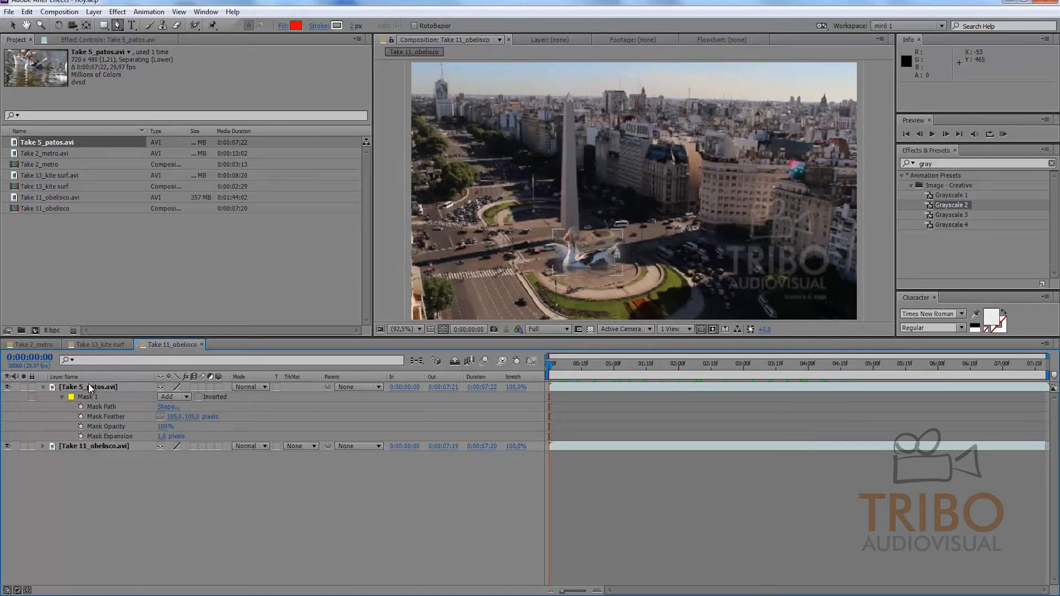
left_click(84, 387)
left_click(578, 257)
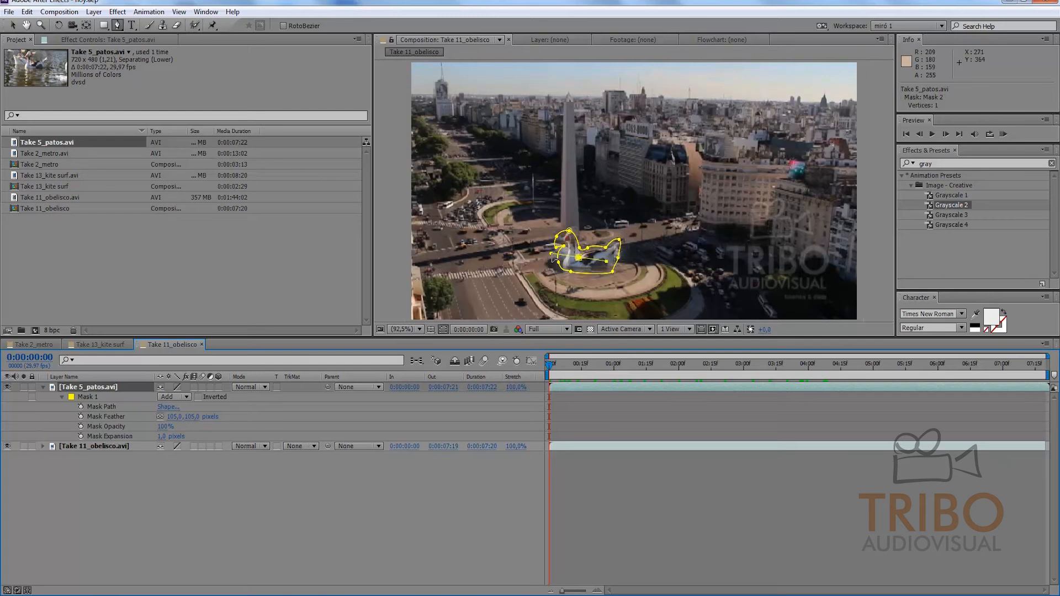
key("ctrl+z")
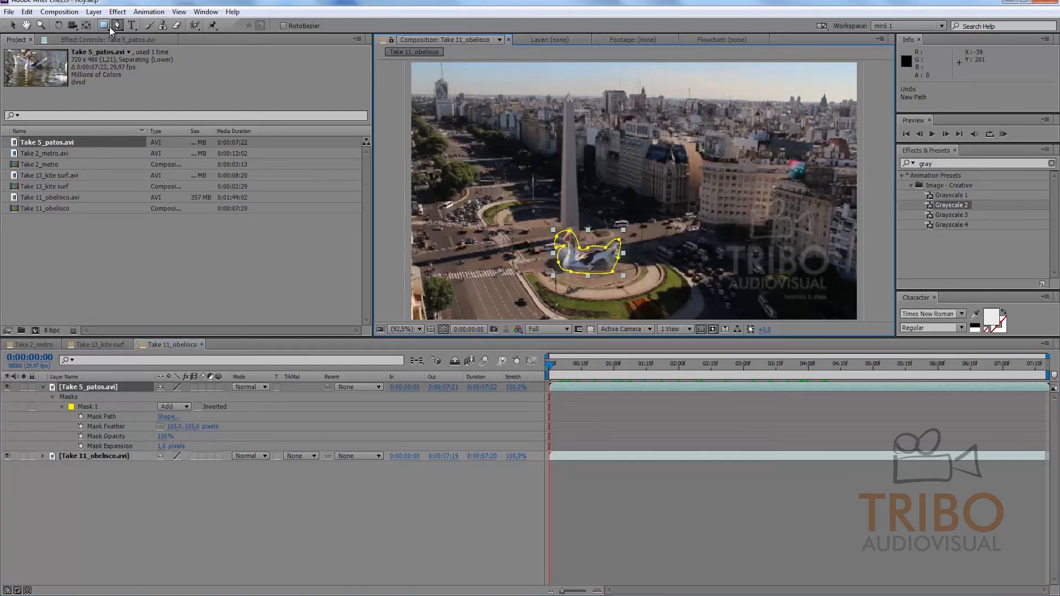
Step: Move the goose layer with the Selection tool to about 118.8, 363.6 over the street west of the obelisk, and run a RAM preview
left_click(13, 26)
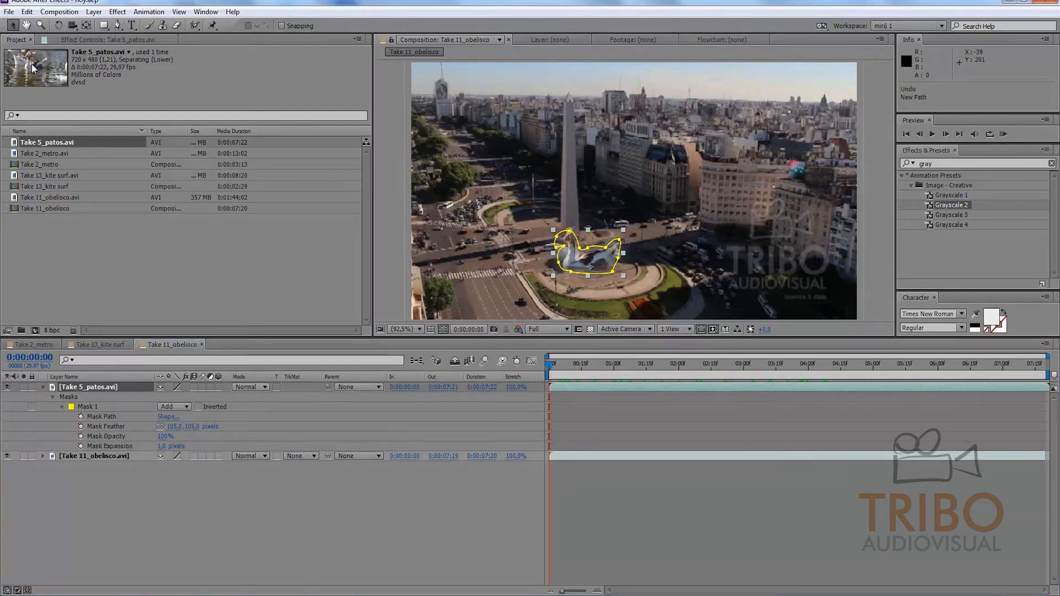
left_click_drag(604, 261, 496, 251)
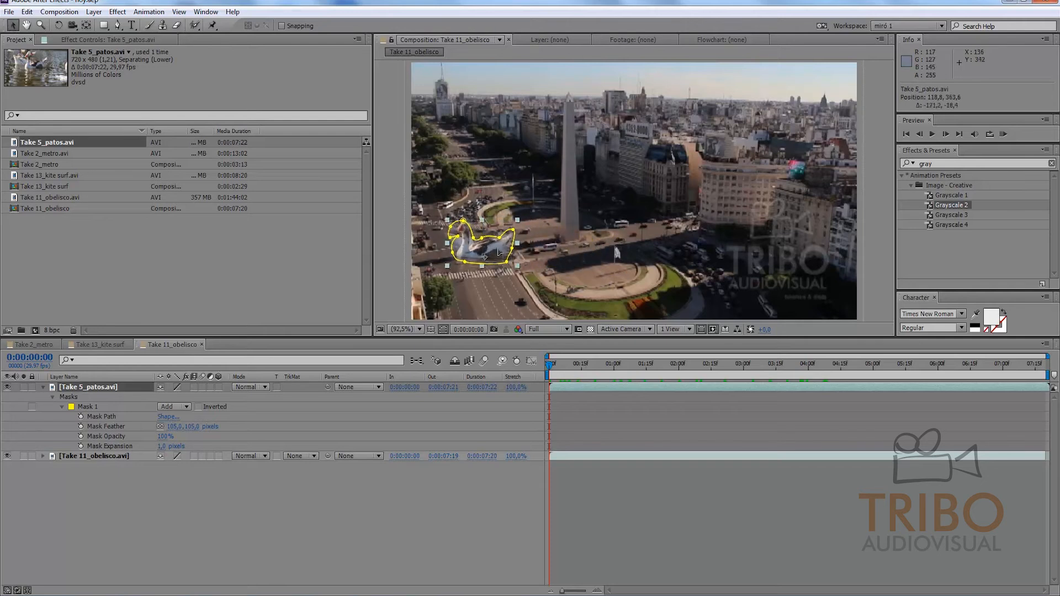
left_click(620, 490)
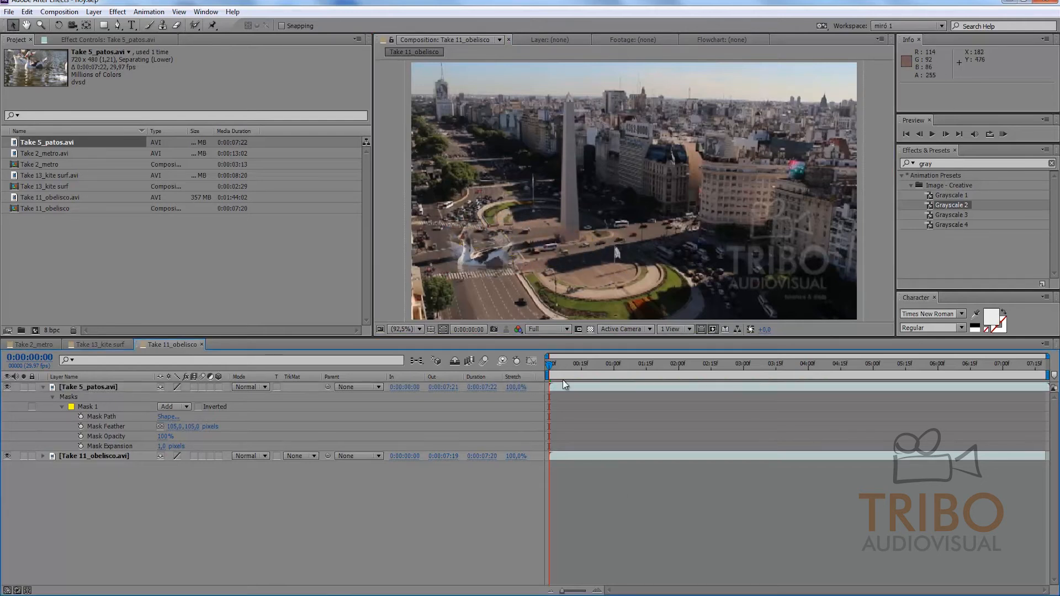
key("KP_0")
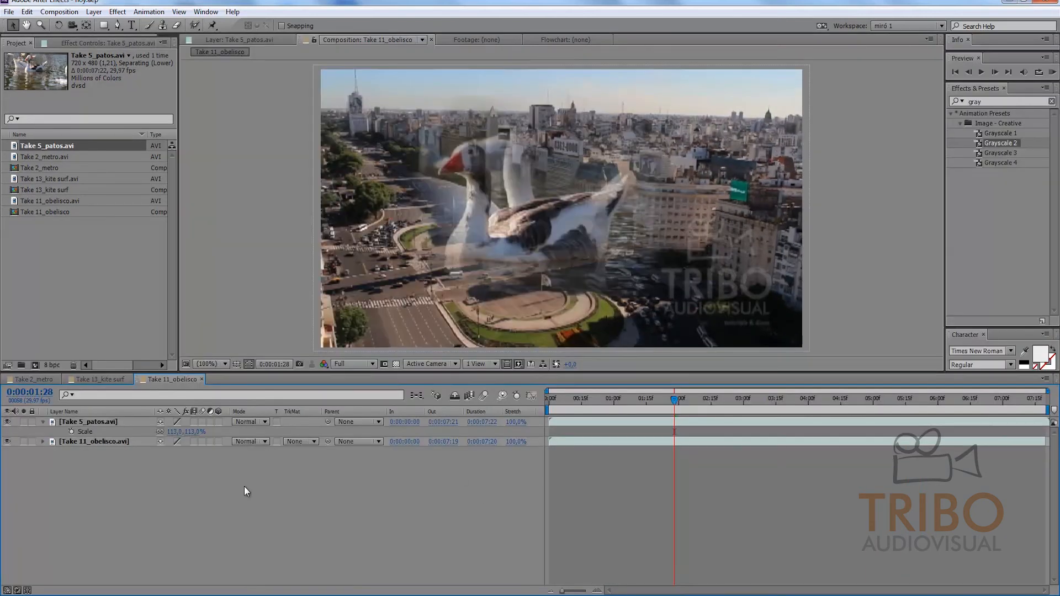
Step: Enlarge the Take 5_patos.avi layer to 113% scale and keep the layer selected
left_click(93, 431)
left_click(106, 422)
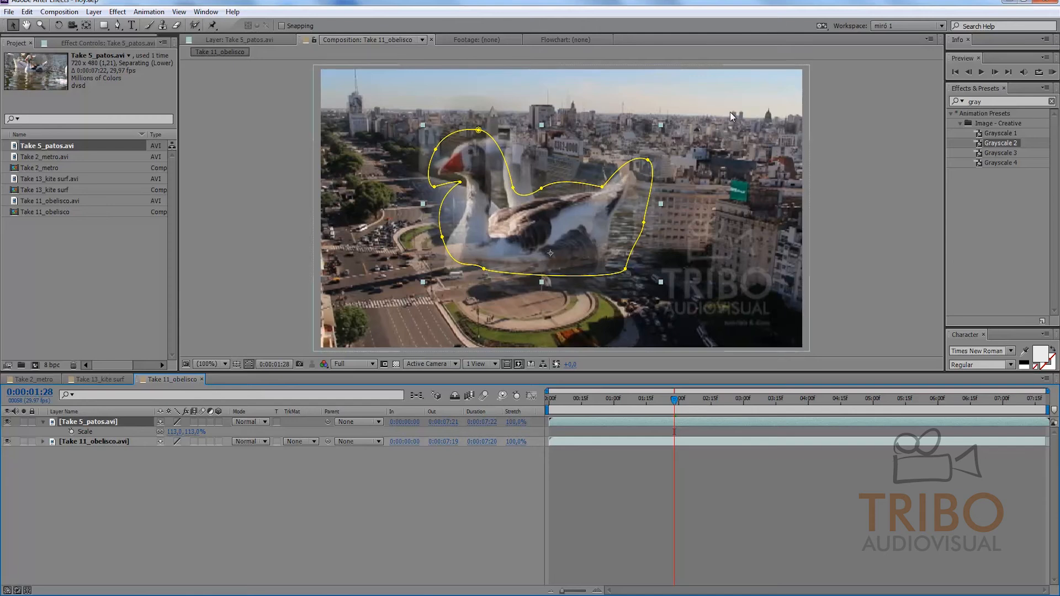
Step: Hide the Take 11_obelisco.avi layer and briefly view the feathered goose against the transparency grid
left_click(8, 441)
left_click(28, 468)
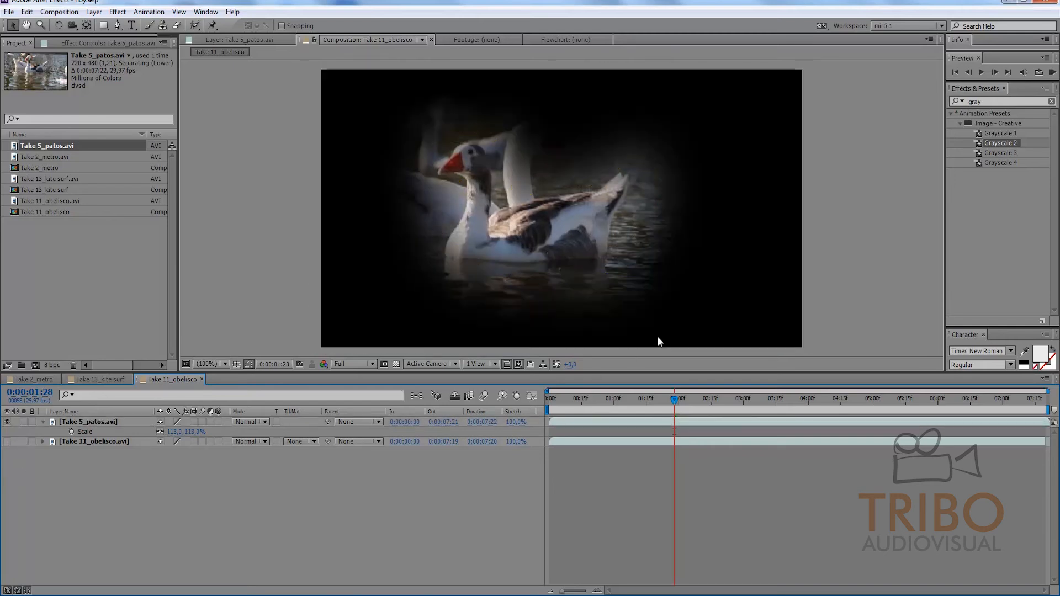
left_click(396, 364)
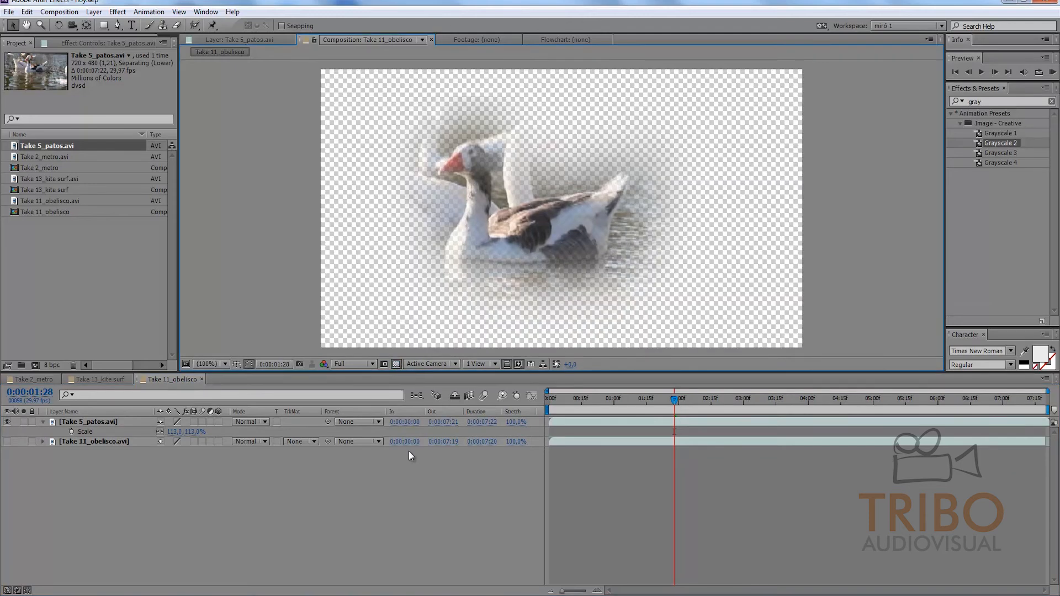
left_click(396, 363)
Step: Reveal Mask 1 of the Take 5_patos.avi layer and invert it
left_click(109, 422)
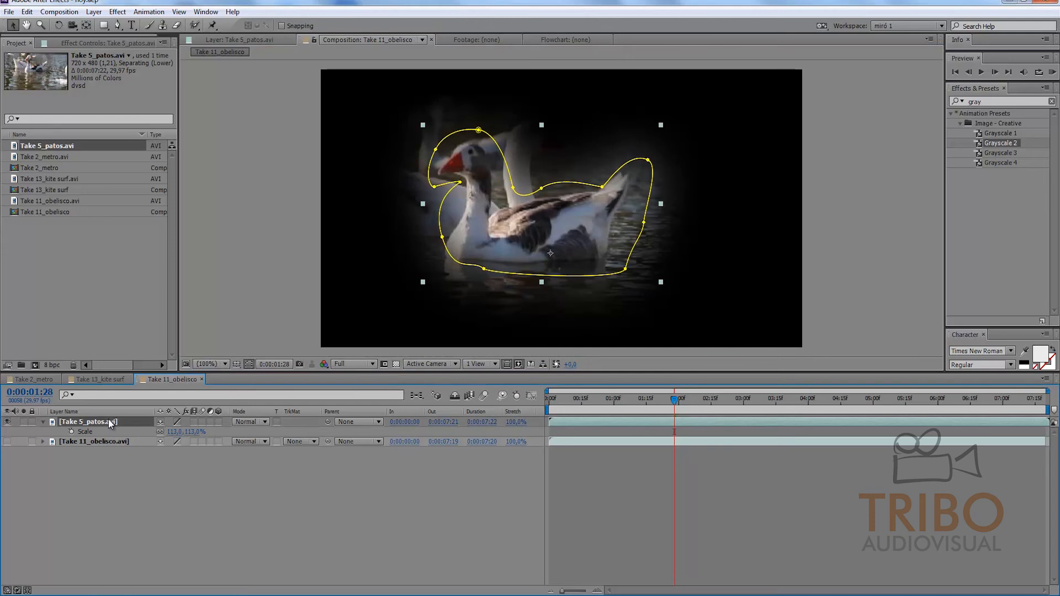
key("m")
left_click(186, 479)
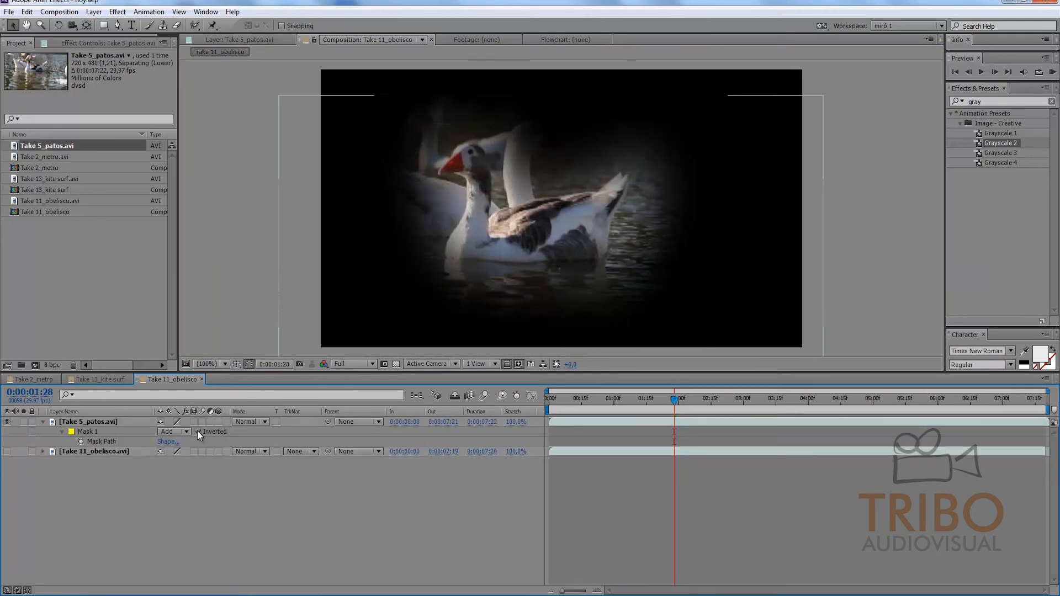
left_click(199, 432)
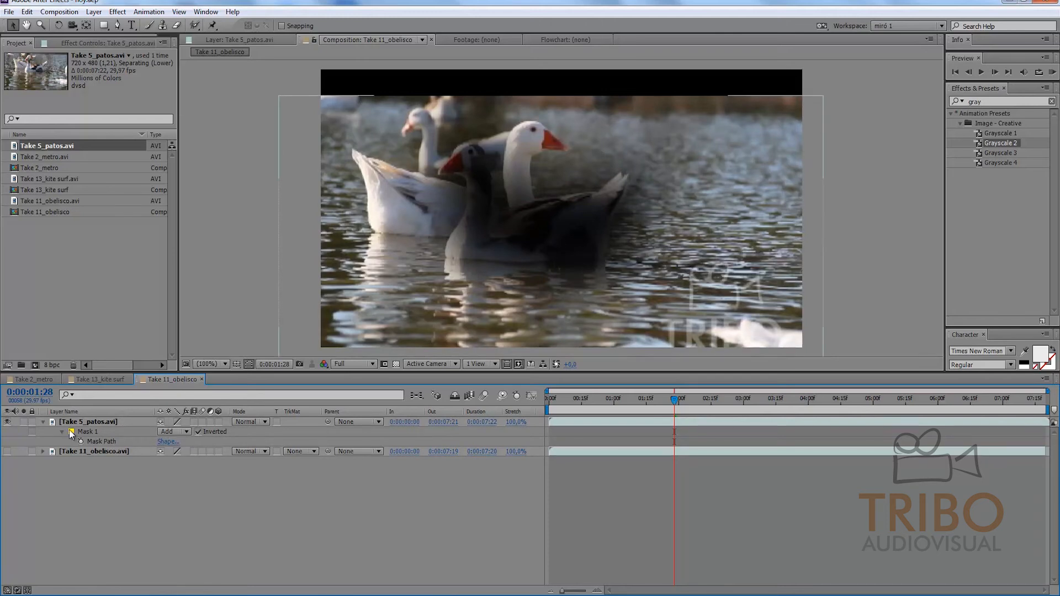
Step: Reveal all Mask 1 properties of the Take 5_patos.avi layer and set the mask feather to 0 pixels
left_click(98, 422)
key("m")
key("m")
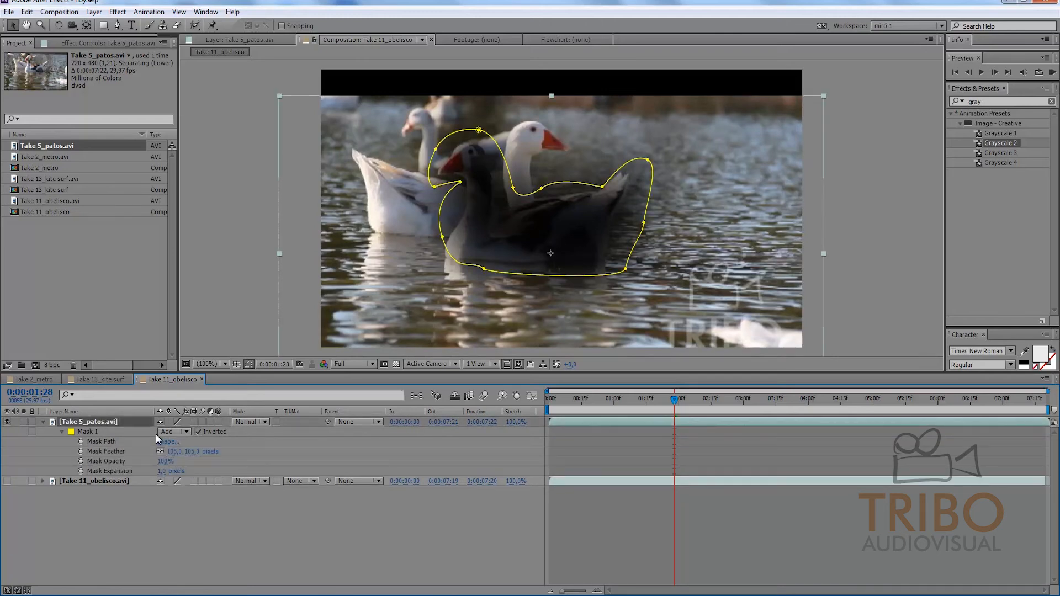
type("0")
key("Return")
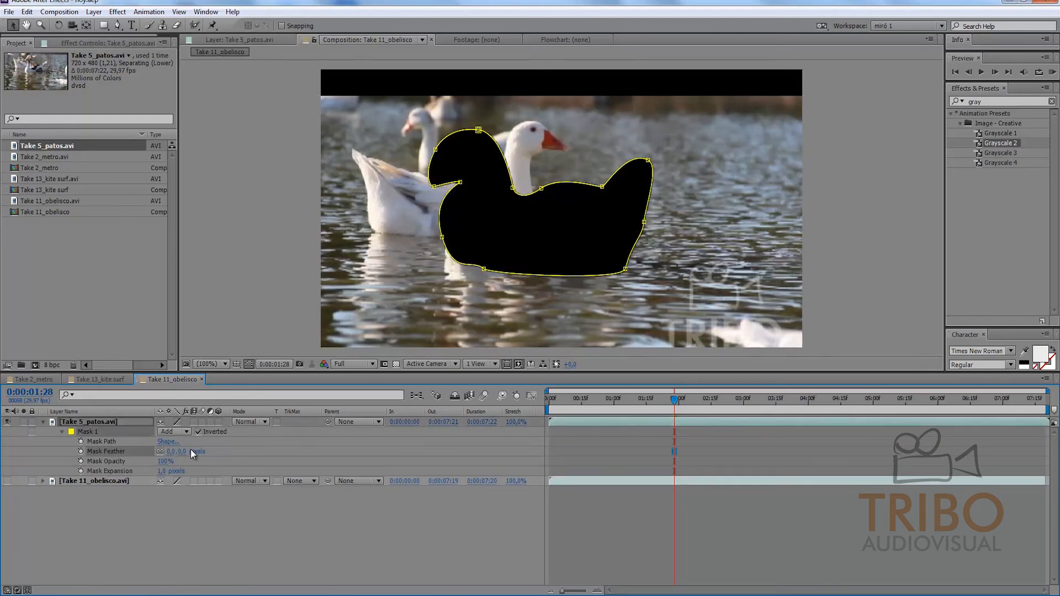
left_click(190, 505)
Step: Toggle the inversion of Mask 1 repeatedly to compare both states, leaving the mask not inverted
left_click(197, 431)
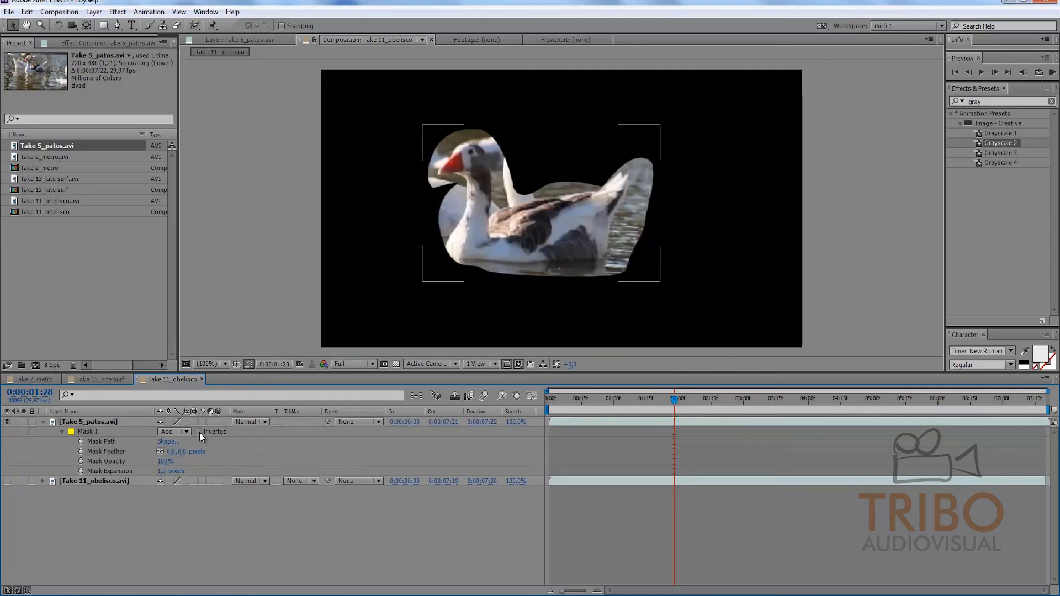
left_click(197, 433)
left_click(198, 433)
left_click(197, 433)
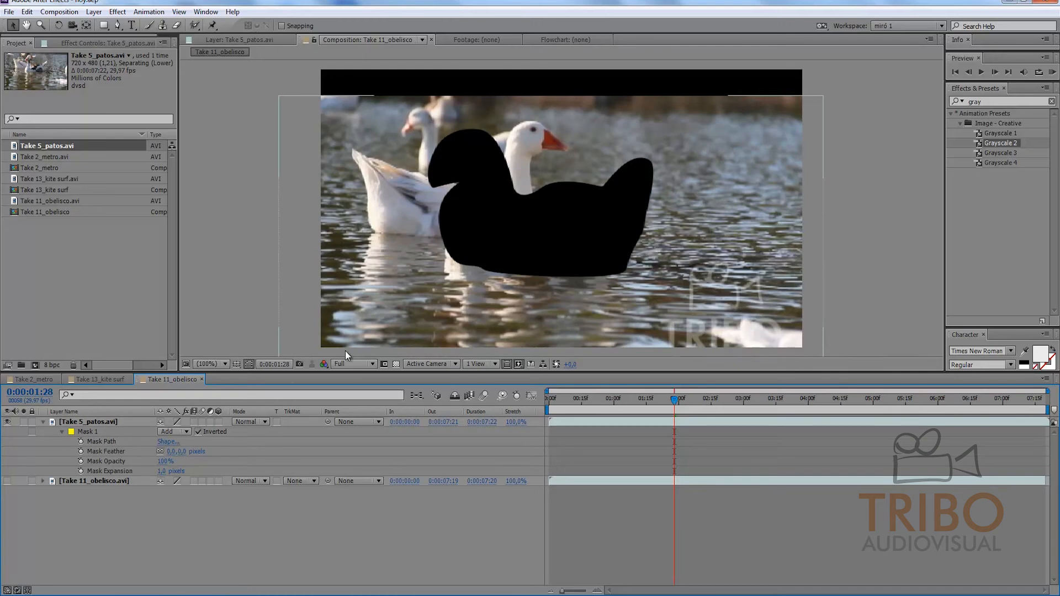
left_click(198, 433)
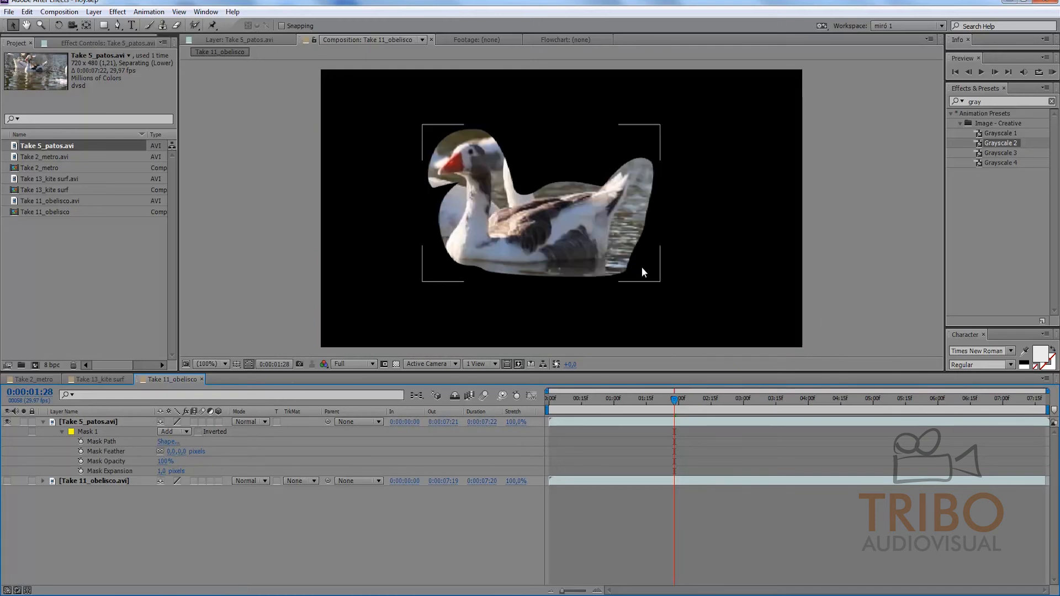
Step: Draw a closed six-point second mask with the Pen tool, running from above the goose's back through its body to below the waterline
left_click(100, 421)
left_click(117, 27)
left_click_drag(517, 119, 488, 204)
left_click(489, 306)
left_click(559, 306)
left_click(538, 237)
left_click(601, 147)
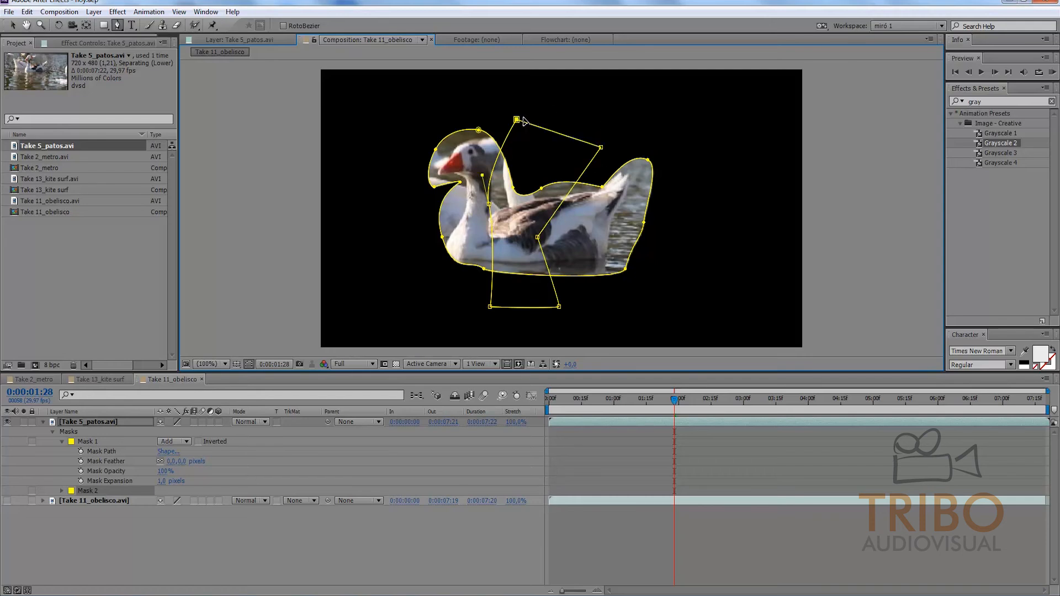
left_click(516, 119)
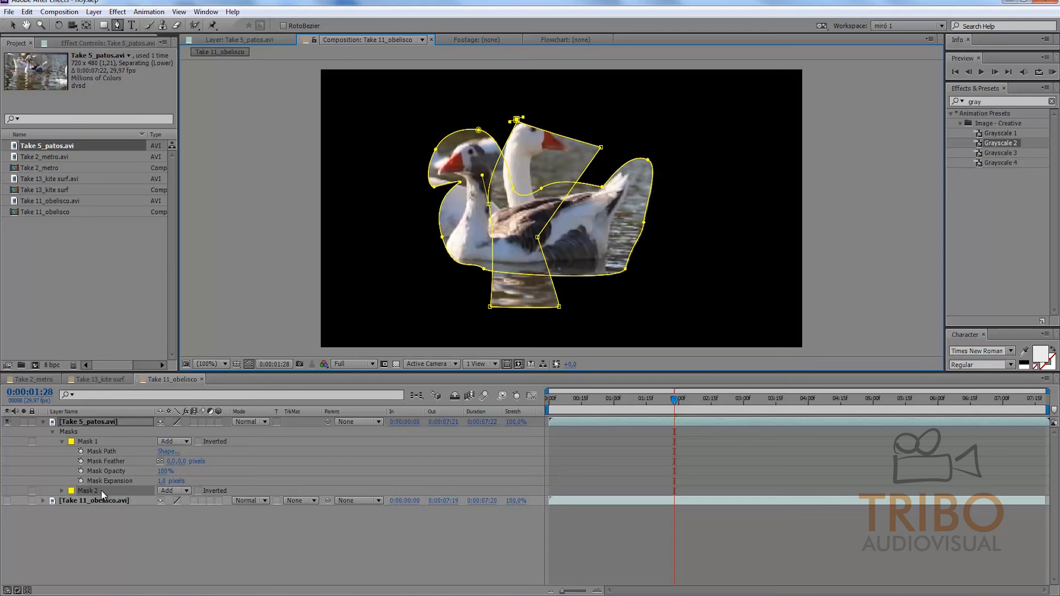
Step: Set the mode of Mask 2 to Subtract and deselect the layer
left_click(187, 491)
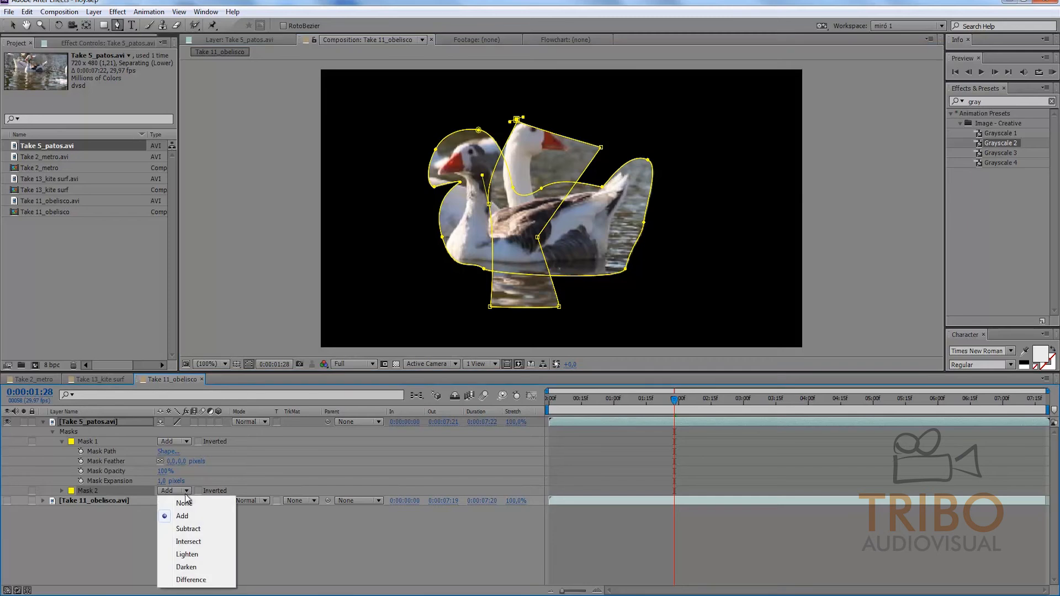
left_click(187, 529)
left_click(624, 486)
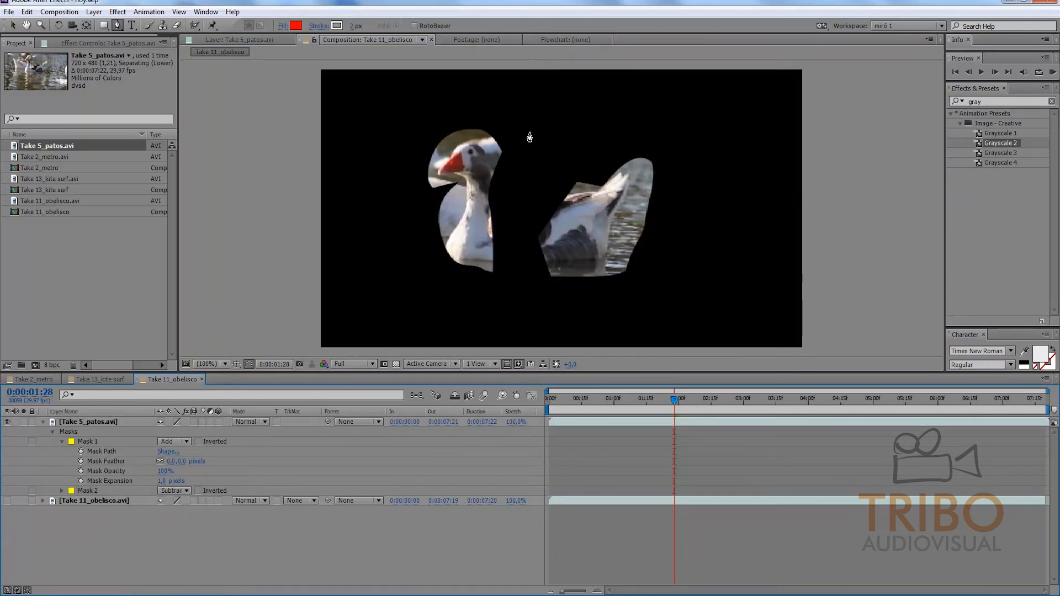
Step: Examine the subtracted goose area at 0:00:01:11, with and without the transparency grid
left_click_drag(666, 400, 637, 386)
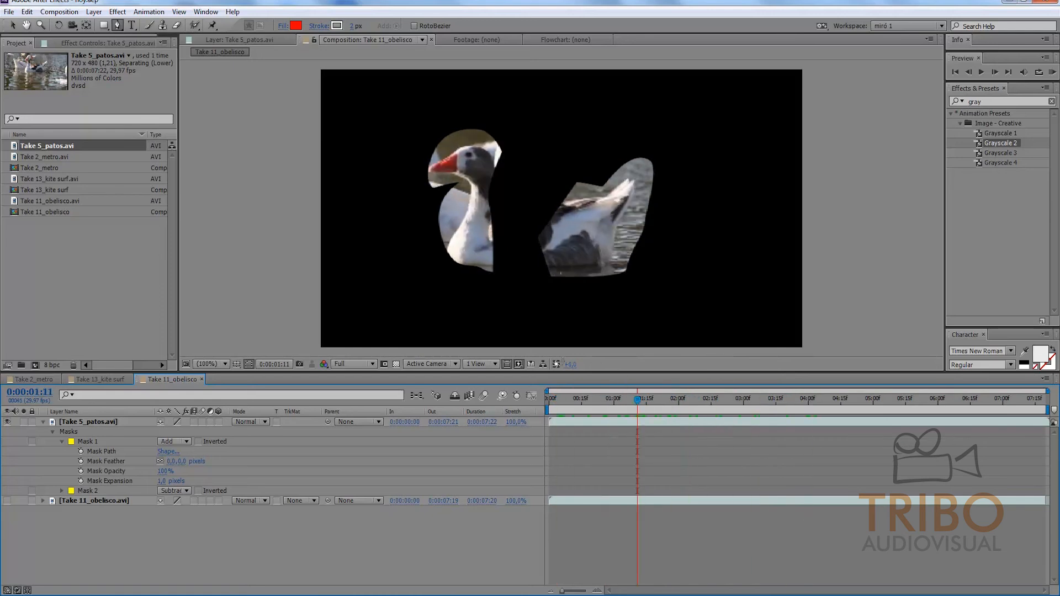
left_click(396, 365)
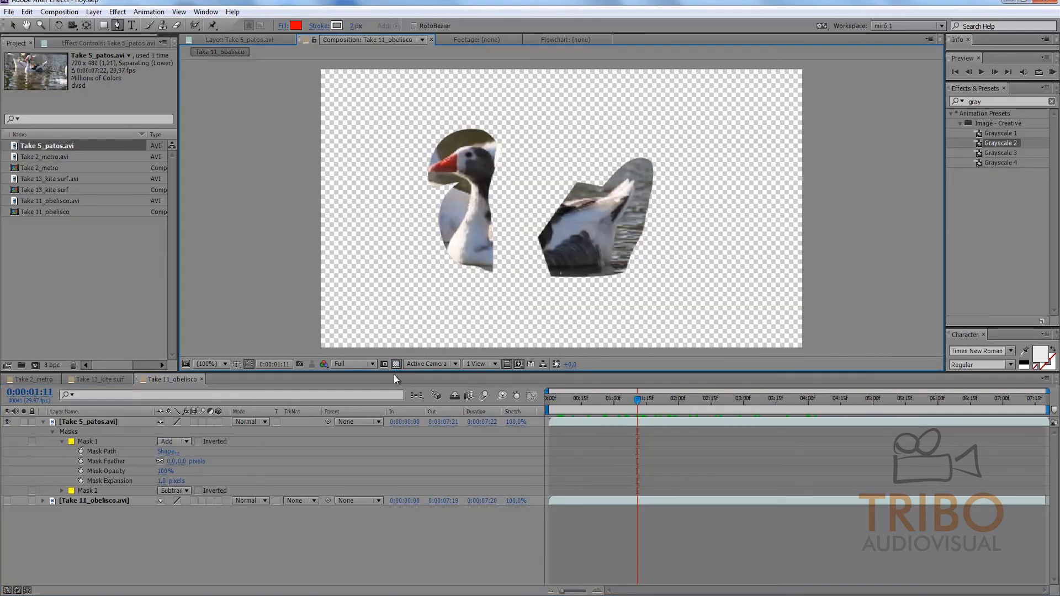
left_click(396, 366)
Step: Change the mode of Mask 2 to Intersect, and switch to the Take 13_kite surf composition
left_click(183, 491)
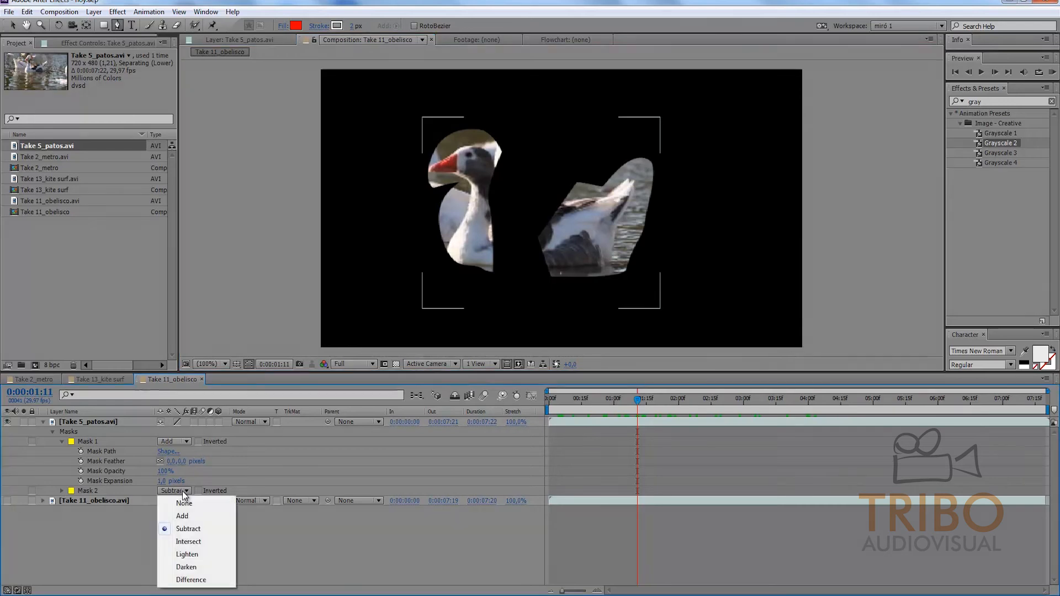
left_click(188, 541)
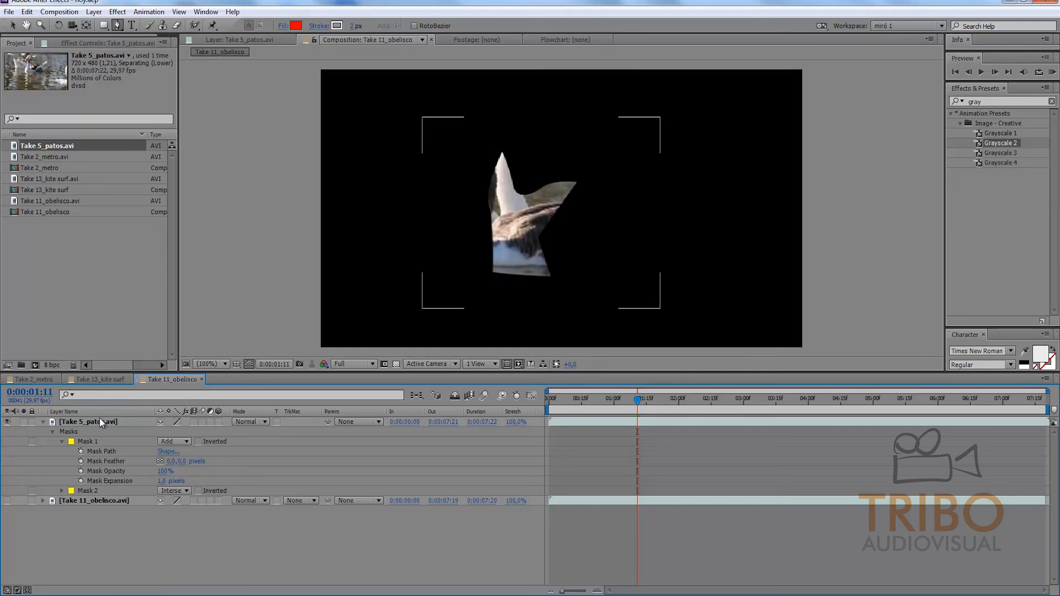
left_click(97, 379)
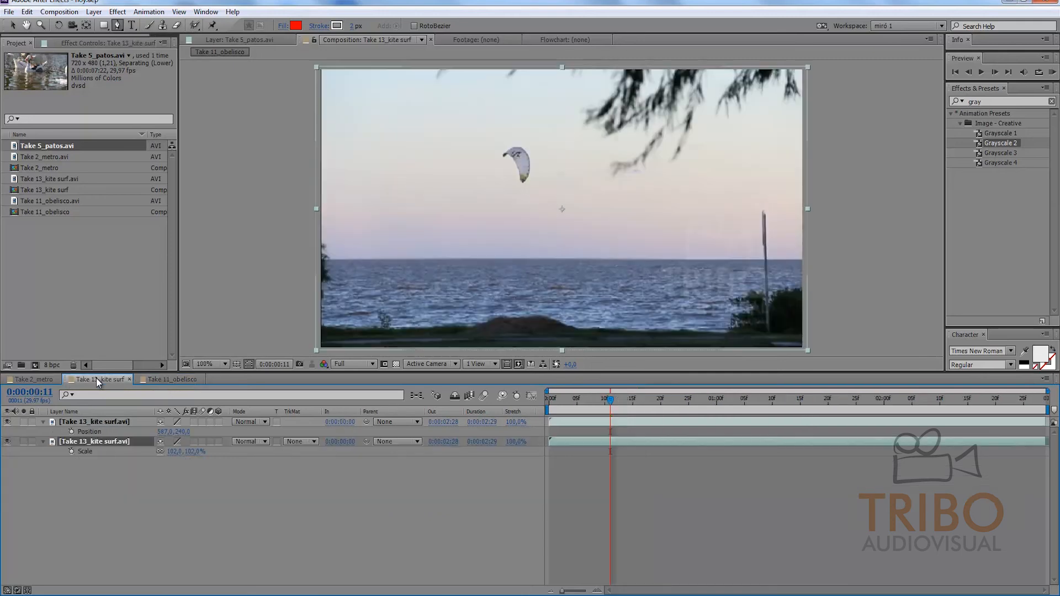
Step: Switch to the Take 2_metro composition and preview the train footage across its full duration
left_click(114, 484)
left_click(28, 379)
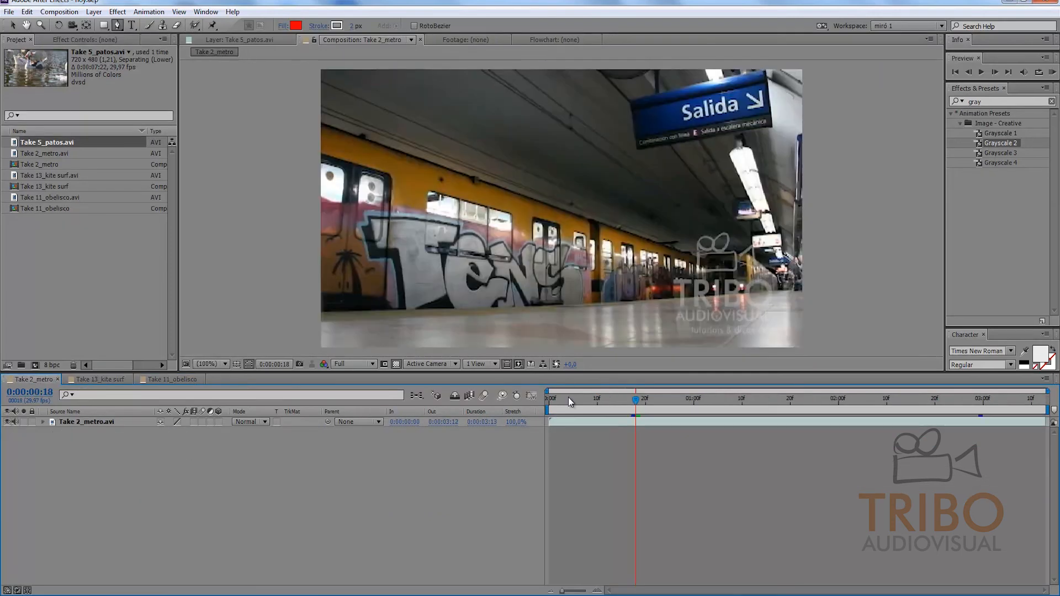
left_click_drag(641, 398, 1041, 398)
key("KP_0")
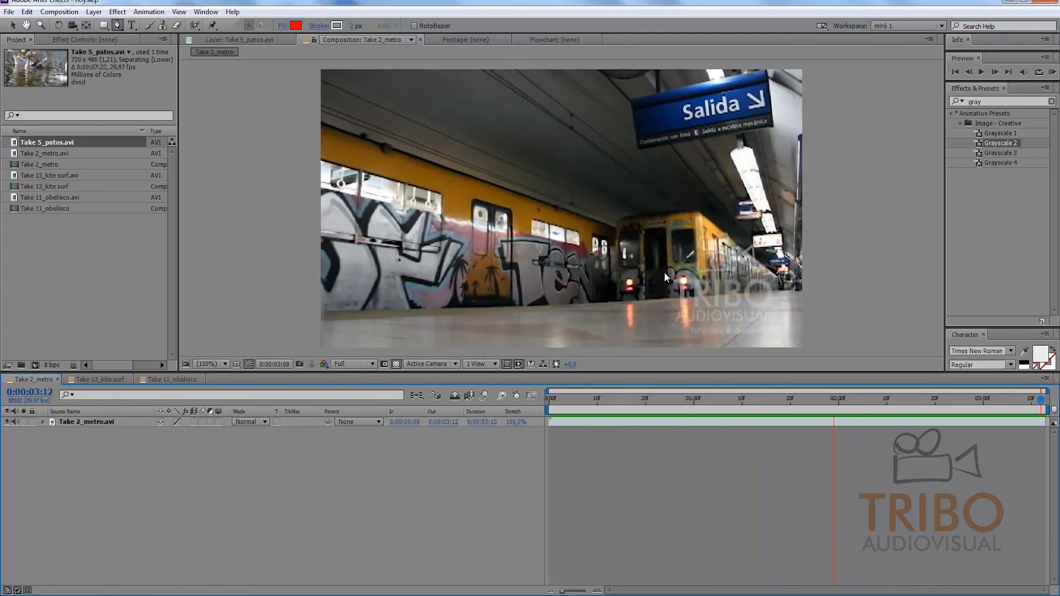
key("space")
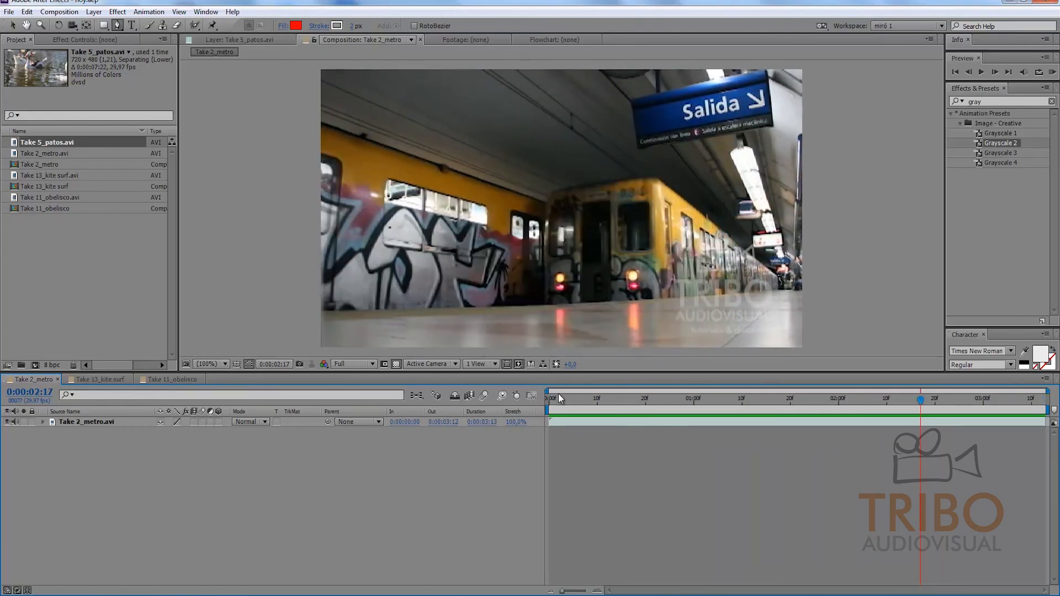
left_click_drag(548, 400, 734, 374)
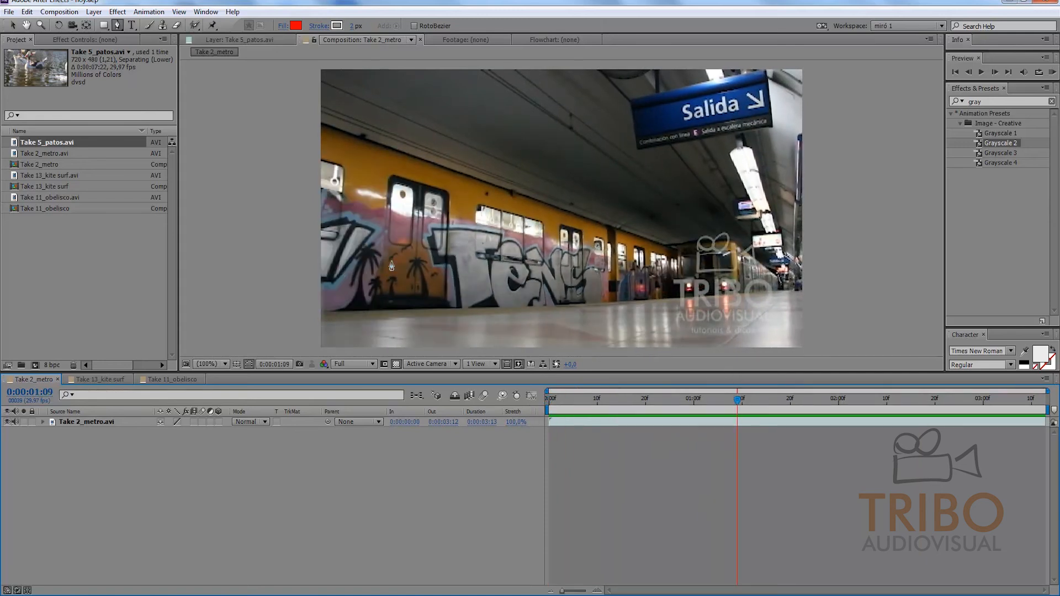
left_click_drag(737, 399, 509, 396)
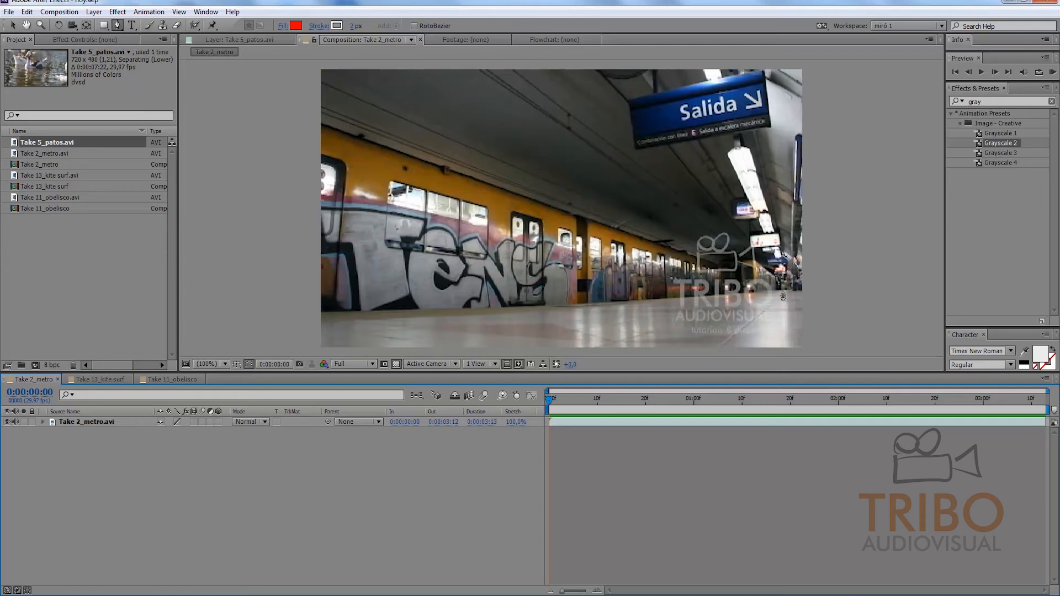
Step: Duplicate the Take 2_metro.avi layer with the playhead at 0:00:00:00
mouse_move(558, 396)
left_mouse_down()
mouse_move(886, 418)
mouse_move(722, 398)
mouse_move(889, 400)
mouse_move(713, 400)
mouse_move(919, 406)
mouse_move(551, 402)
mouse_move(726, 396)
mouse_move(1041, 422)
mouse_move(993, 409)
mouse_move(550, 411)
left_mouse_up()
left_click(93, 422)
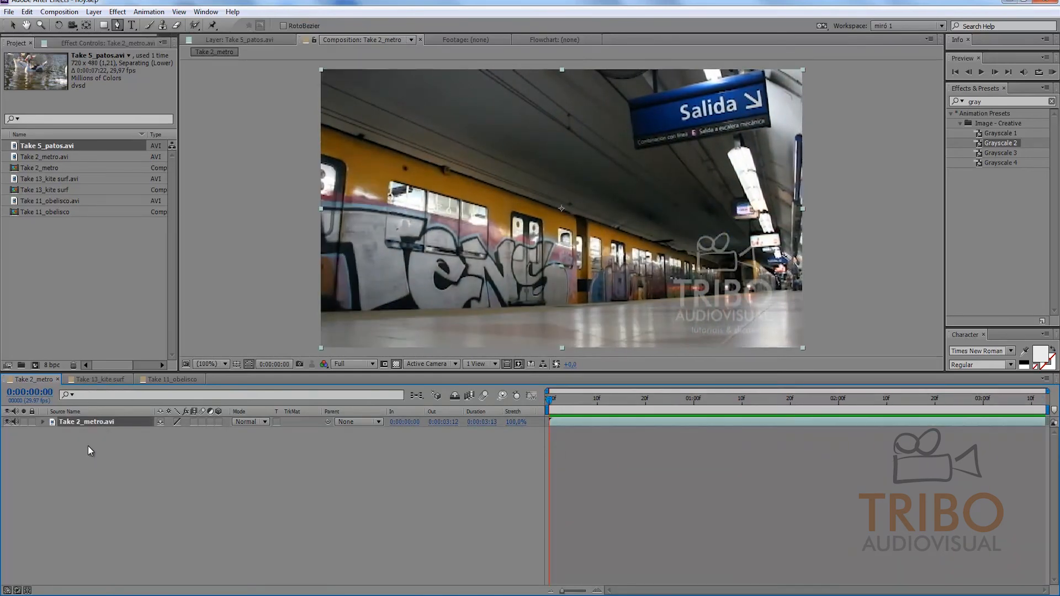
key("ctrl+d")
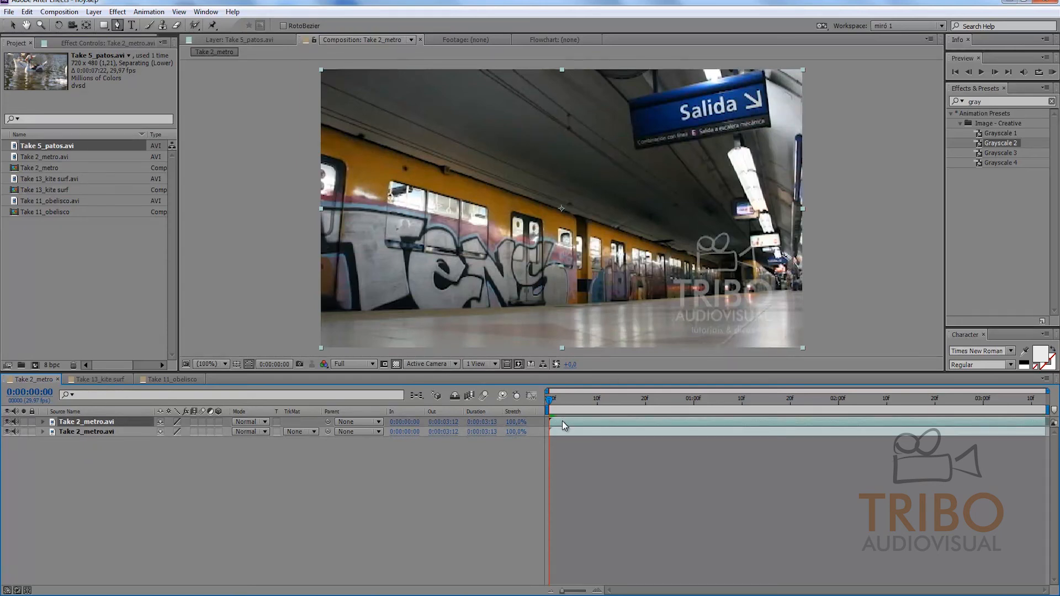
Step: Try a Freeze Frame on the upper Take 2_metro.avi layer at 0:00:00:00 and scrub through it
right_click(562, 422)
mouse_move(593, 221)
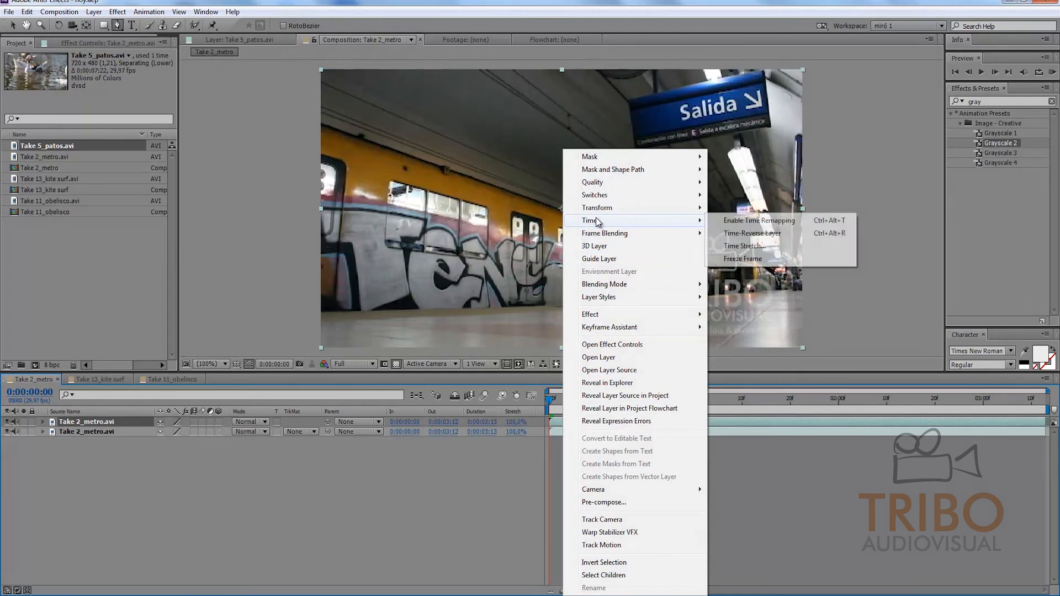
left_click(737, 259)
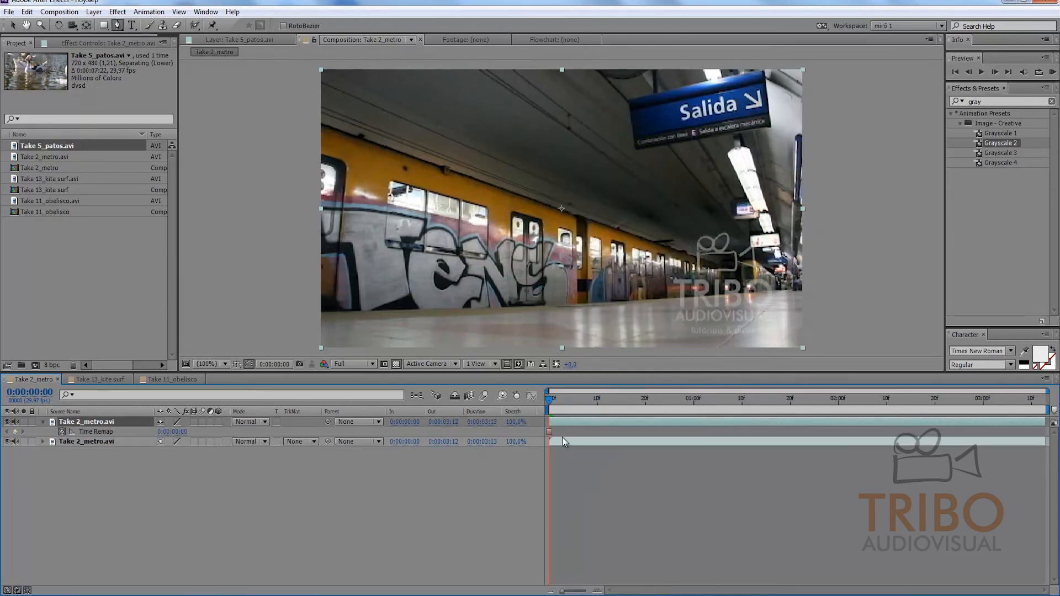
left_click(555, 410)
left_click_drag(556, 399, 932, 399)
key("Home")
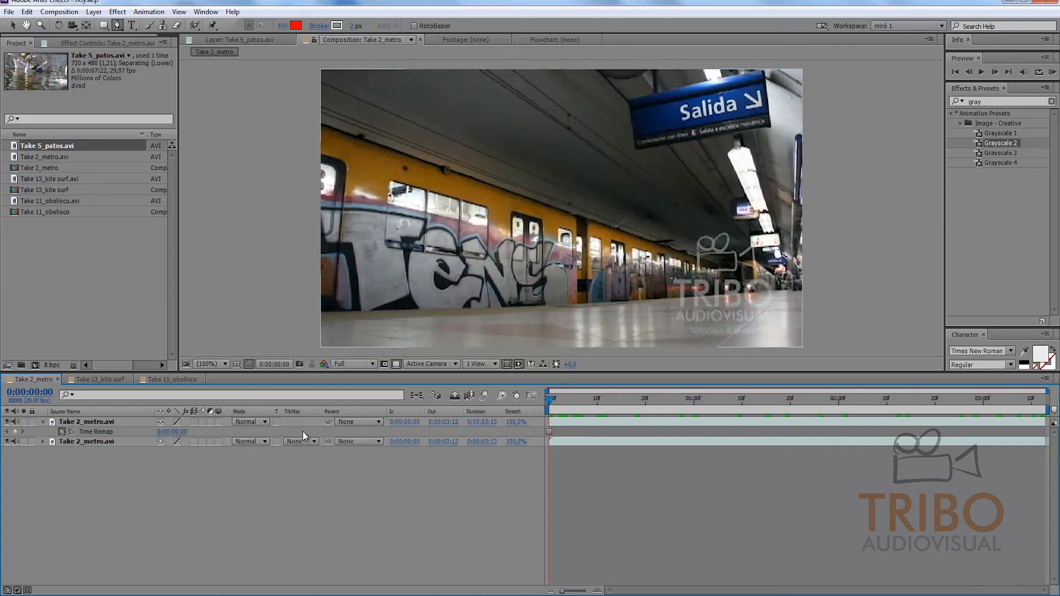
left_click(304, 428)
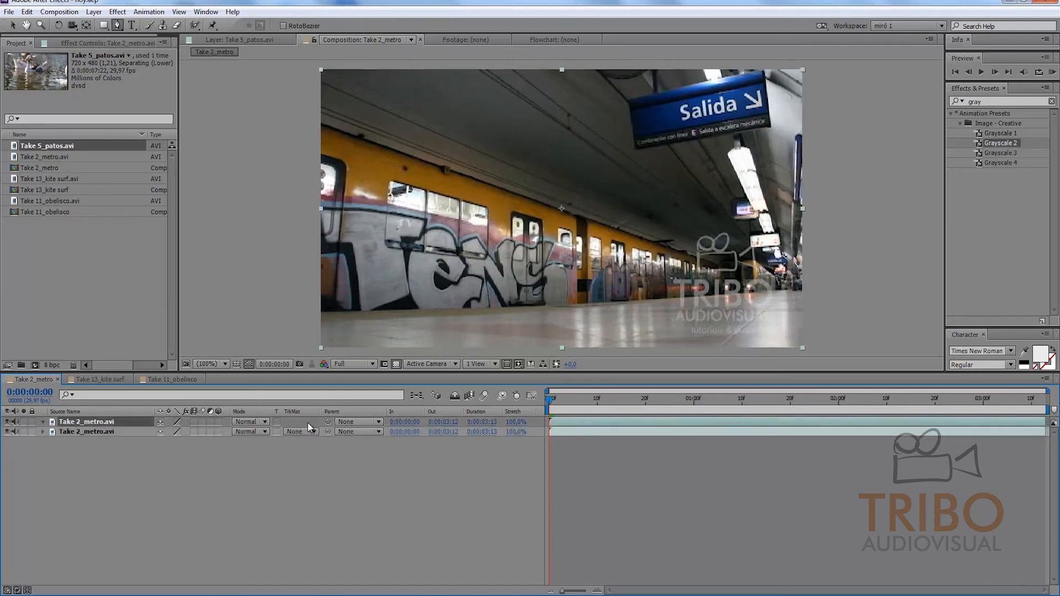
Step: Try a Freeze Frame on the upper layer at 0:00:02:18, preview it, and undo it
left_click_drag(579, 395, 928, 386)
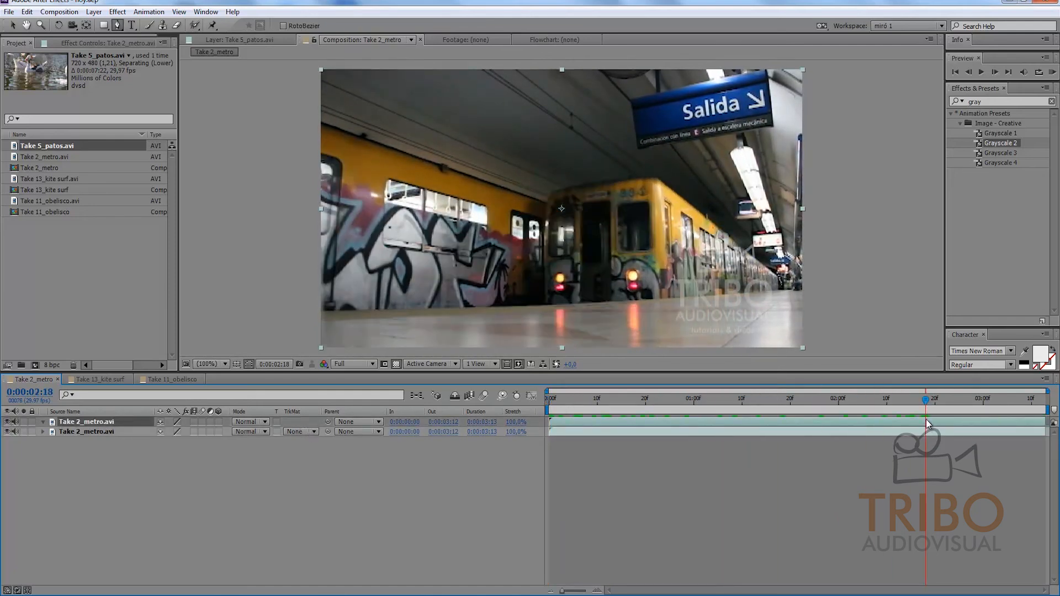
right_click(927, 422)
left_click(931, 424)
right_click(934, 425)
mouse_move(949, 221)
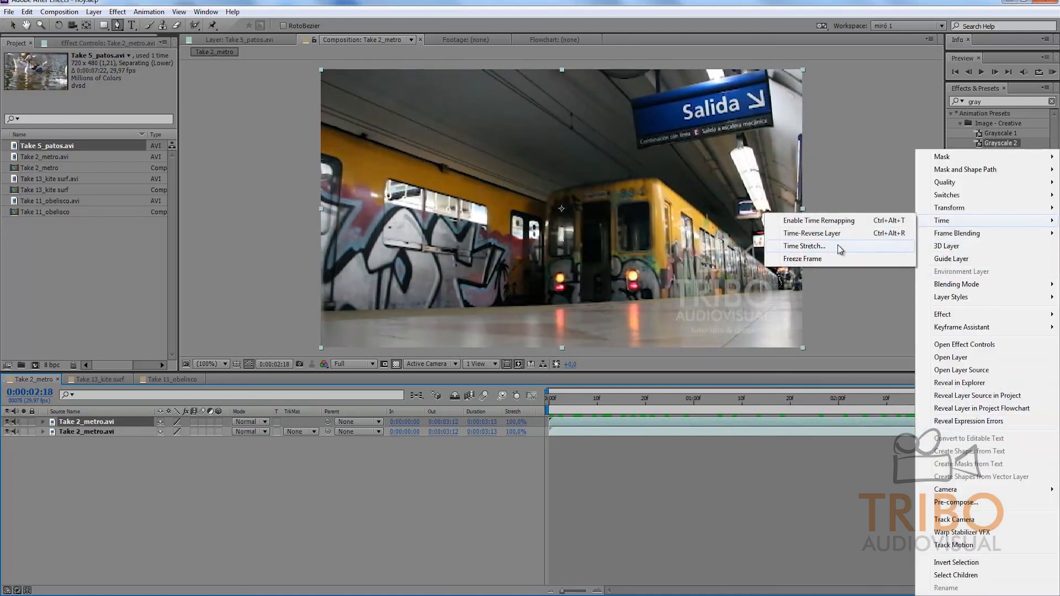
left_click(826, 261)
left_click_drag(925, 398, 659, 413)
key("space")
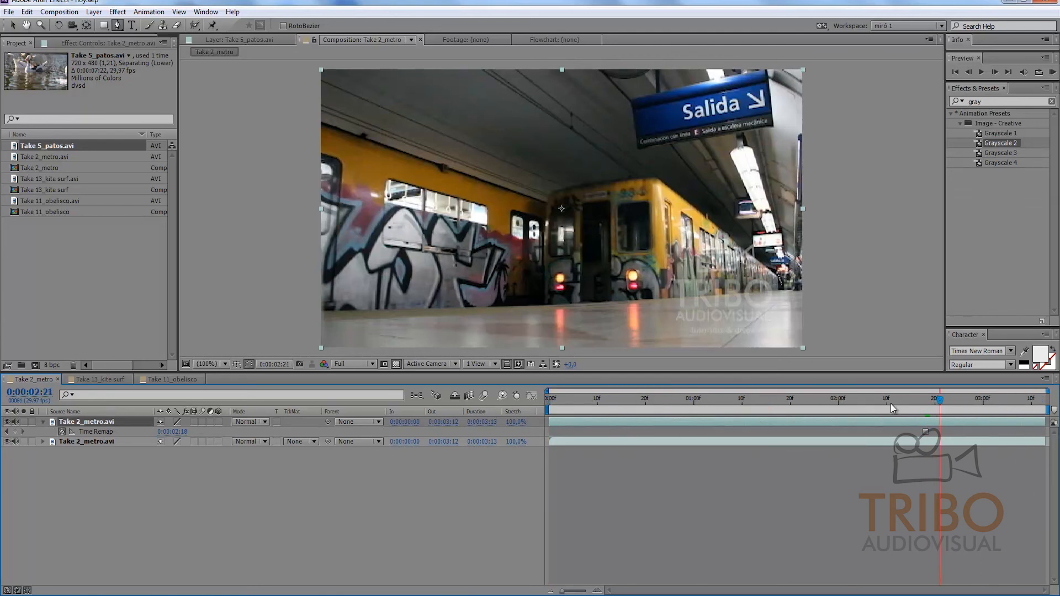
key("ctrl+z")
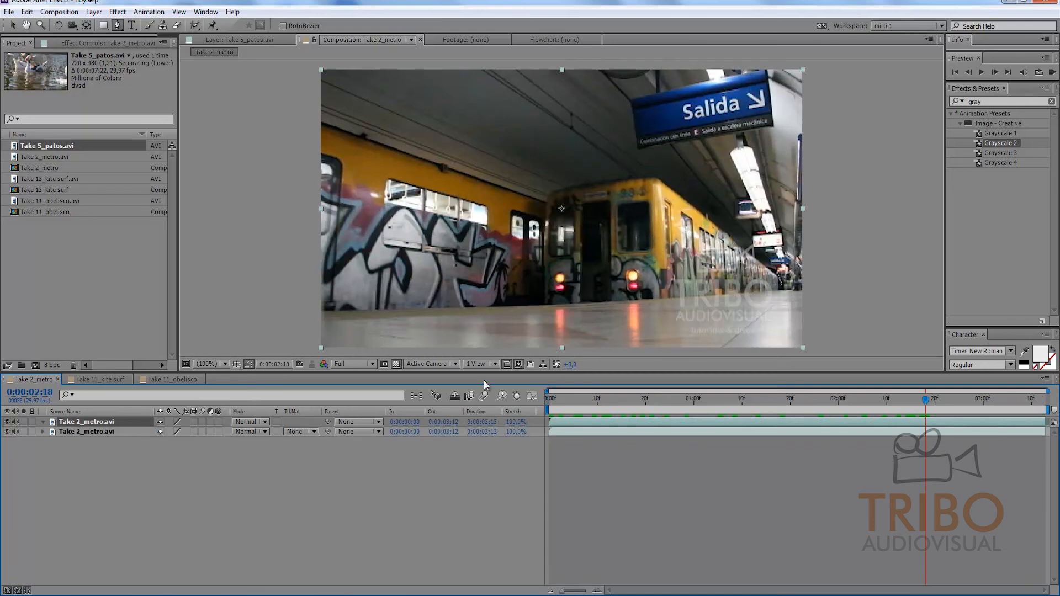
Step: Apply Freeze Frame to the upper Take 2_metro.avi layer at 0:00:00:00 and play back the composition
key("Home")
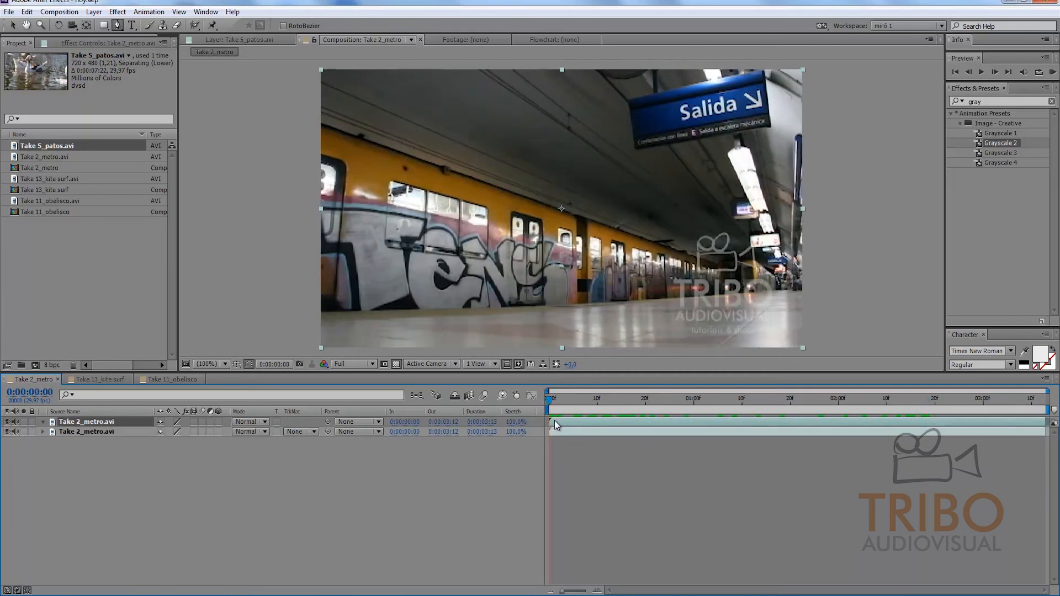
right_click(555, 424)
mouse_move(597, 220)
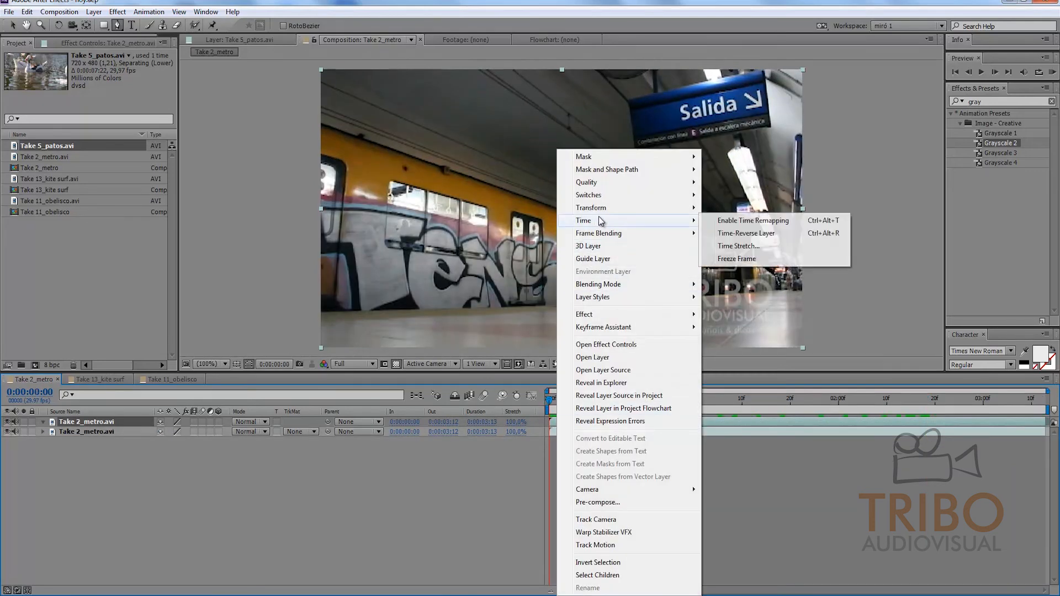
left_click(732, 259)
key("space")
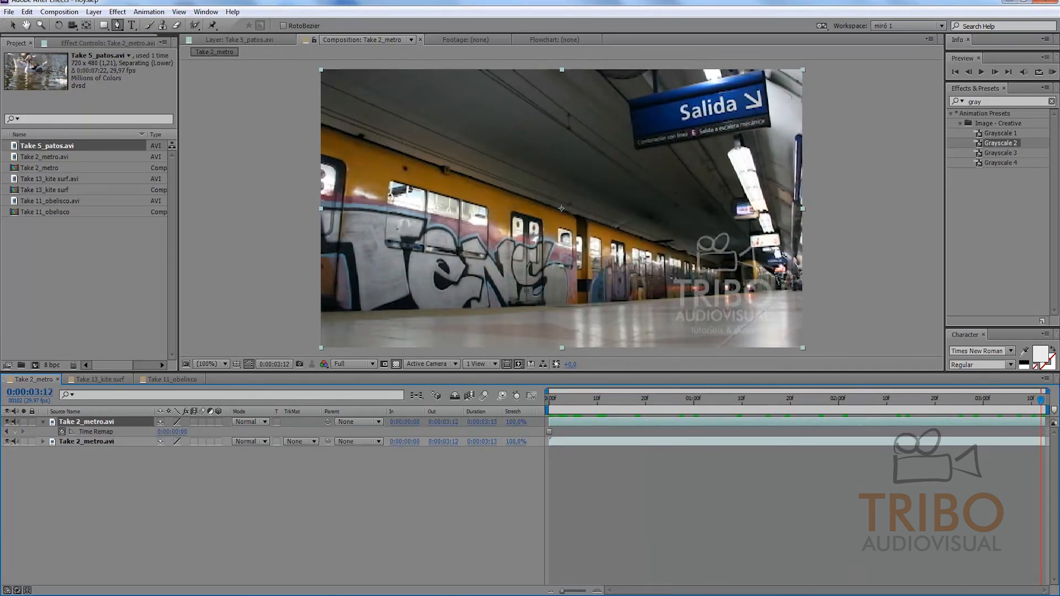
key("space")
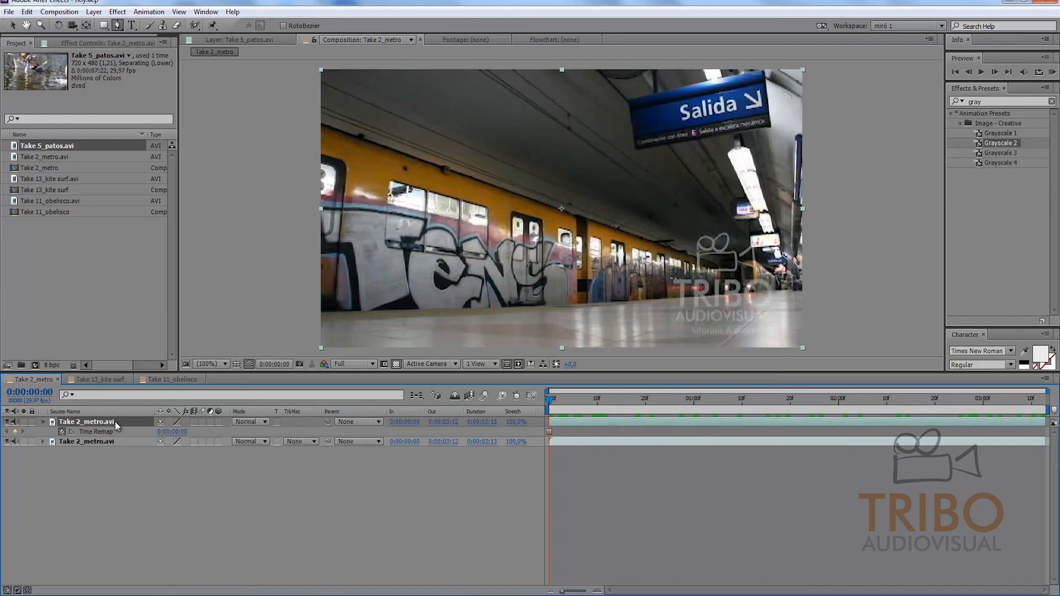
Step: Rename the frozen layer "metro parado" and collapse its Time Remap property
key("Return")
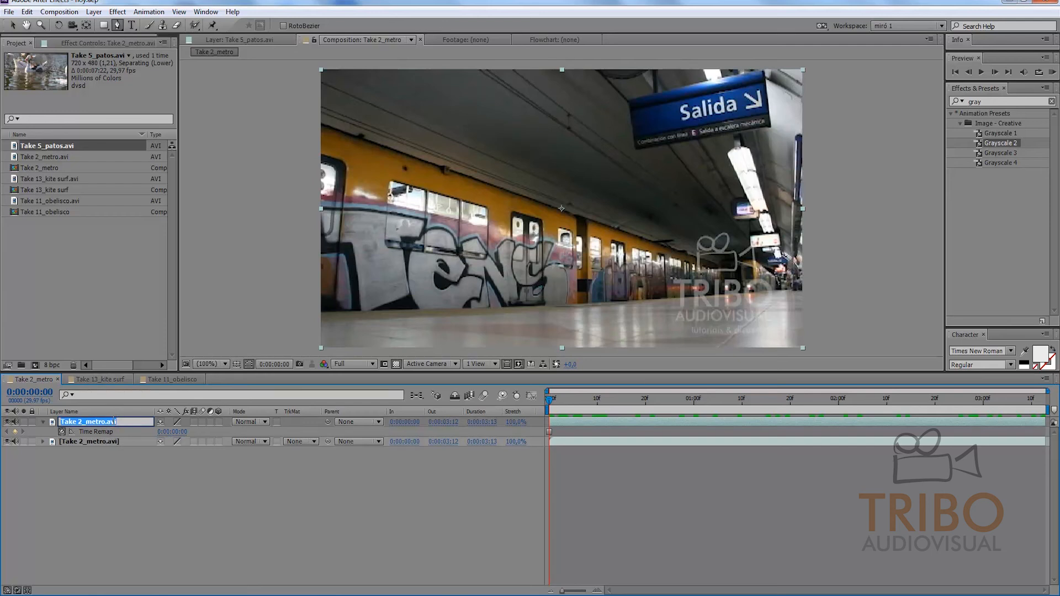
type("metro parado")
key("Return")
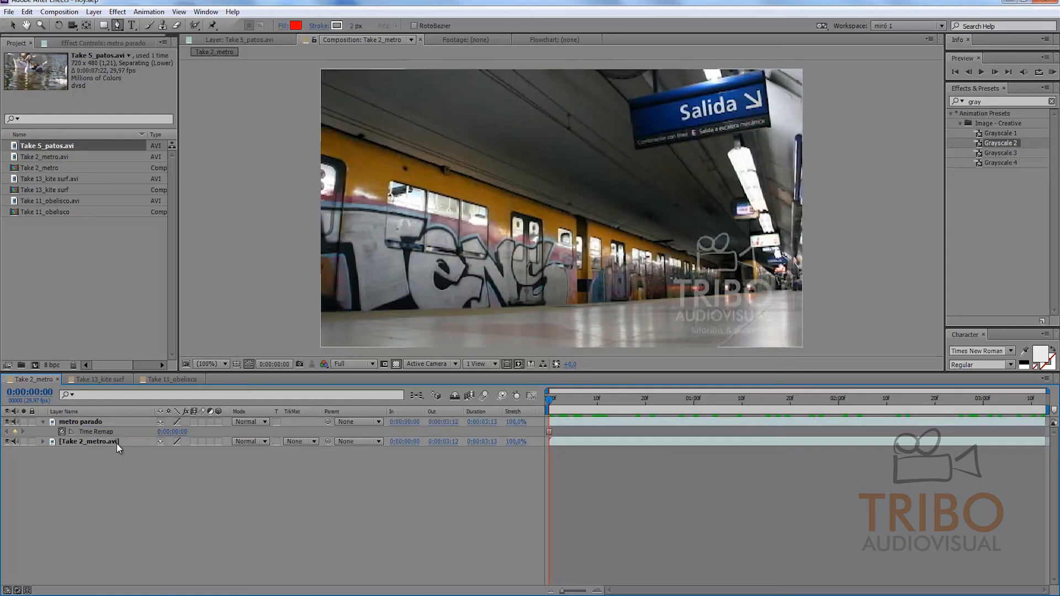
left_click(43, 421)
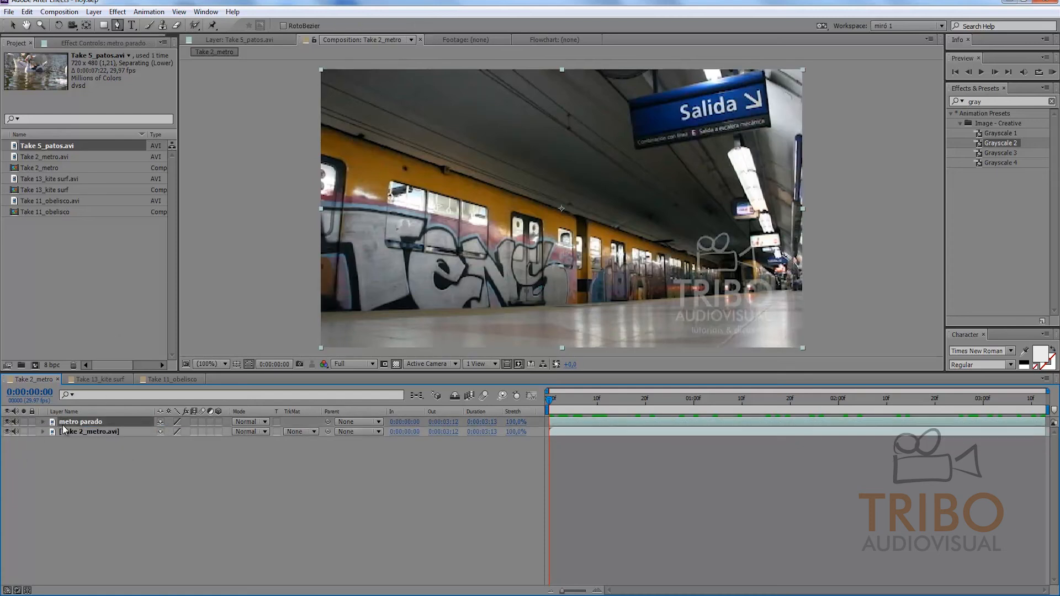
Step: Draw a closed four-point mask with the Pen tool around the graffiti train on the metro parado layer
left_click(118, 25)
left_click(309, 117)
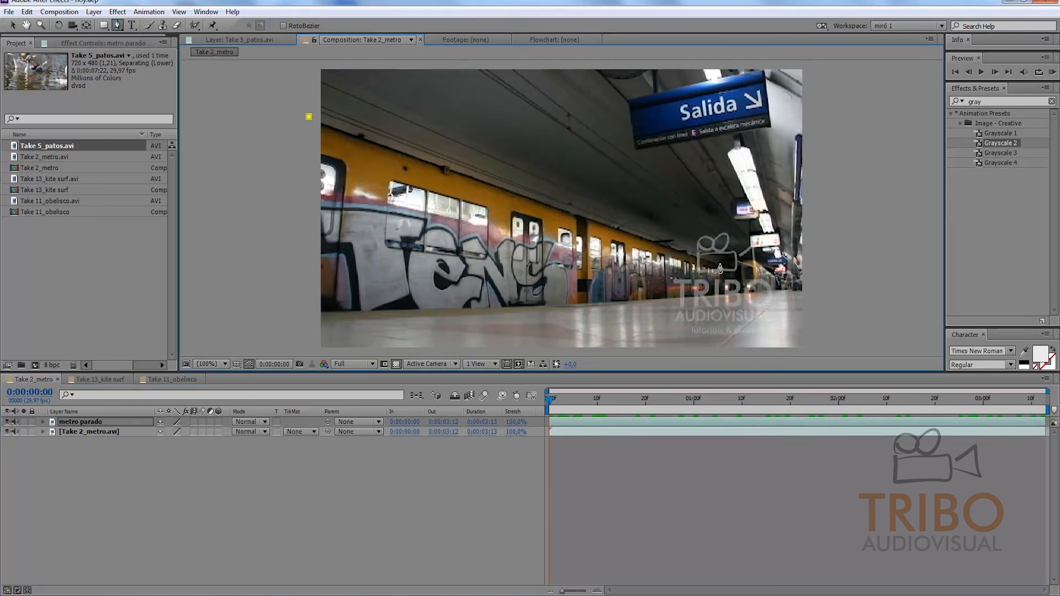
left_click(718, 264)
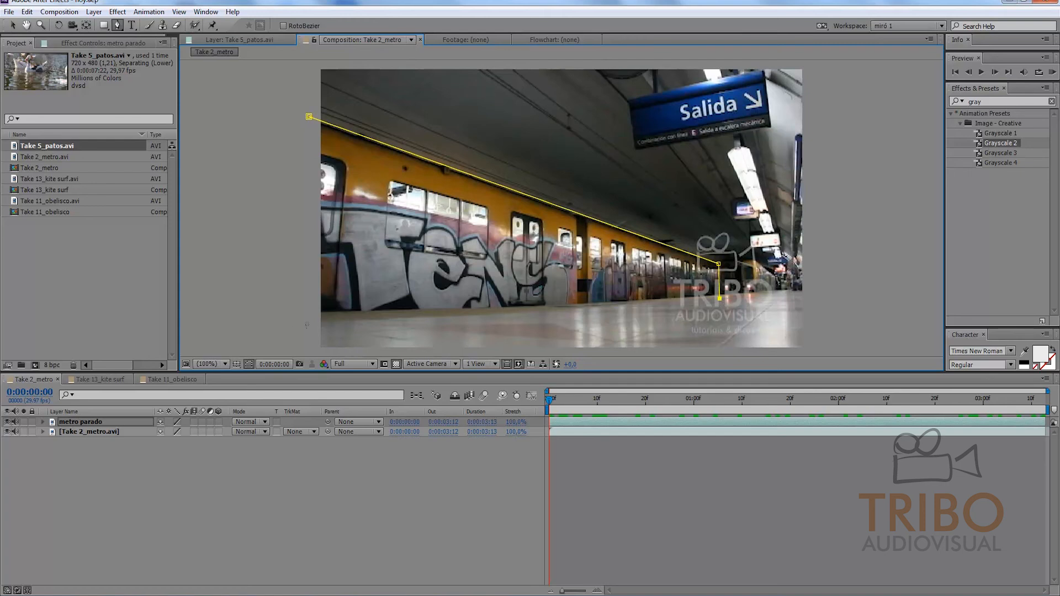
left_click(301, 328)
left_click(308, 116)
Step: Adjust the mask's two upper corner points so its top edge clears the train's roofline, and deselect the layer
left_click(13, 25)
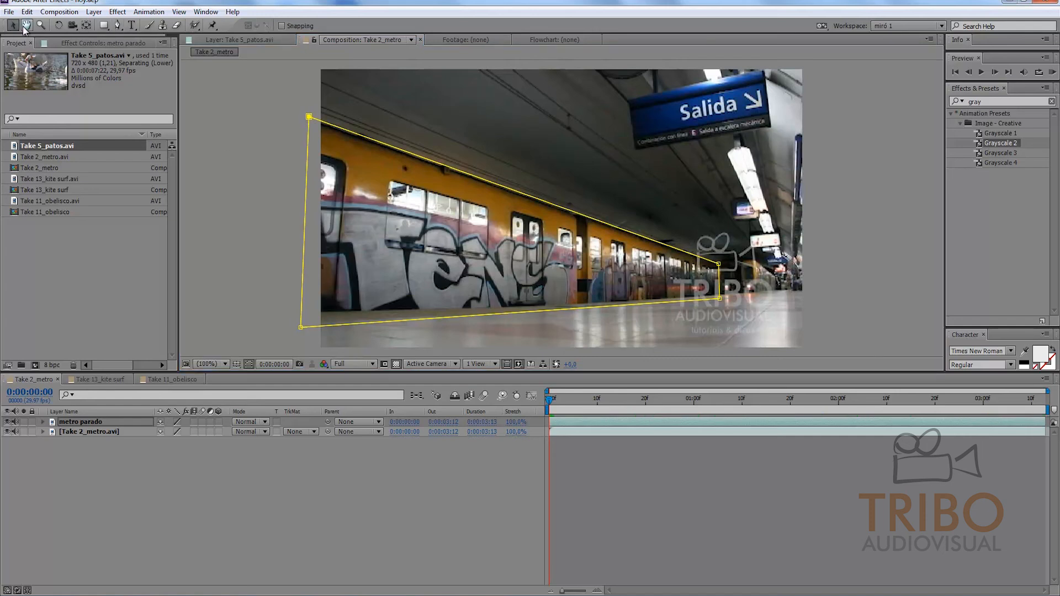
left_click_drag(308, 116, 307, 105)
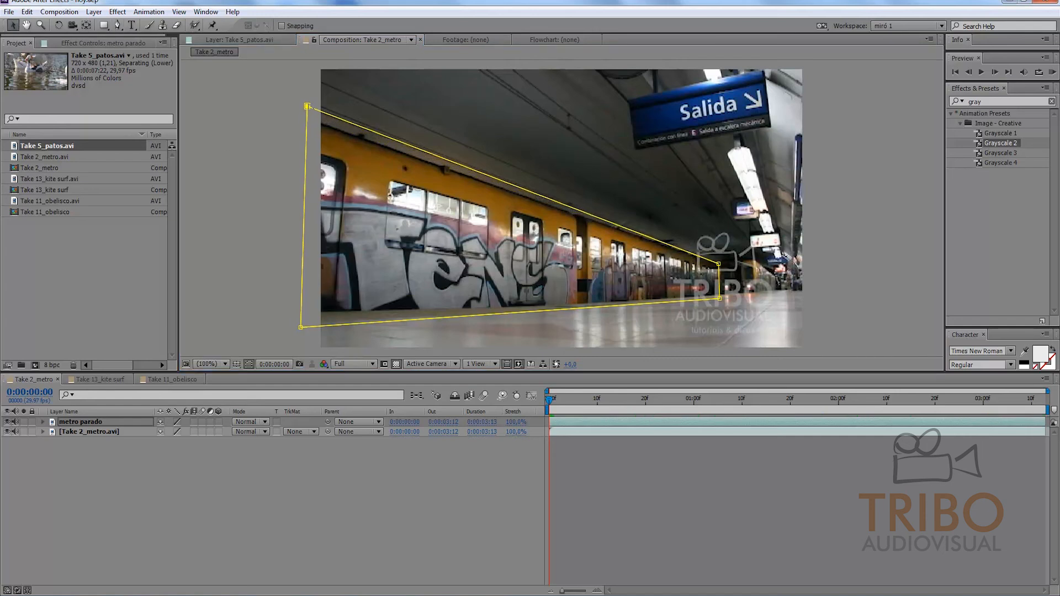
left_click_drag(720, 265, 715, 266)
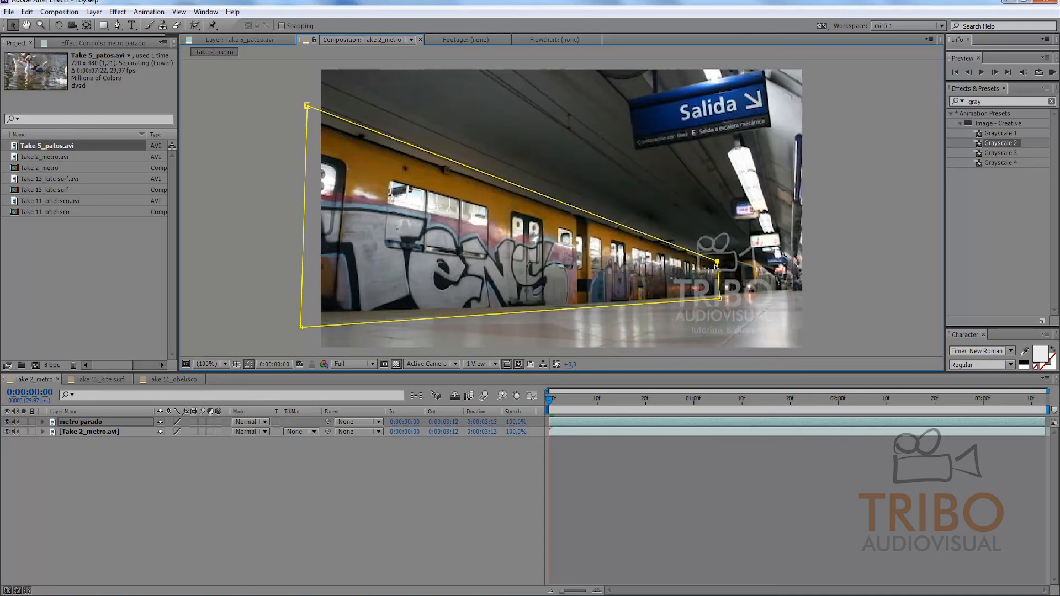
left_click(634, 456)
Step: Check the masked train at the first frame with the Take 2_metro.avi layer hidden, and show that layer again
left_click_drag(551, 399, 340, 390)
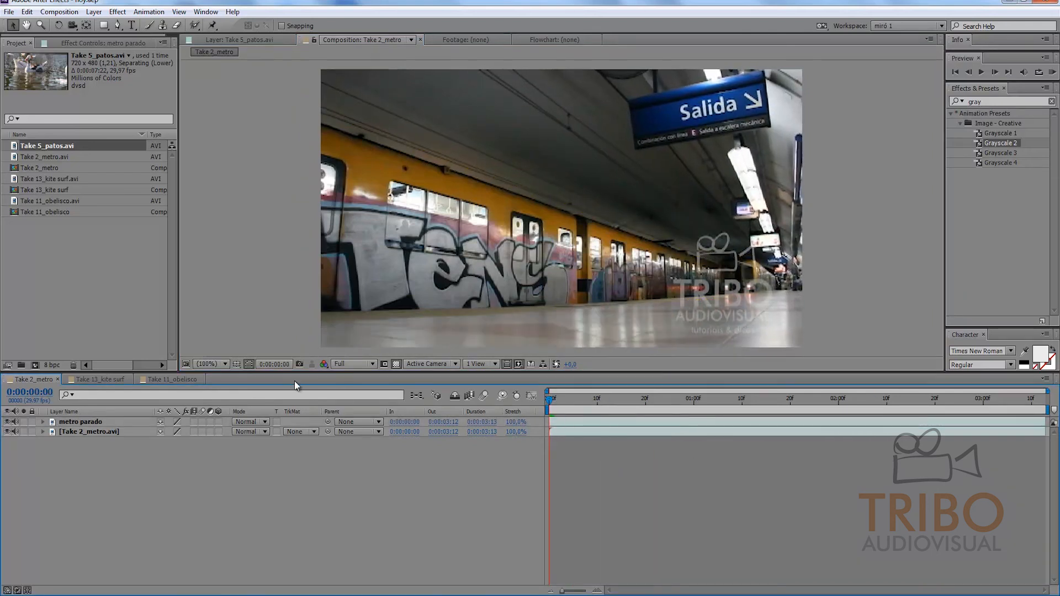
left_click(7, 431)
left_click(577, 399)
left_click_drag(577, 396, 485, 398)
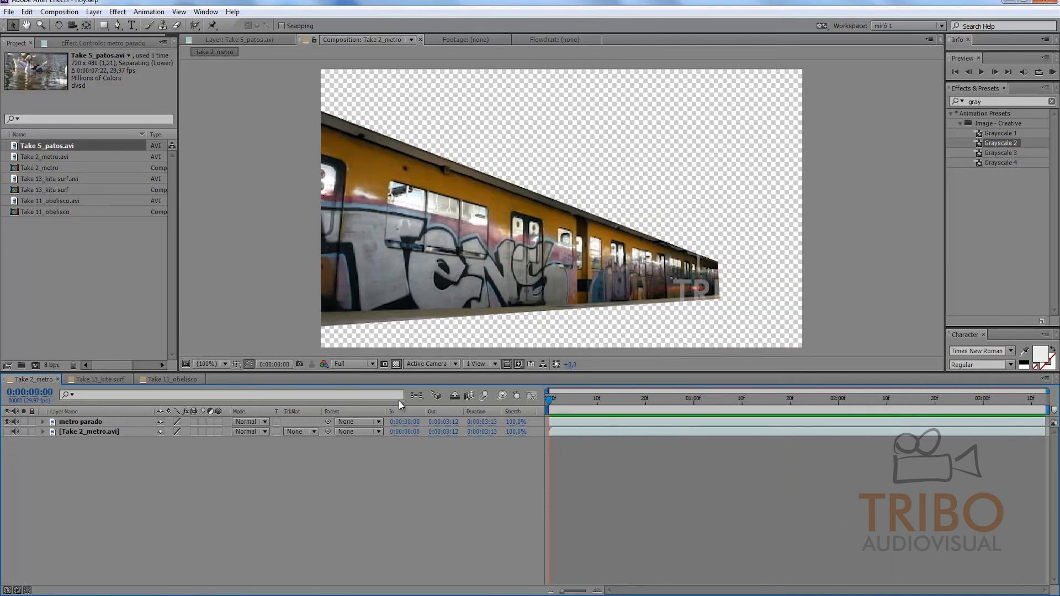
left_click(9, 434)
left_click(7, 431)
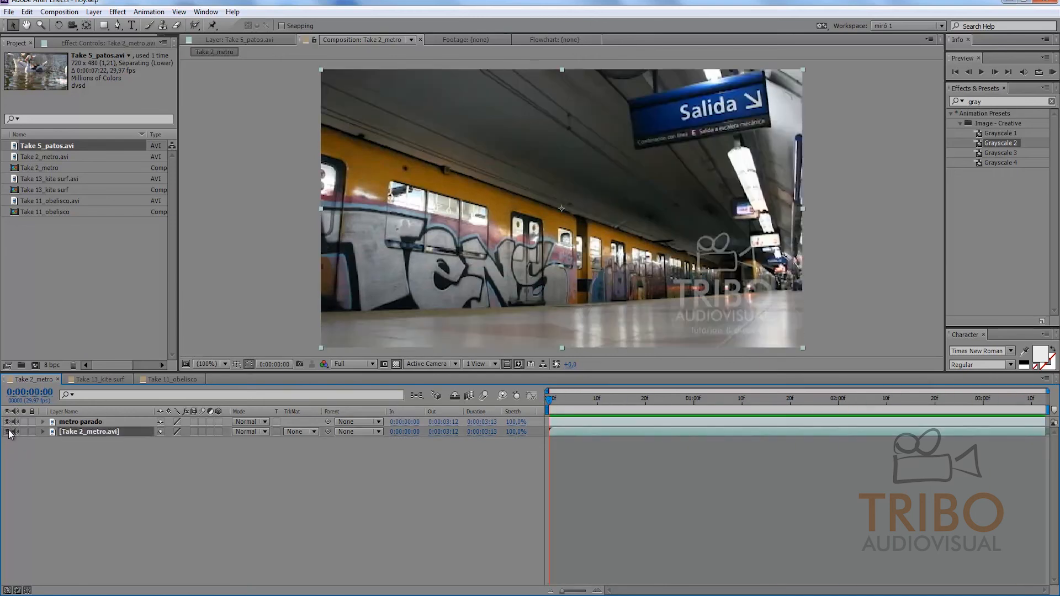
Step: Scrub the combined layers through 0:00:02:05 and back to 0:00:01:08, checking the second train against the metro parado mask
left_click_drag(595, 407, 831, 384)
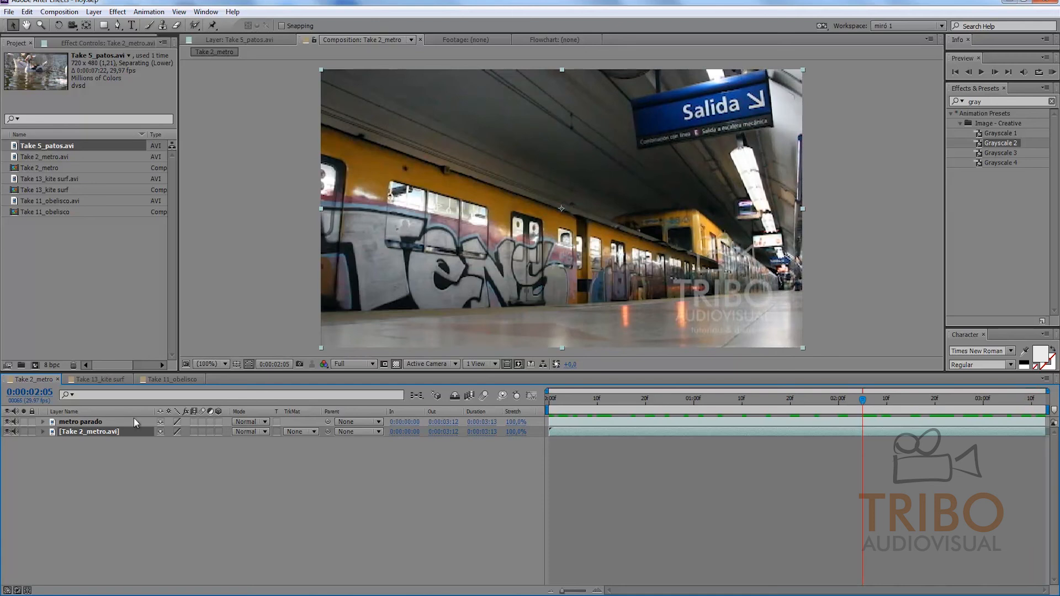
left_click(95, 421)
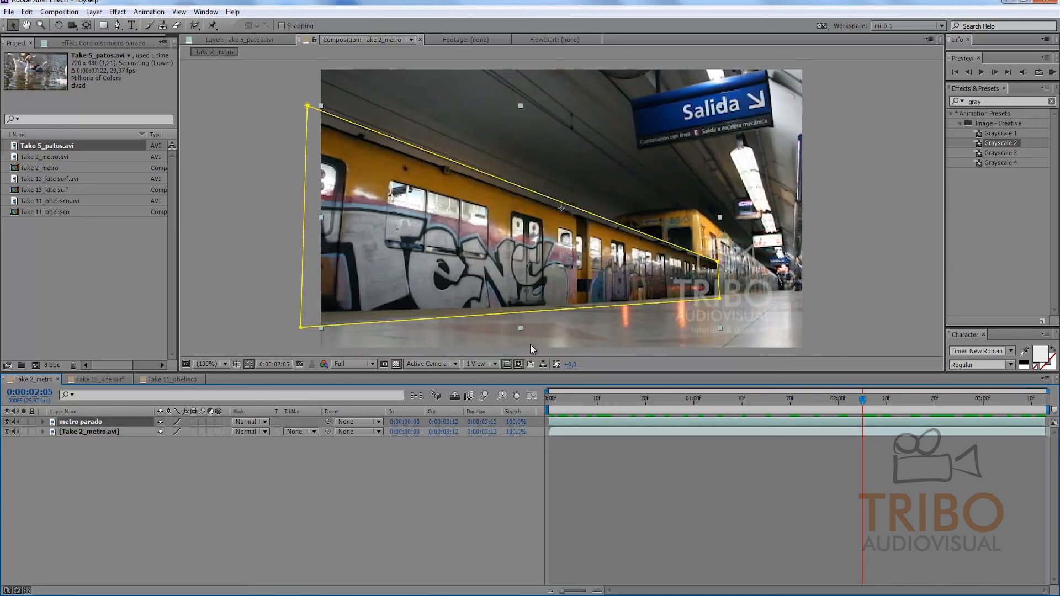
left_click_drag(875, 407, 732, 403)
left_click(731, 490)
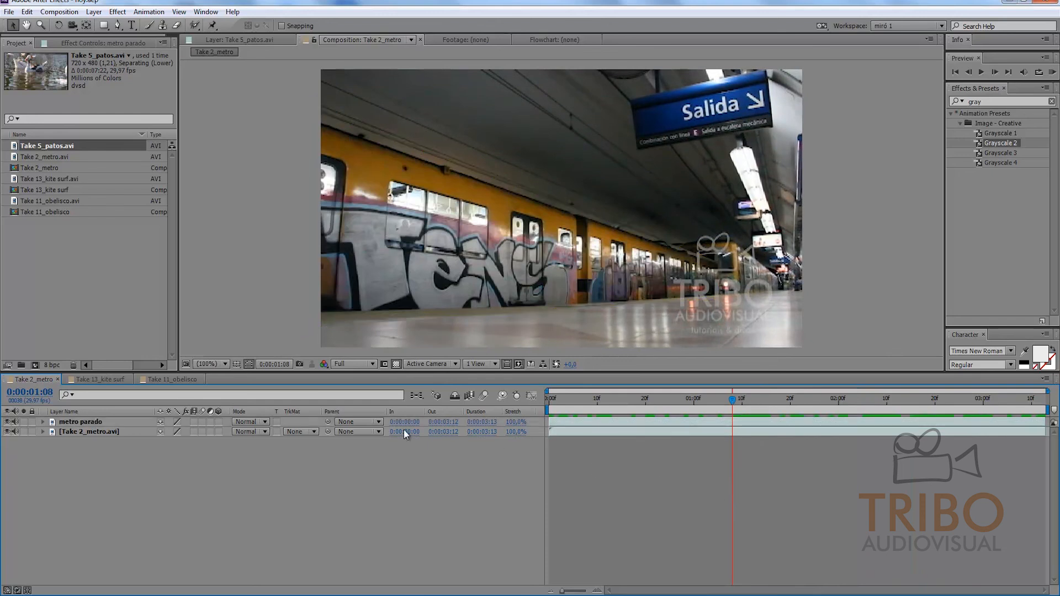
Step: Try the metro parado layer below Take 2_metro.avi, return to the first frame, and restore metro parado on top
left_click_drag(83, 422, 78, 446)
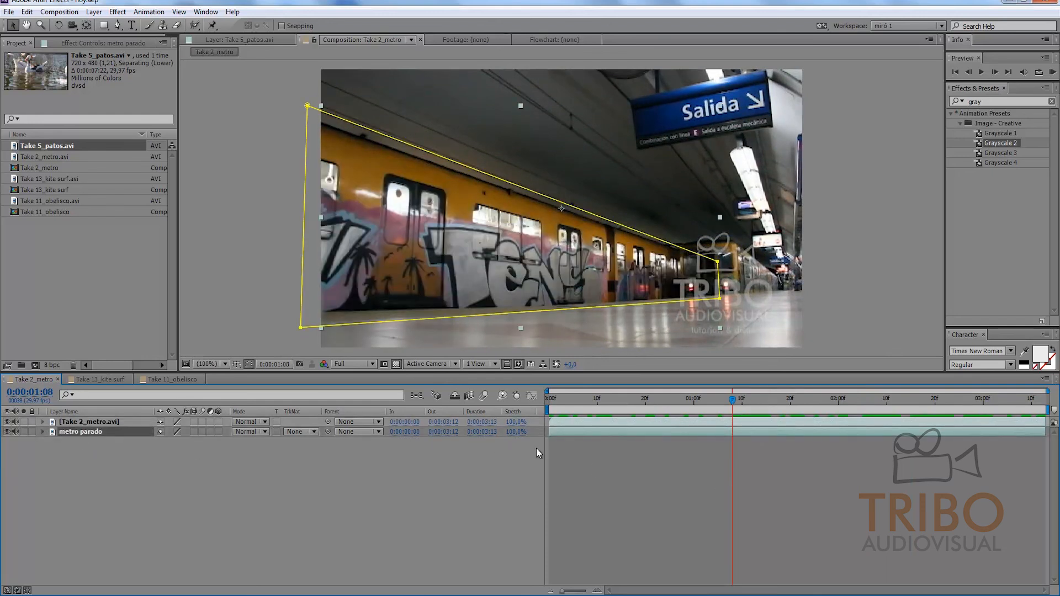
left_click(615, 465)
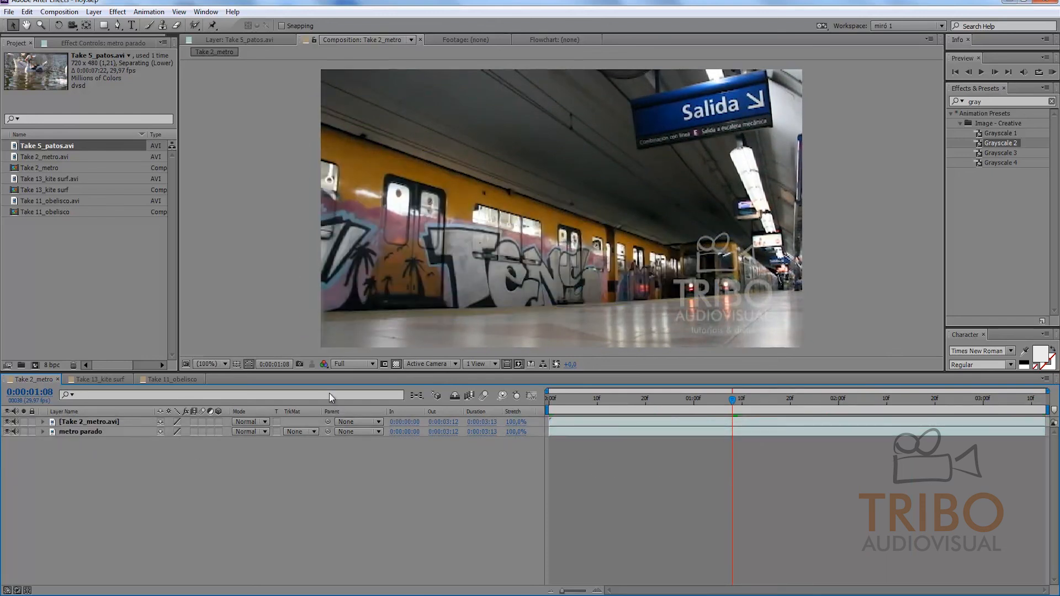
left_click(550, 400)
left_click_drag(547, 401, 523, 406)
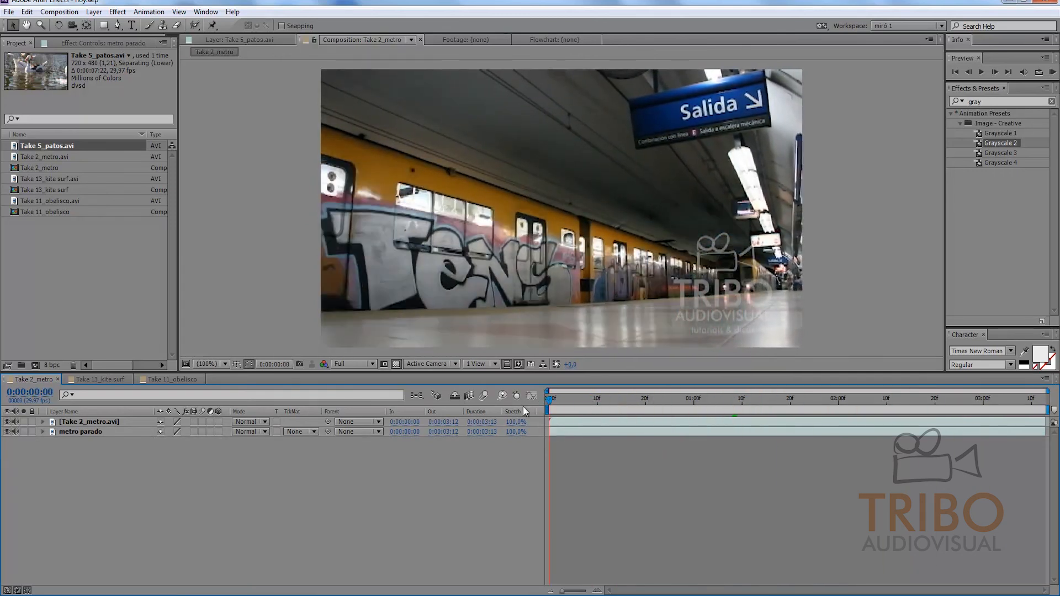
left_click_drag(95, 421, 91, 444)
left_click(96, 422)
left_click(619, 479)
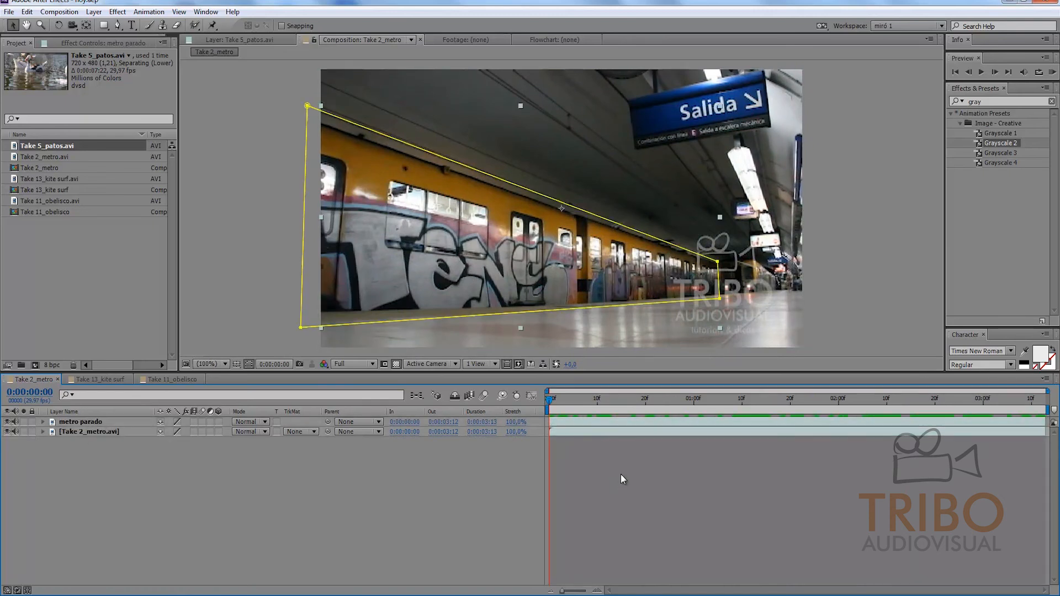
Step: Scrub the combined layers to 0:00:02:12, where the second train is in view, and hide the metro parado layer
left_click_drag(571, 399, 603, 386)
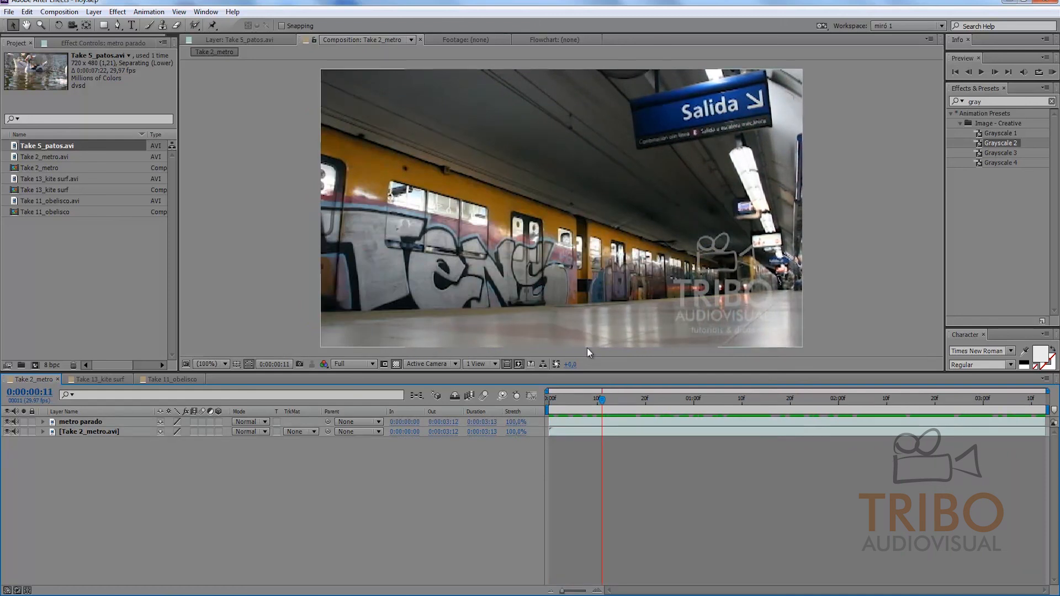
left_click_drag(597, 400, 901, 454)
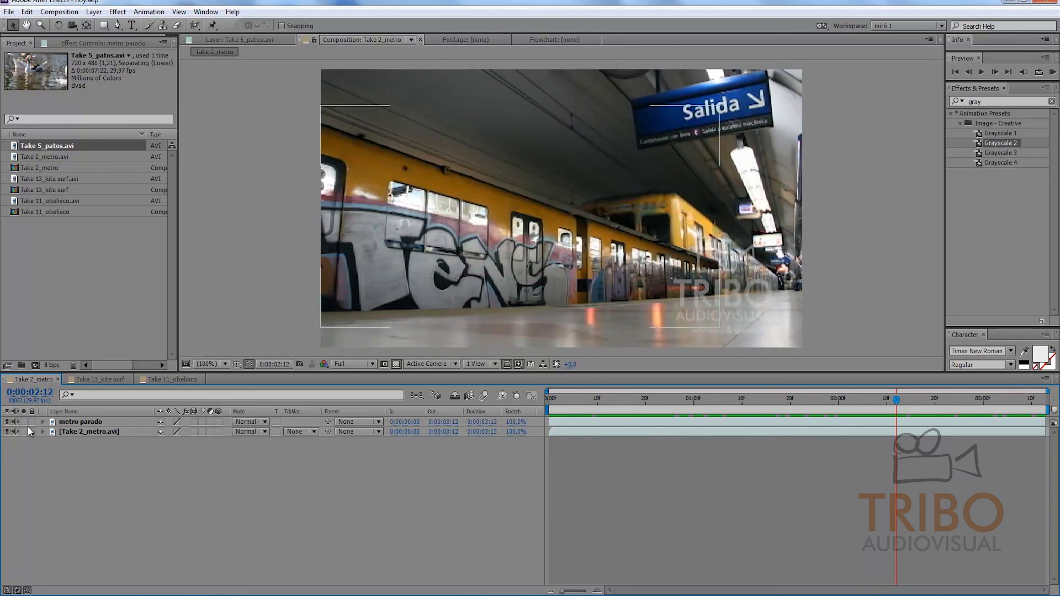
left_click(7, 422)
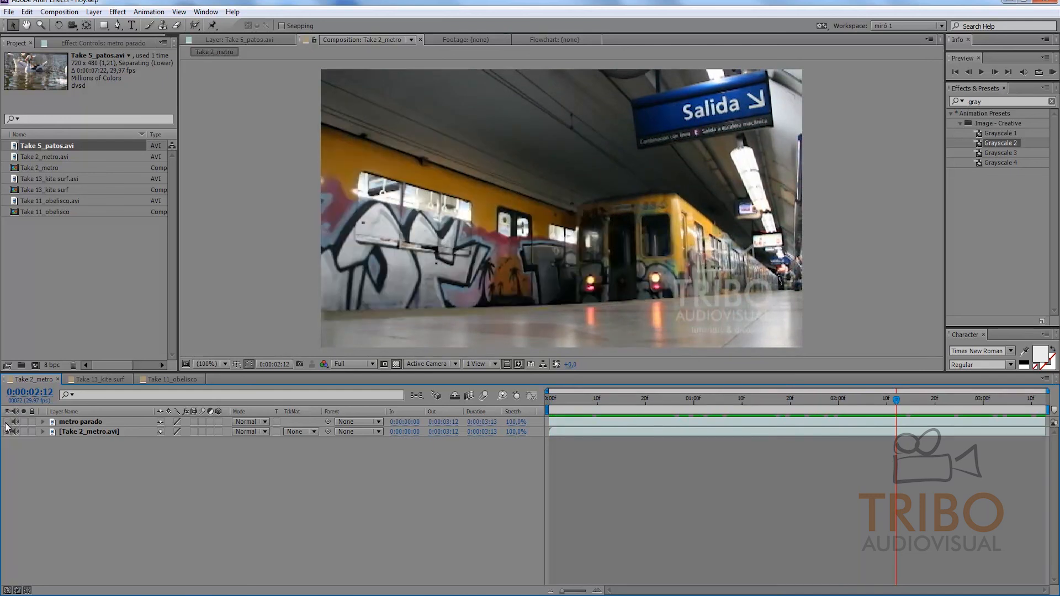
Step: Draw a closed Pen tool mask on the metro parado layer around the second train, following its roofline, front edge and base
left_click(96, 421)
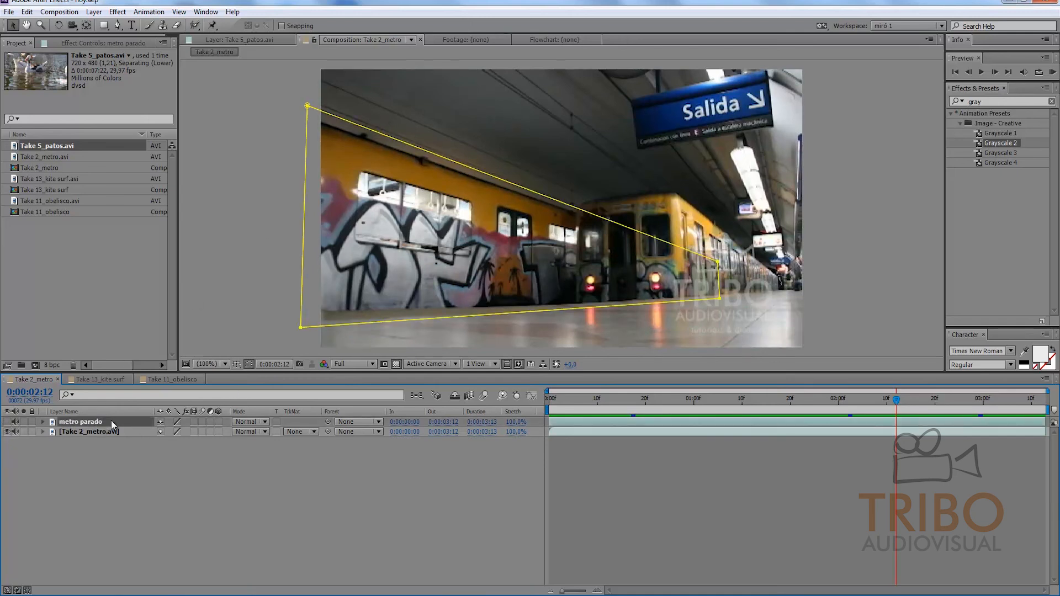
left_click(118, 25)
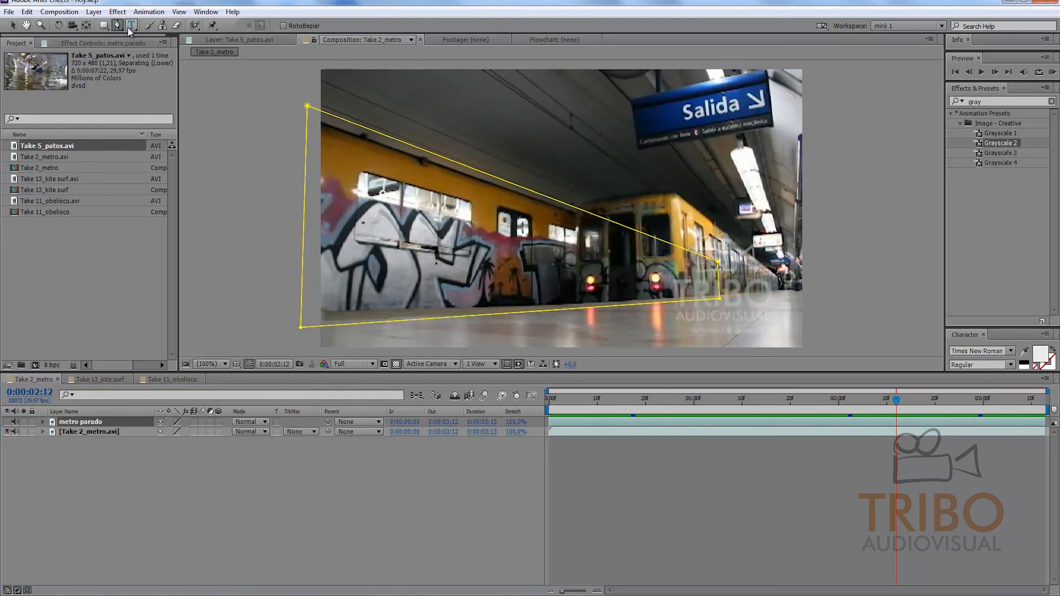
left_click(781, 277)
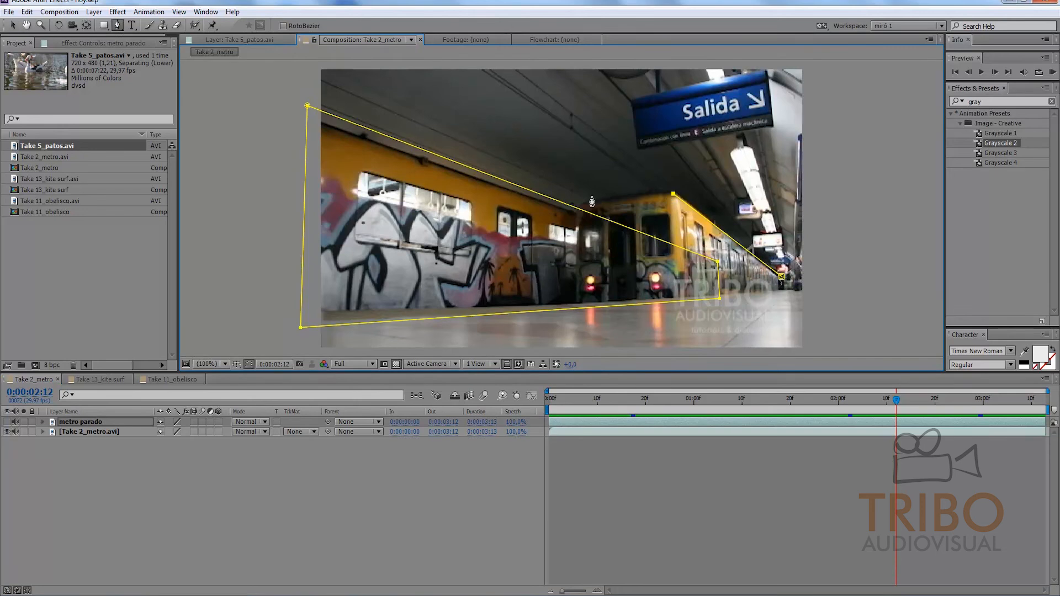
left_click_drag(585, 206, 576, 232)
left_click(579, 312)
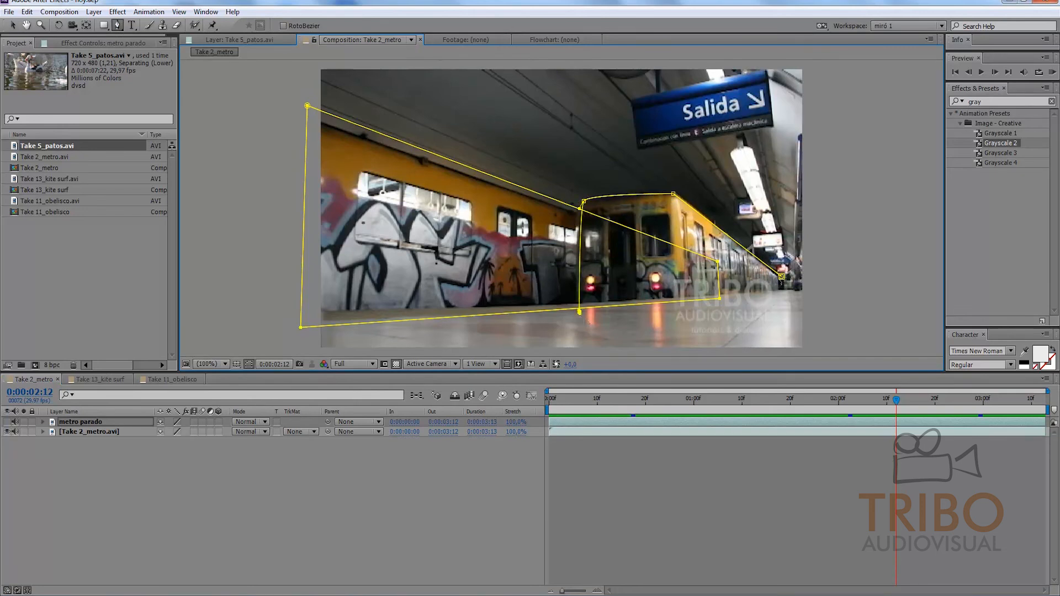
left_click(692, 313)
left_click(775, 290)
left_click(781, 278)
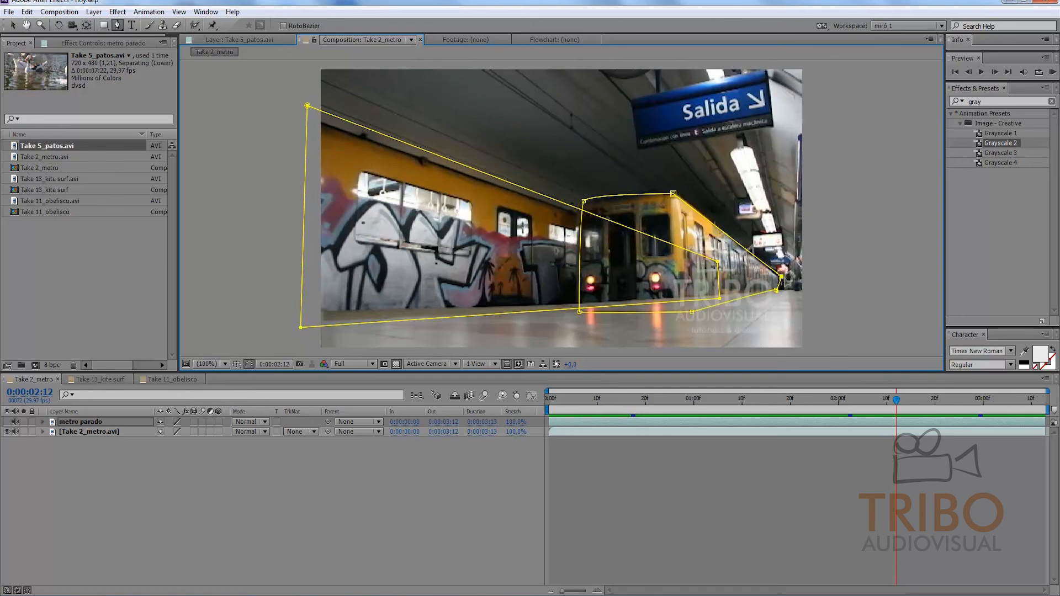
left_click(11, 25)
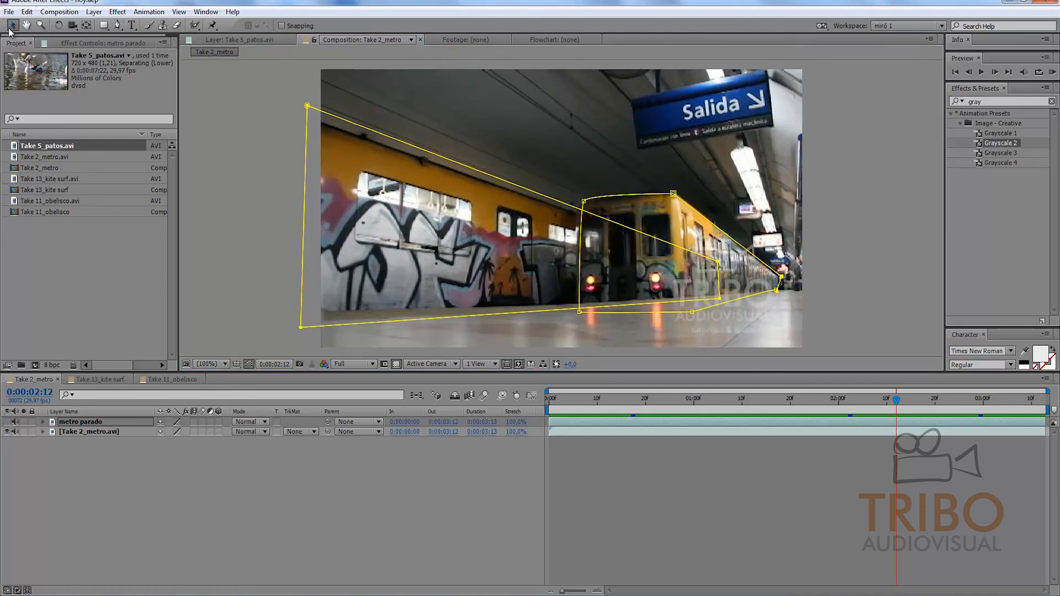
Step: Show the metro parado layer again and set Mask 2's mode to Subtract
left_click(7, 431)
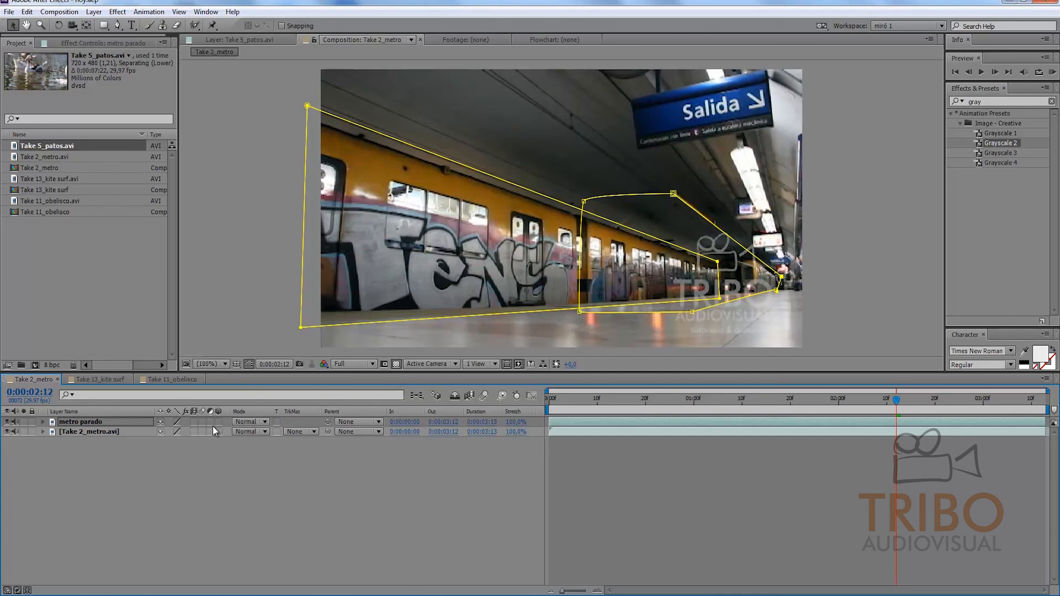
key("m")
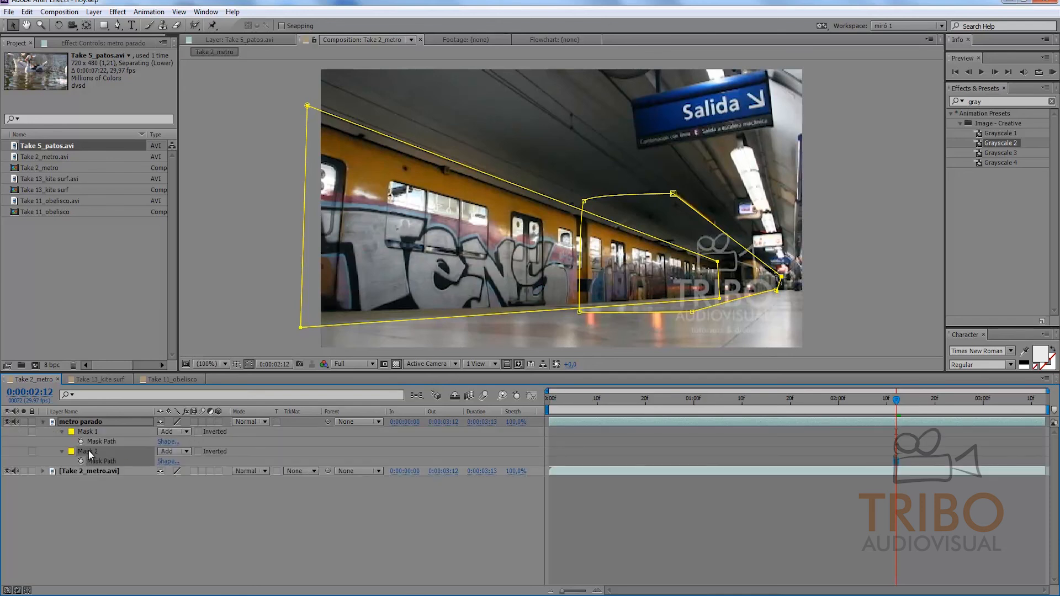
left_click(184, 451)
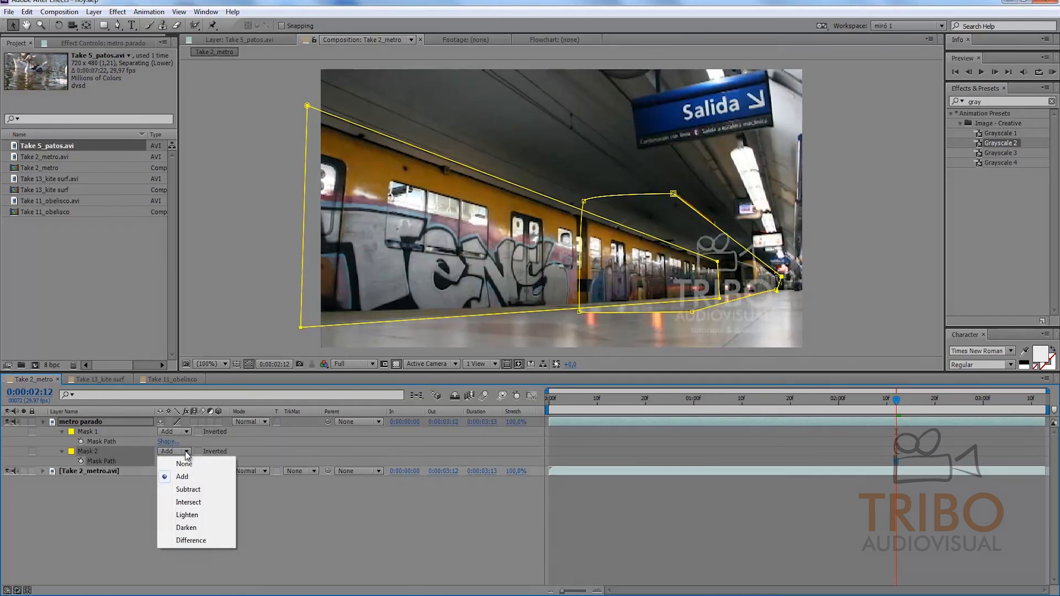
left_click(192, 492)
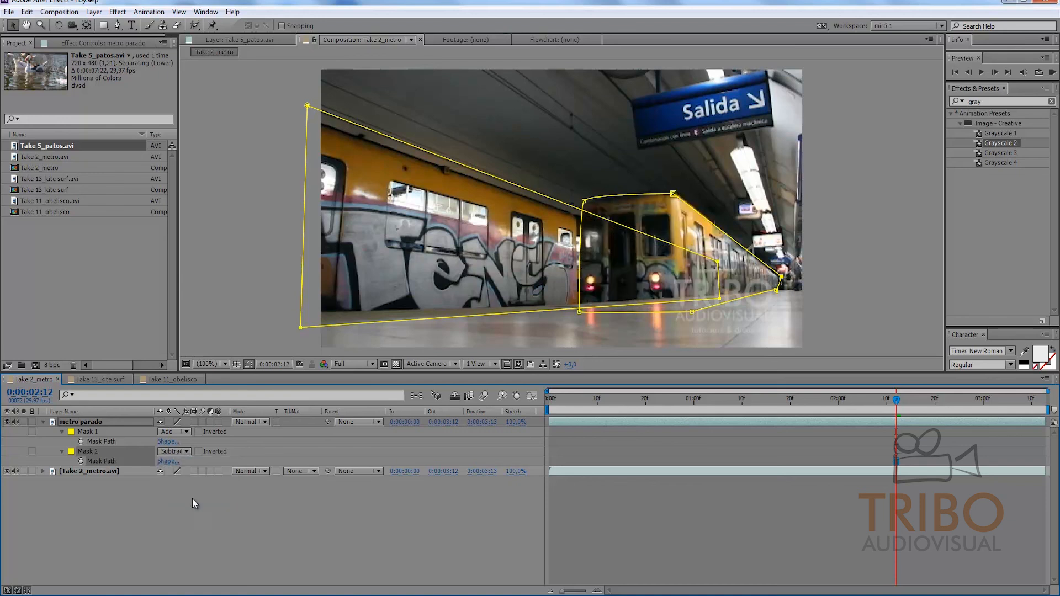
Step: Enable Mask Path keyframing for Mask 2 and Mask 1 at 0:00:02:12
left_click(81, 461)
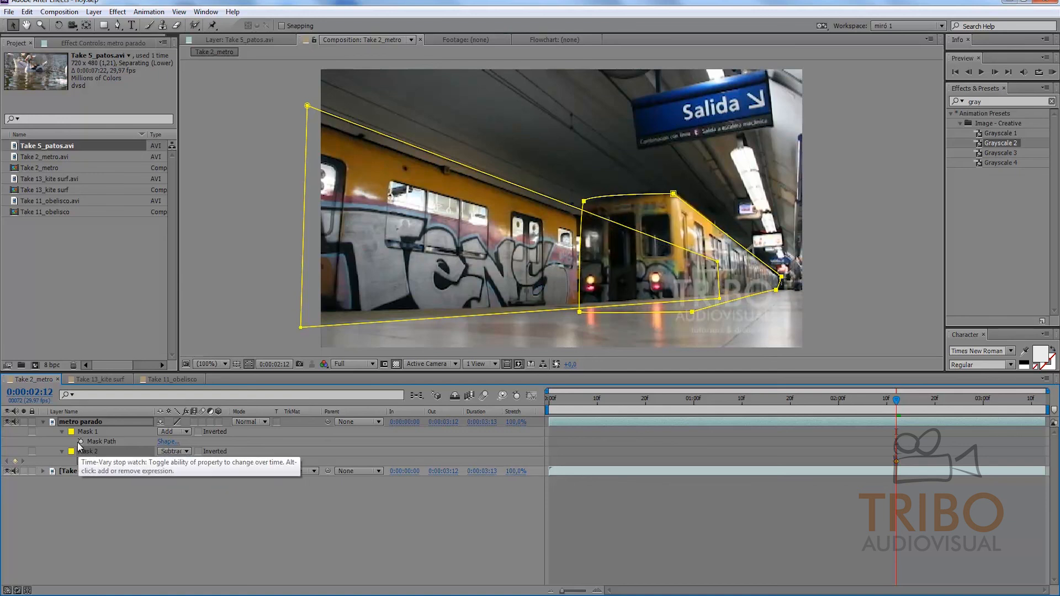
left_click(80, 442)
mouse_move(896, 399)
left_mouse_down()
mouse_move(967, 406)
mouse_move(940, 415)
mouse_move(896, 405)
left_mouse_up()
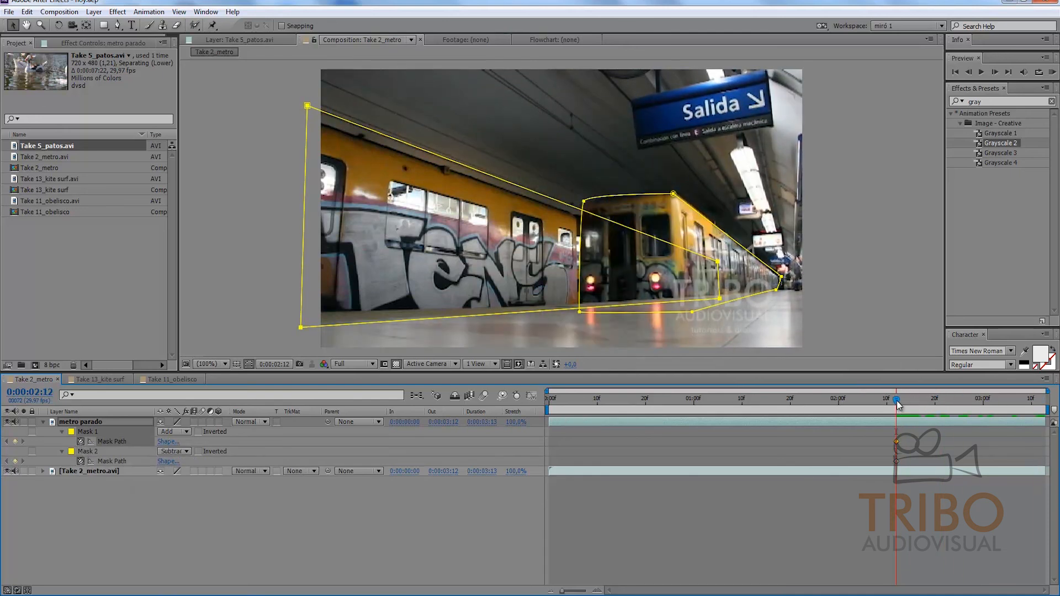
Step: Enlarge Mask 2 at 0:00:02:25 so its upper-left corner covers the approaching train's front, and return to the Take 2_metro composition view
key("Home")
left_click_drag(566, 396, 1041, 409)
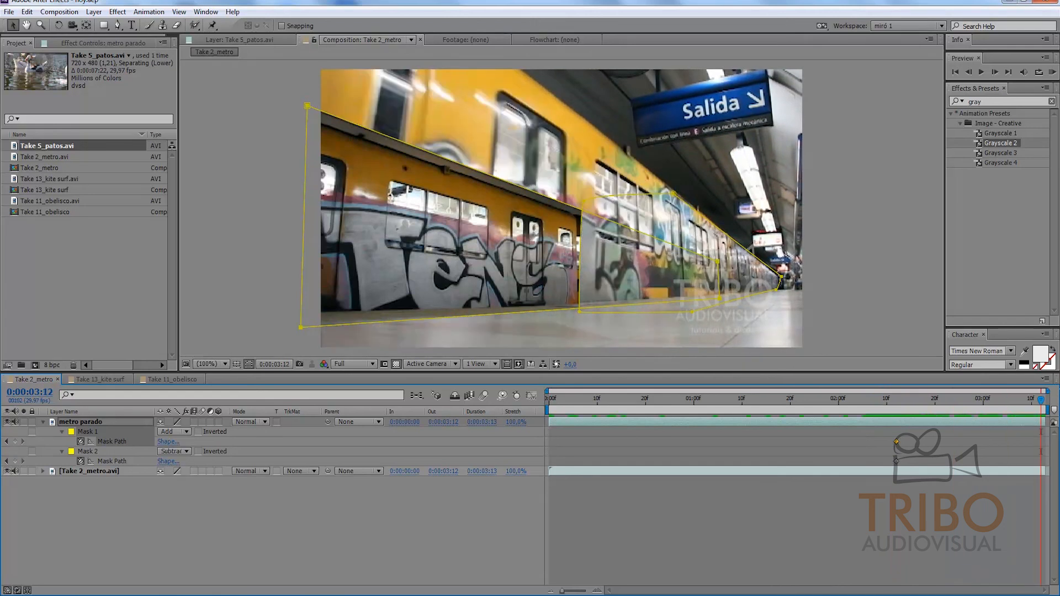
left_click(959, 405)
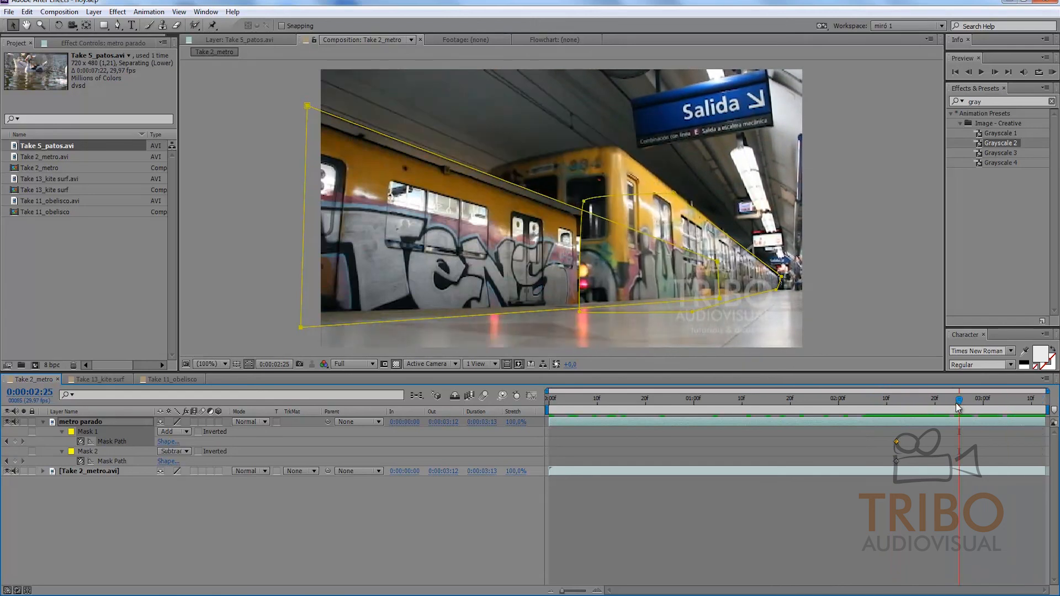
double_click(596, 197)
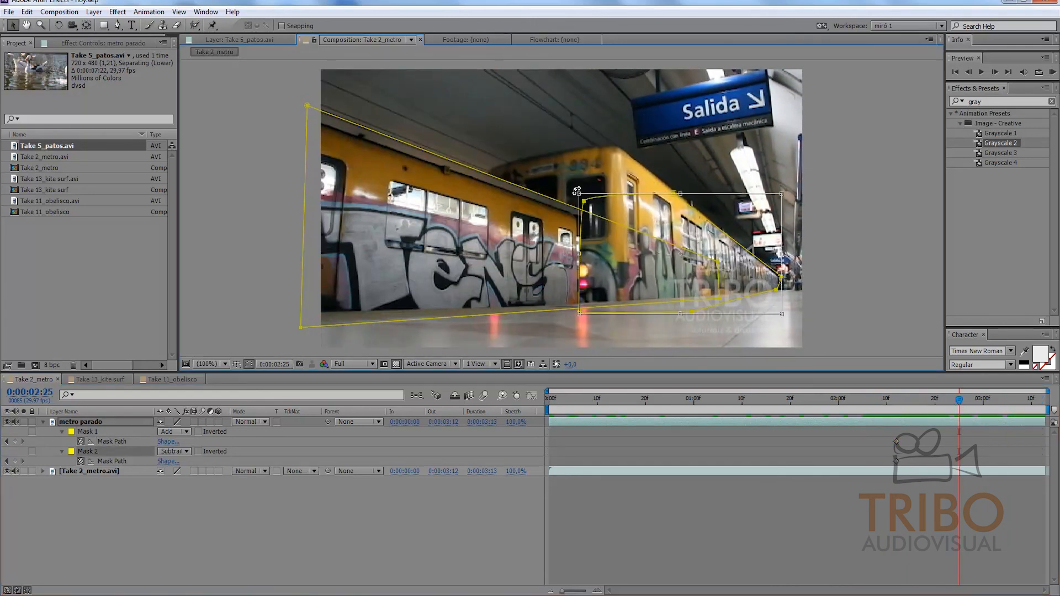
left_click_drag(577, 191, 483, 142)
double_click(485, 140)
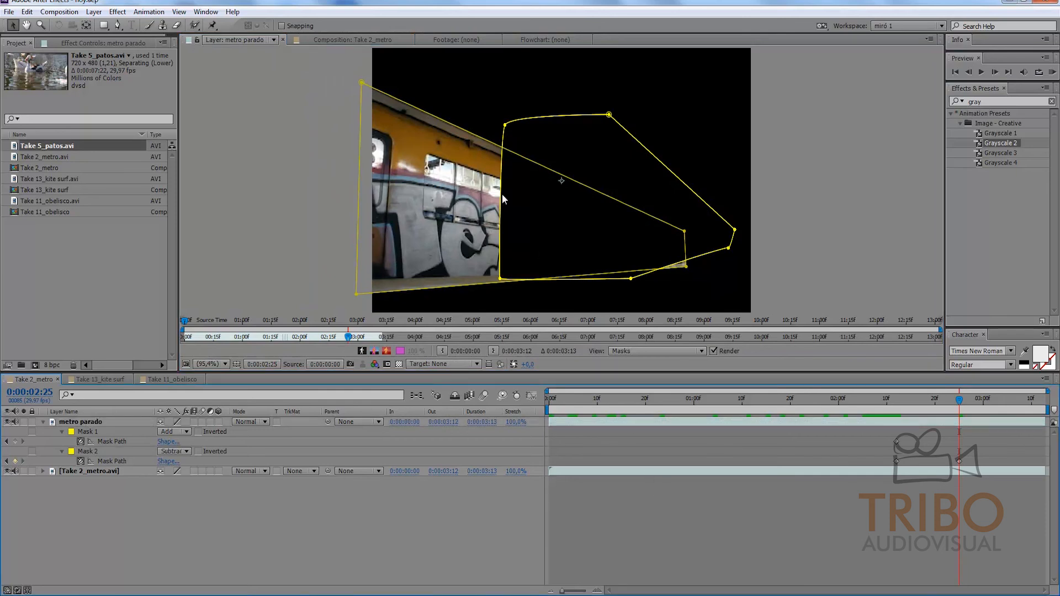
left_click(358, 39)
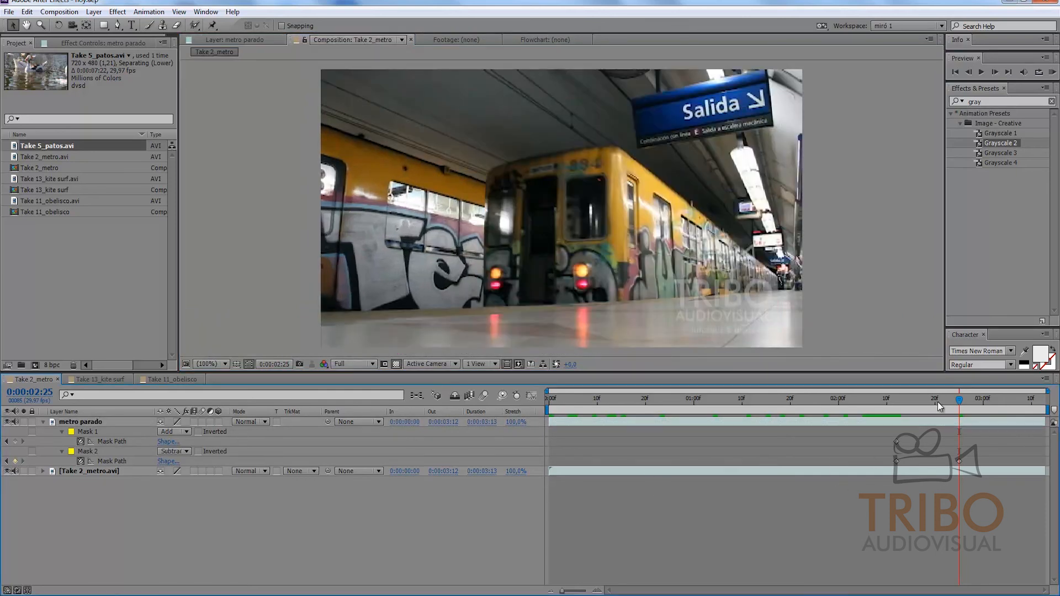
Step: Enlarge Mask 2 at 0:00:03:12 until it extends past the frame's upper-left corner and uncovers the whole passing train
left_click_drag(959, 399, 1047, 403)
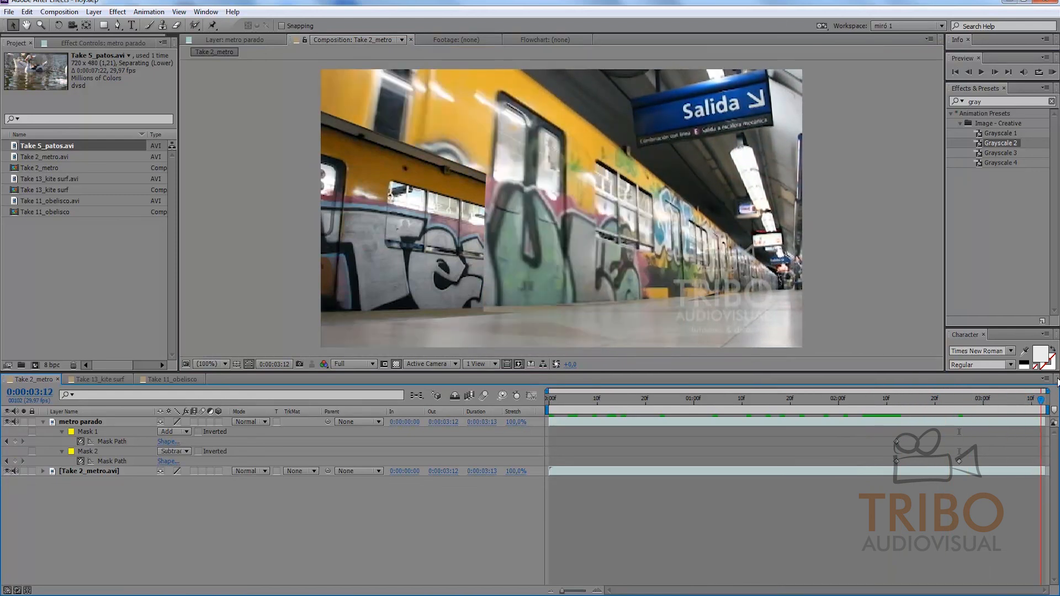
left_click(1008, 423)
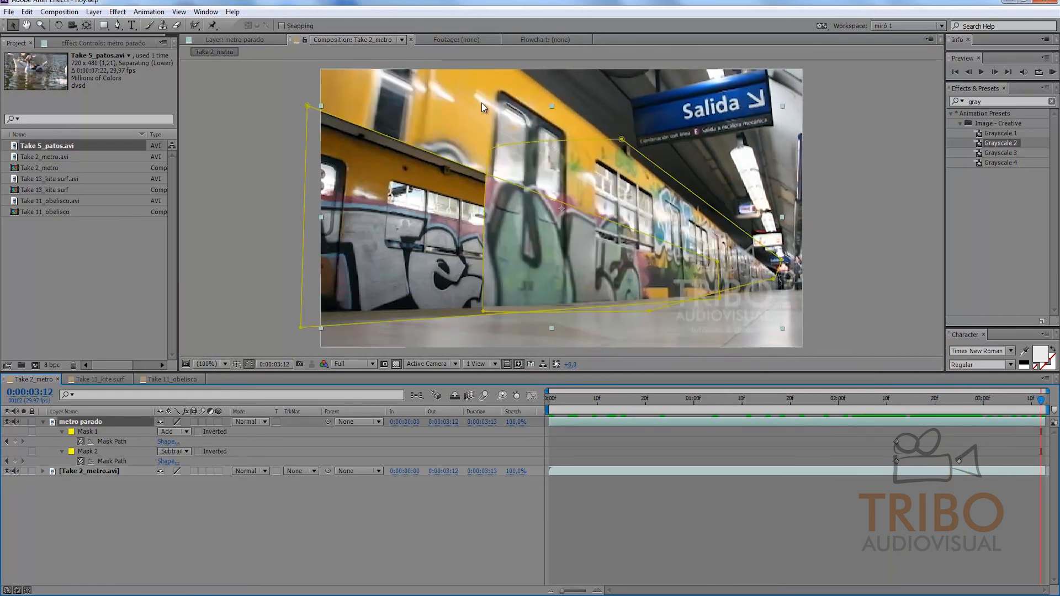
double_click(597, 143)
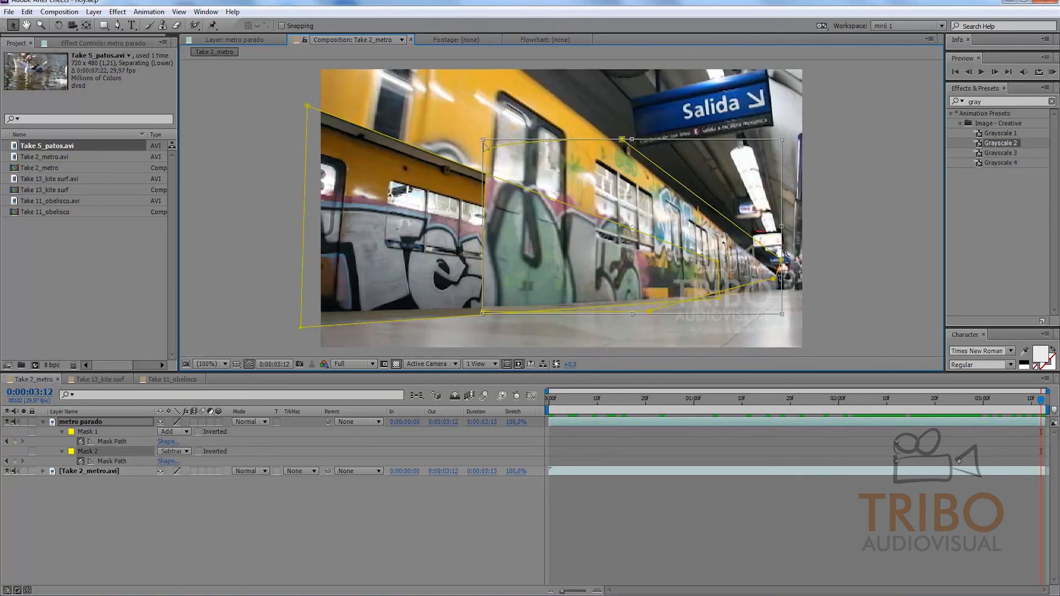
left_click_drag(483, 141, 213, 6)
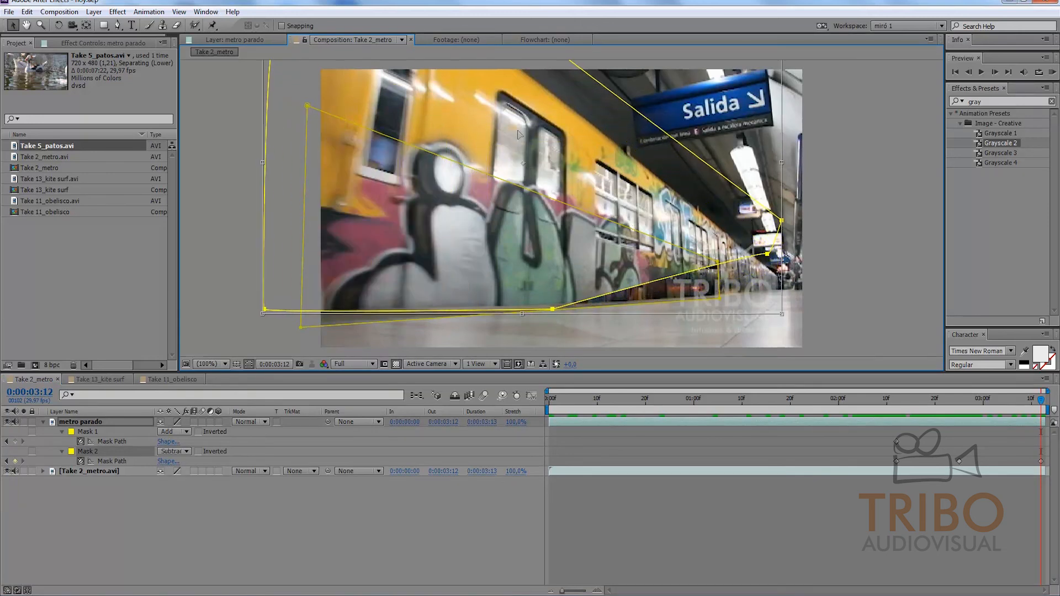
left_click(951, 525)
Step: Shrink Mask 2 towards the tunnel end at the first frame and expand its mask properties
left_click_drag(1040, 406, 541, 421)
left_click(562, 423)
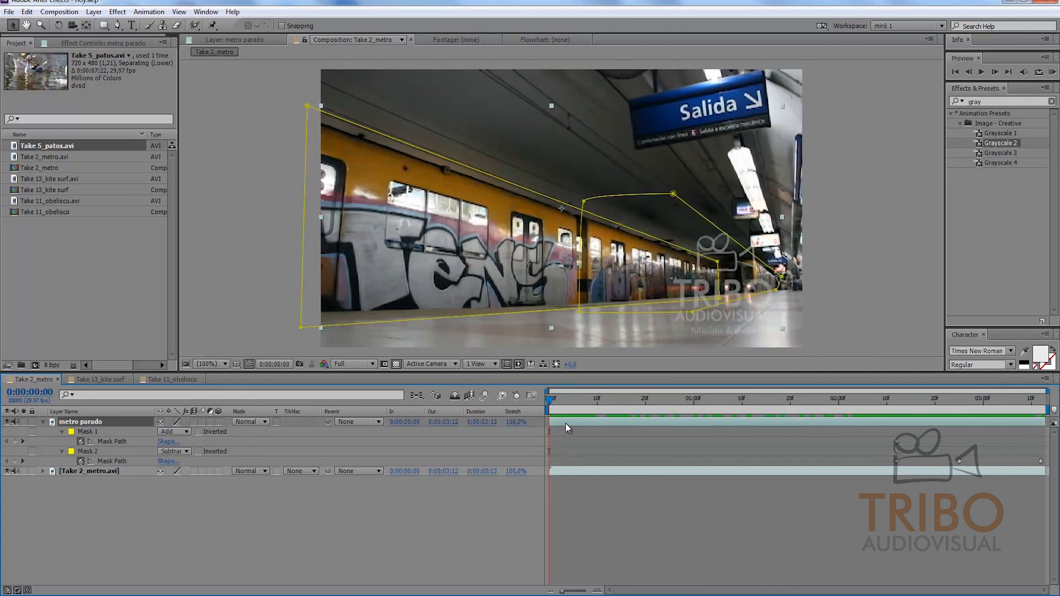
double_click(610, 197)
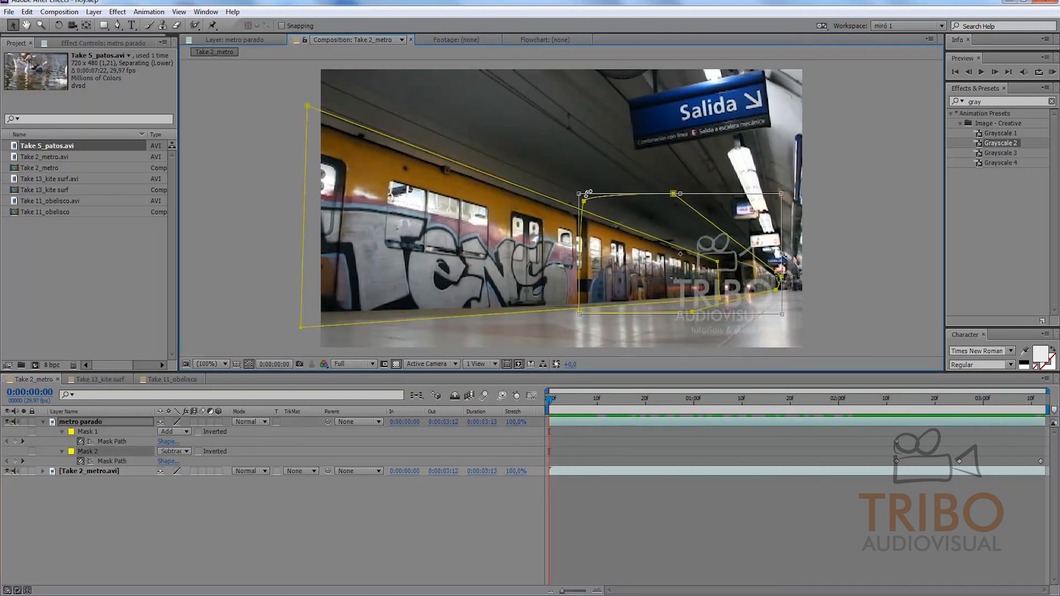
left_click_drag(578, 193, 643, 231)
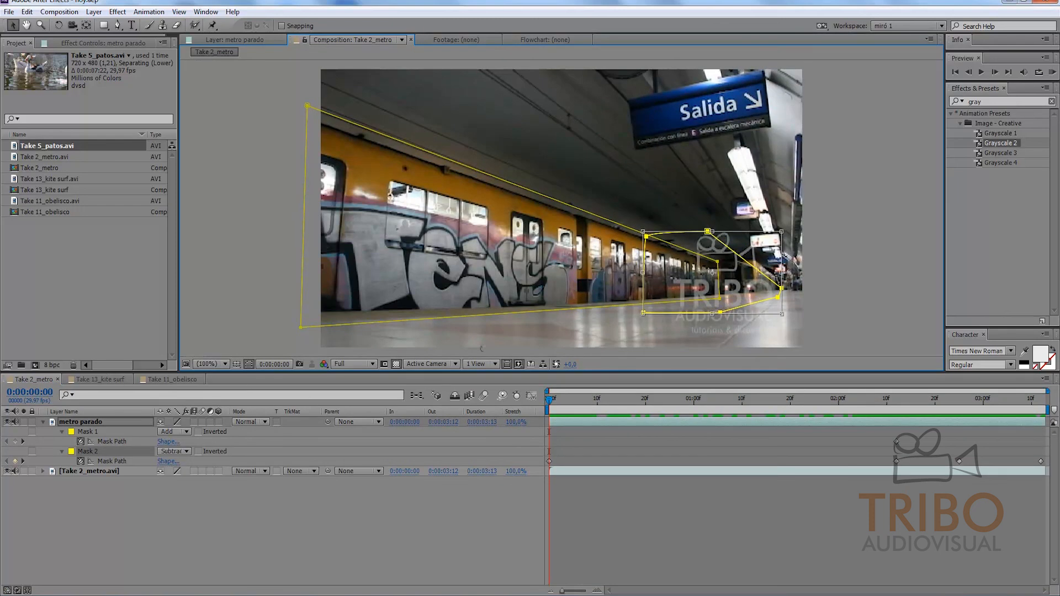
left_click(62, 452)
left_click(62, 451)
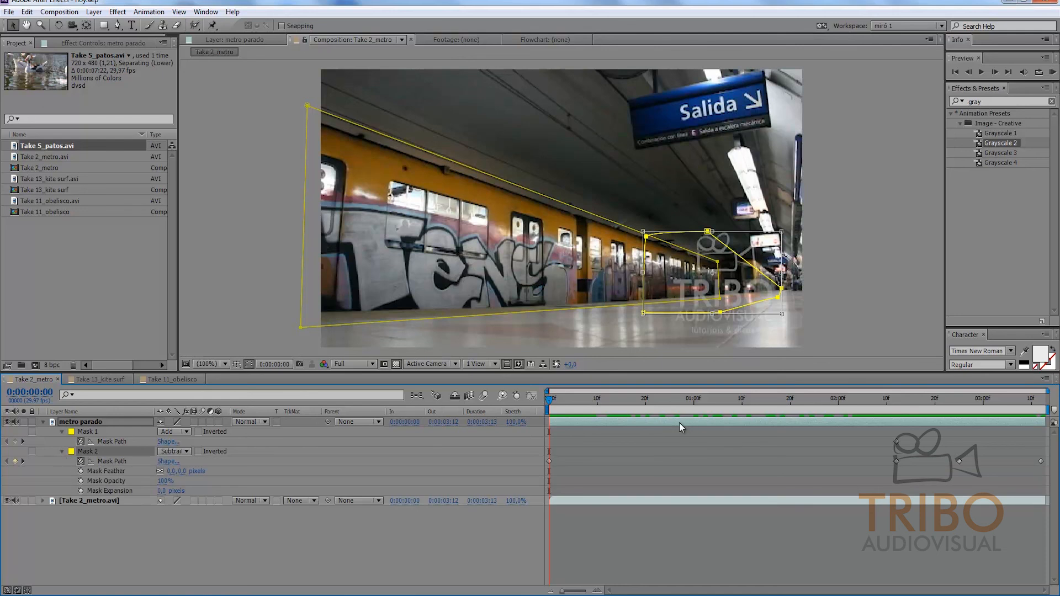
Step: Move Mask 2 down and to the right just before 0:00:01:00, so it clears the parked train
key("k")
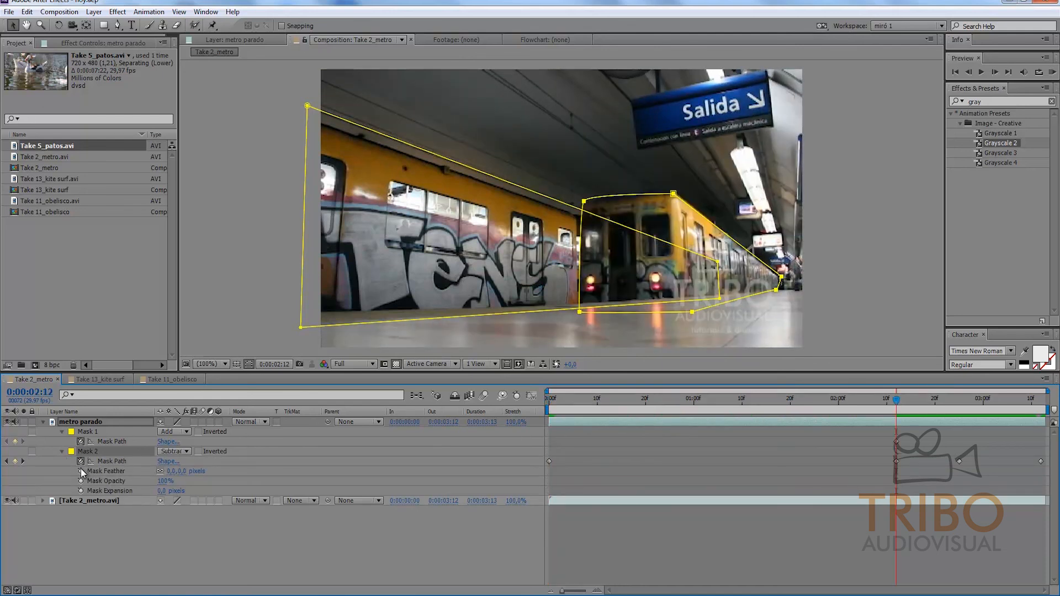
left_click_drag(842, 395, 668, 389)
double_click(671, 220)
left_click_drag(680, 234, 753, 263)
Step: Move Mask 2 down and right off the parked train at the first frame, and deselect the layer
left_click_drag(661, 413, 516, 378)
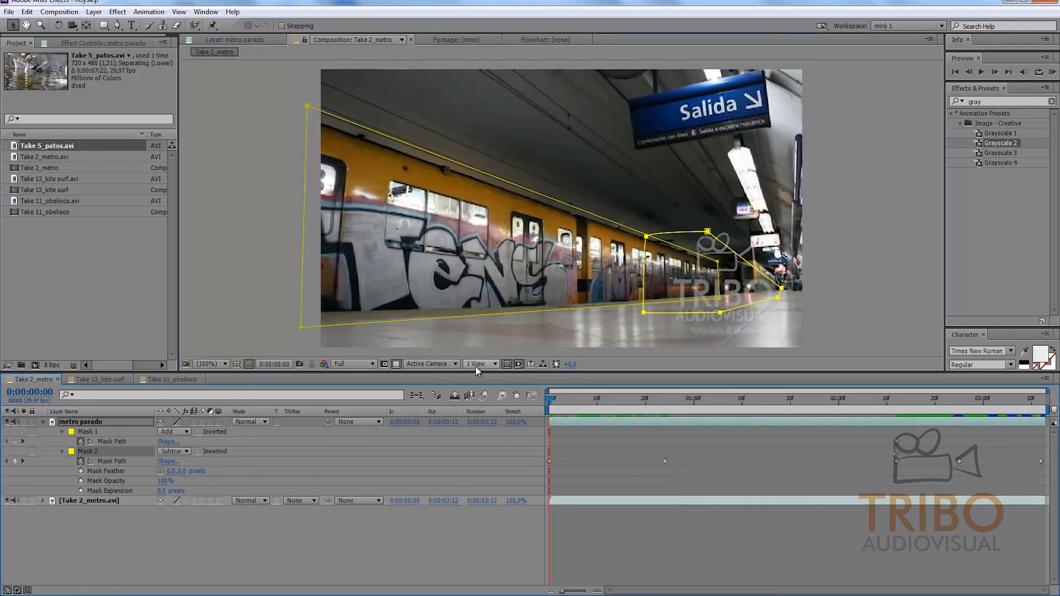
double_click(692, 237)
left_click_drag(700, 247, 773, 276)
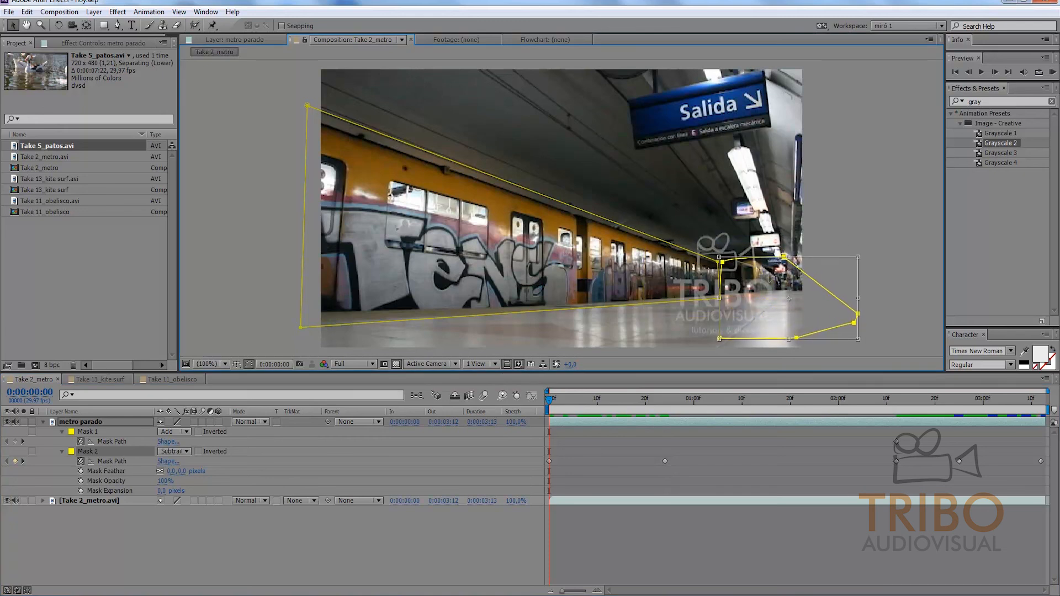
left_click(644, 522)
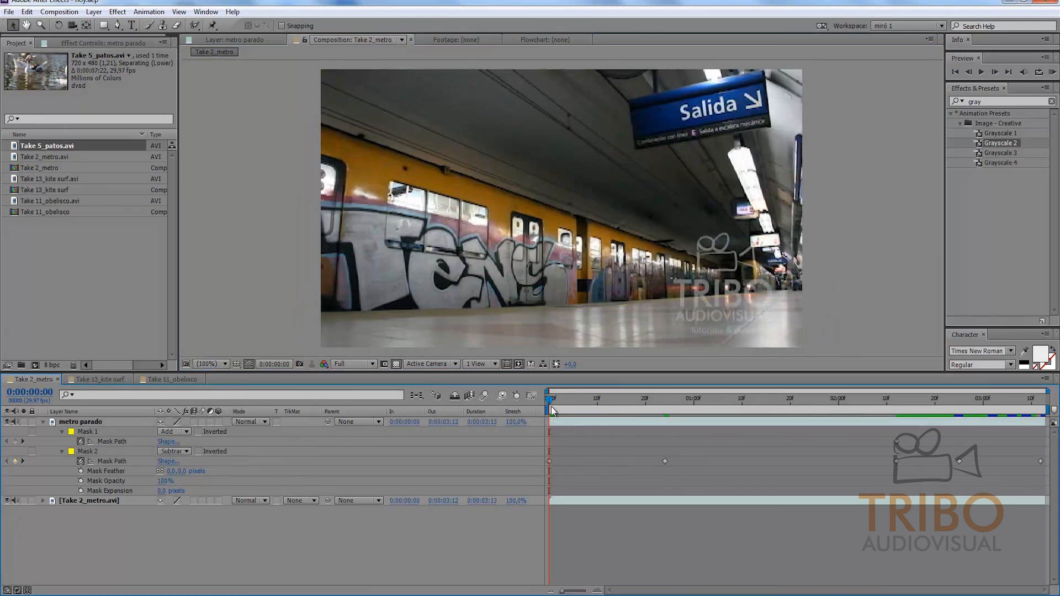
Step: Scrub the metro parado layer between 0:00:00:25 and 0:00:01:16, ending at 0:00:01:15, to check Mask 2 against the arriving train
left_click(556, 422)
left_click_drag(551, 409, 774, 417)
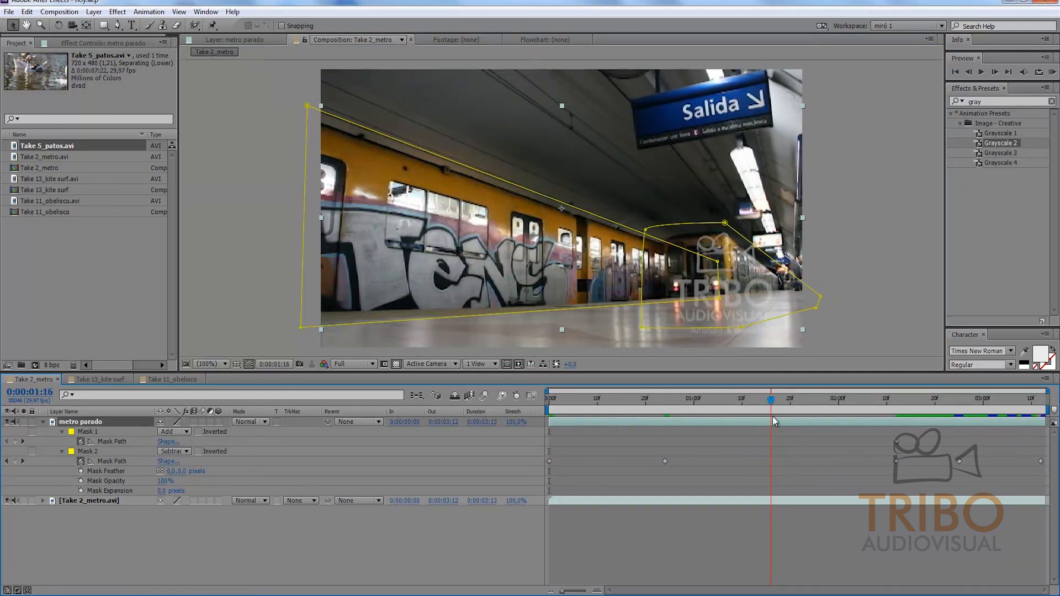
key("j")
key("Page_Down")
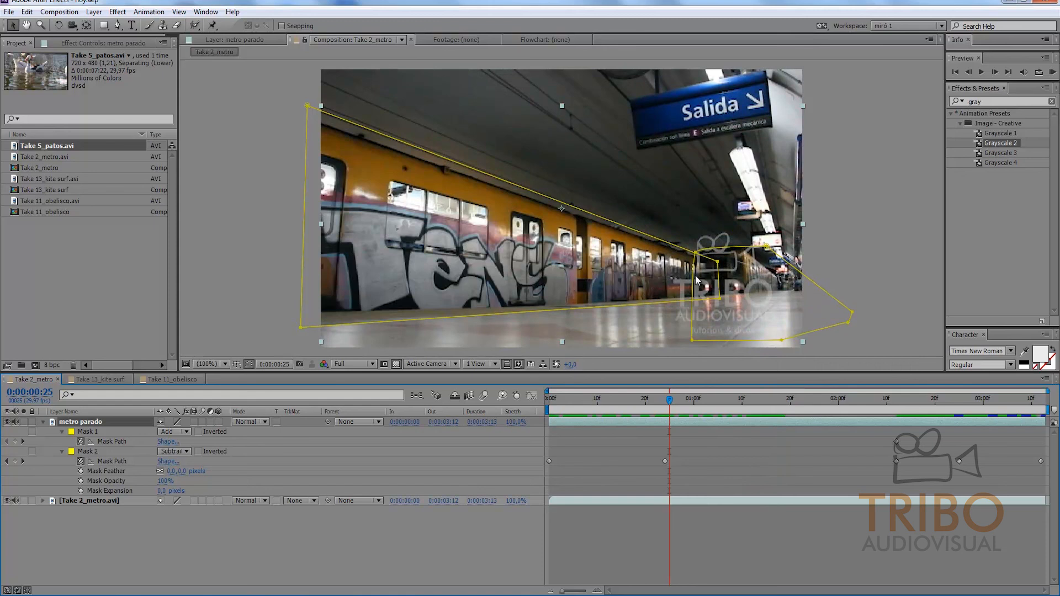
left_click(766, 407)
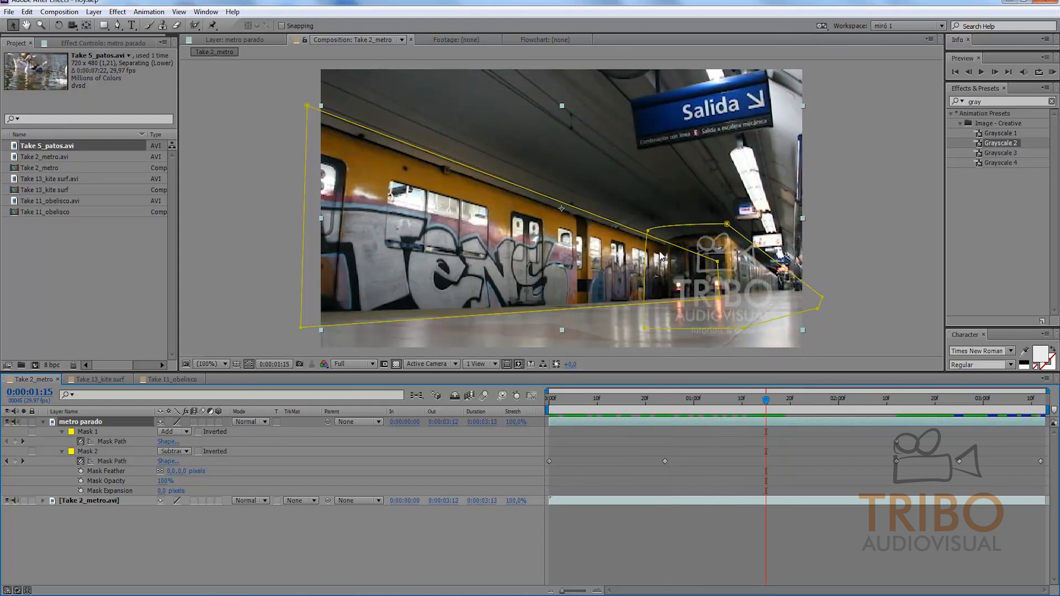
Step: Move Mask 2 down and to the right at 0:00:01:15, off the parked train, and deselect the layer
double_click(678, 230)
left_click_drag(681, 234, 703, 242)
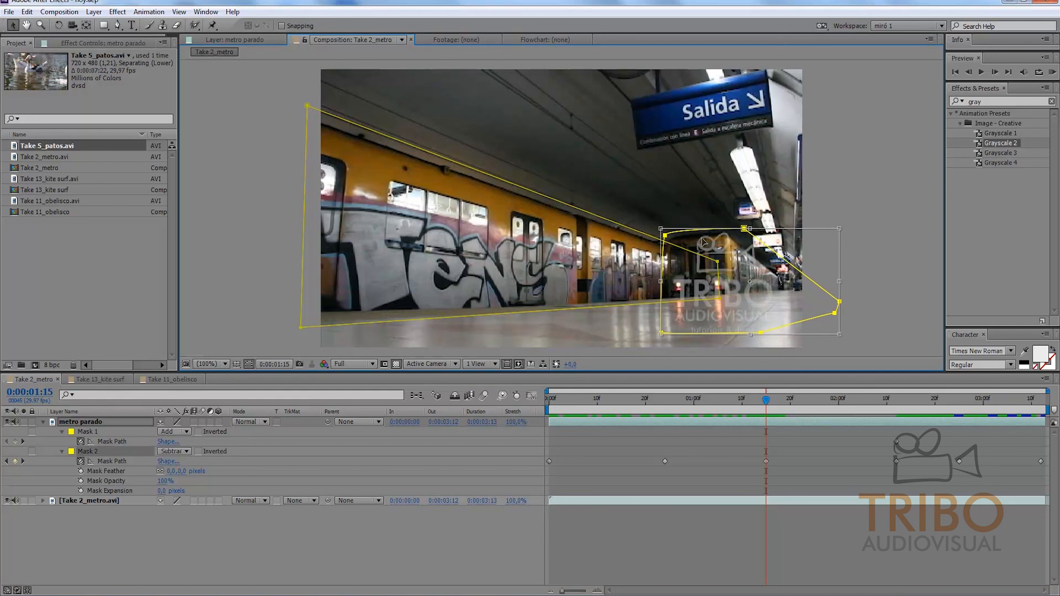
key("Right")
key("Right")
key("Right")
key("Right")
key("Right")
key("Right")
key("Right")
key("Right")
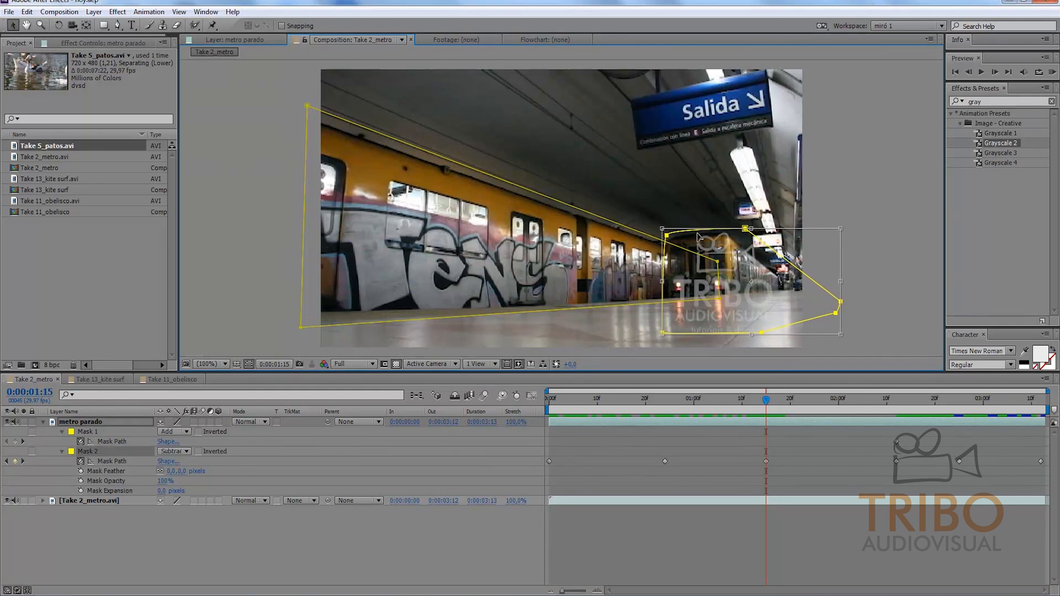
left_click(804, 526)
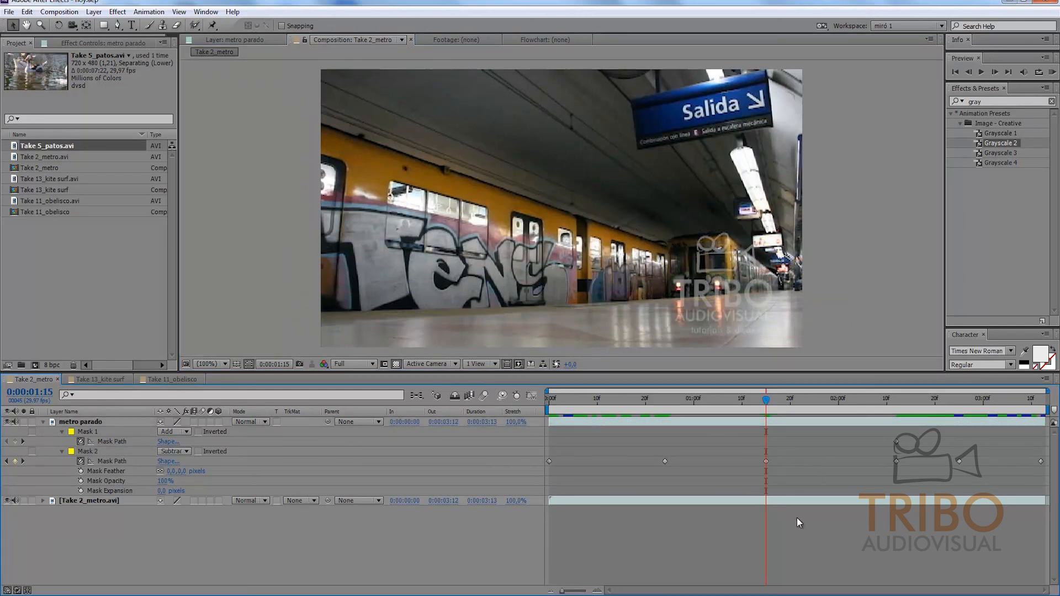
Step: Shift Mask 2 slightly down and to the right at 0:00:02:00 to fit the front of the arriving train
left_click_drag(769, 399, 804, 380)
left_click(840, 400)
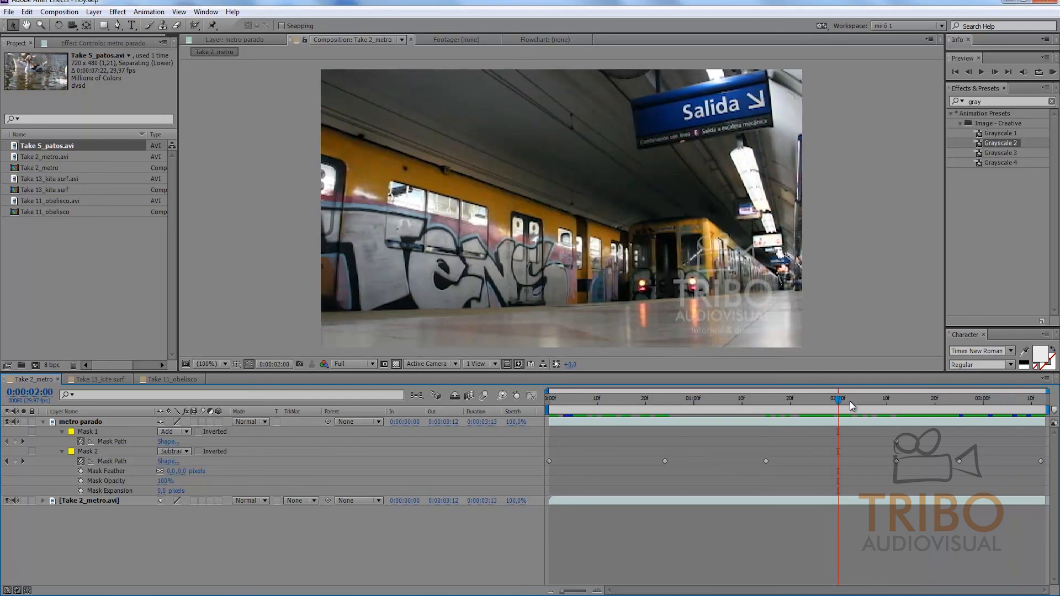
left_click(845, 420)
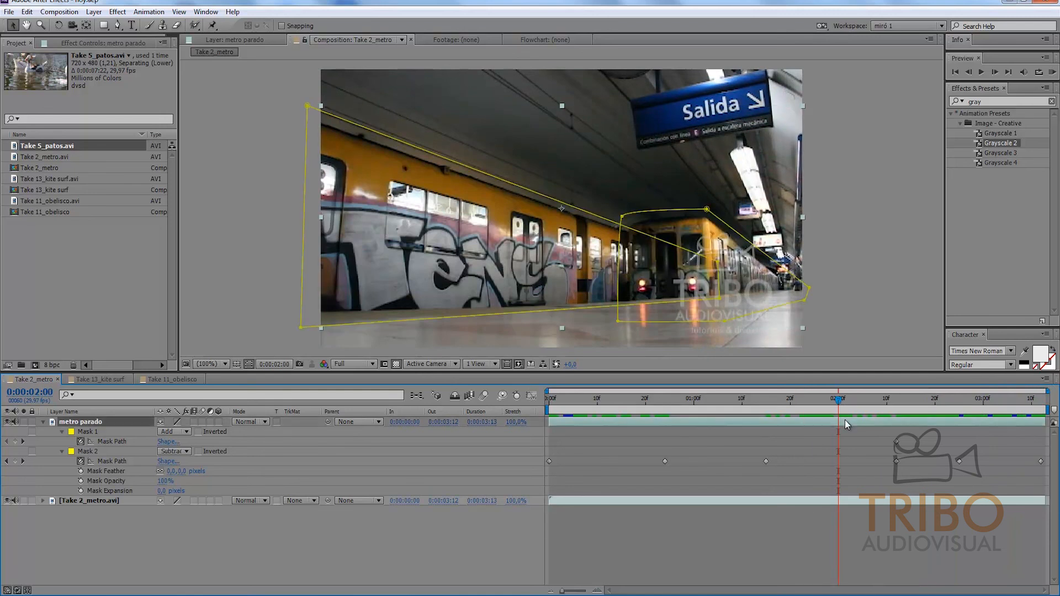
double_click(643, 211)
left_click_drag(649, 223, 656, 229)
Step: Nudge Mask 2 slightly down and to the right at 0:00:02:20 to match the arriving train
left_click(872, 400)
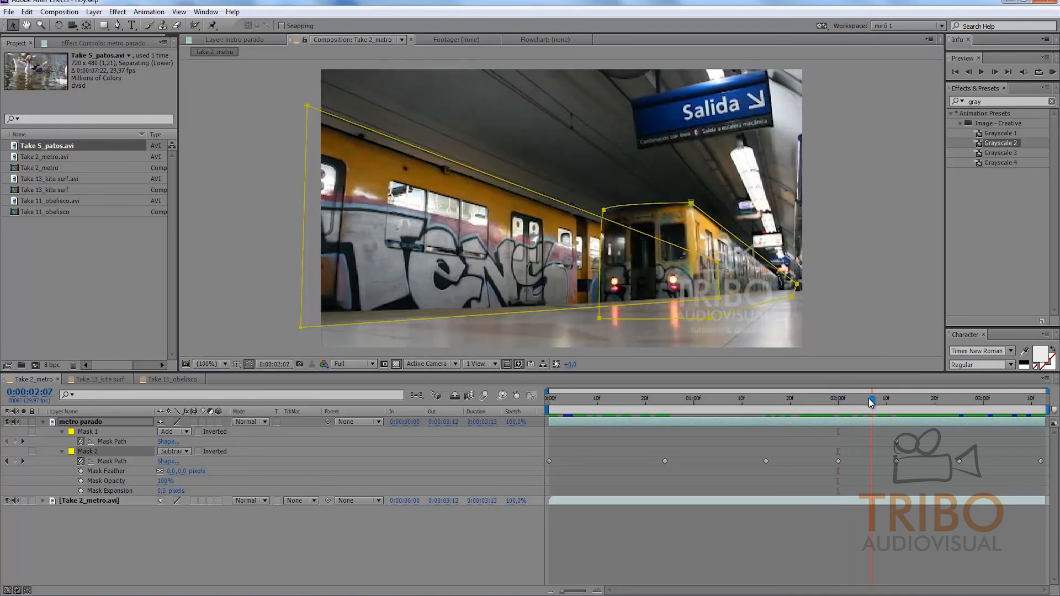
left_click_drag(901, 403, 934, 400)
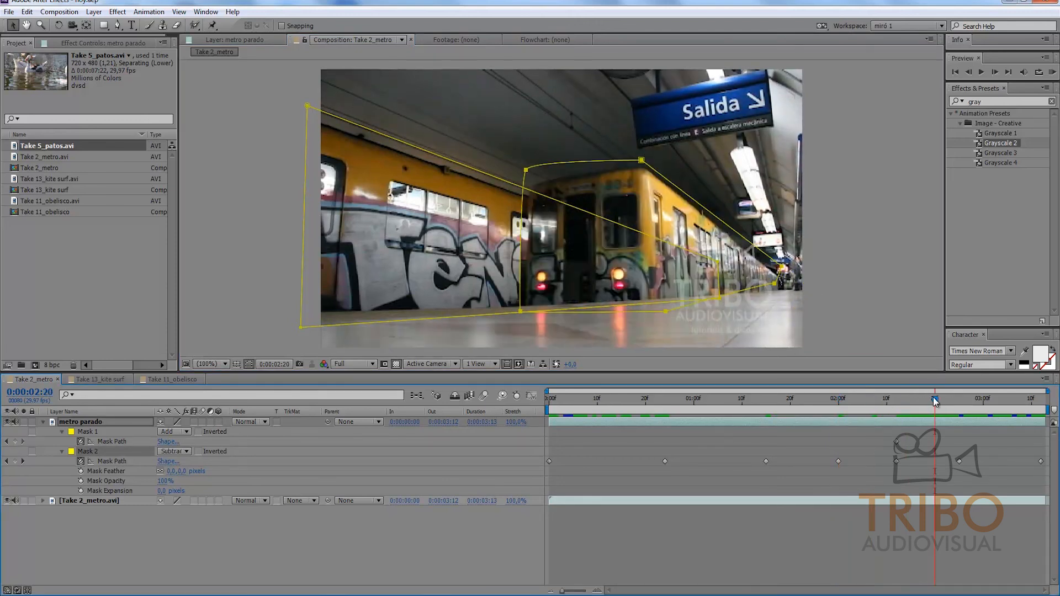
double_click(587, 164)
left_click_drag(587, 176, 592, 181)
Step: Enlarge Mask 2 down and to the left at 0:00:03:05, out to the frame's left edge
left_click_drag(959, 398, 1012, 405)
double_click(442, 72)
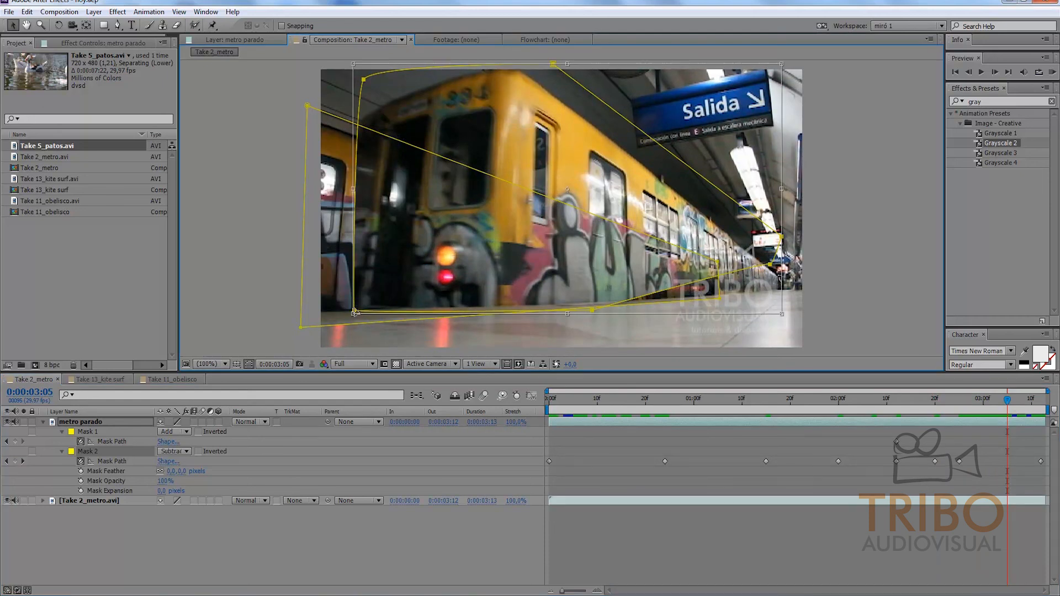
left_click_drag(355, 315, 321, 331)
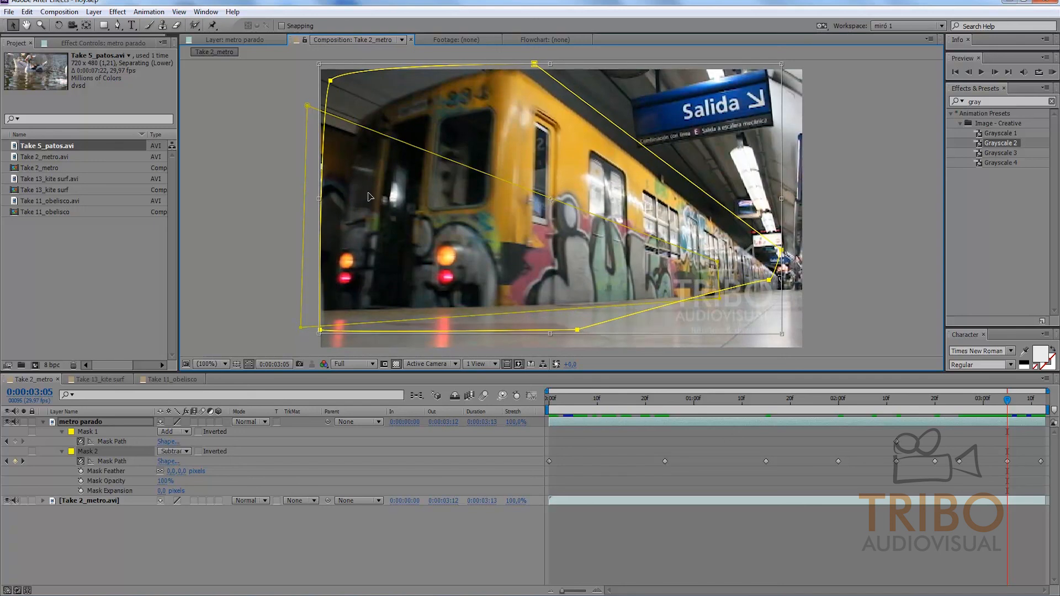
key("Return")
Step: Move Mask 2 down and right at 0:00:03:05, then pull its upper corner point up above the arriving train's roof
double_click(356, 76)
left_click_drag(371, 92, 398, 127)
key("Return")
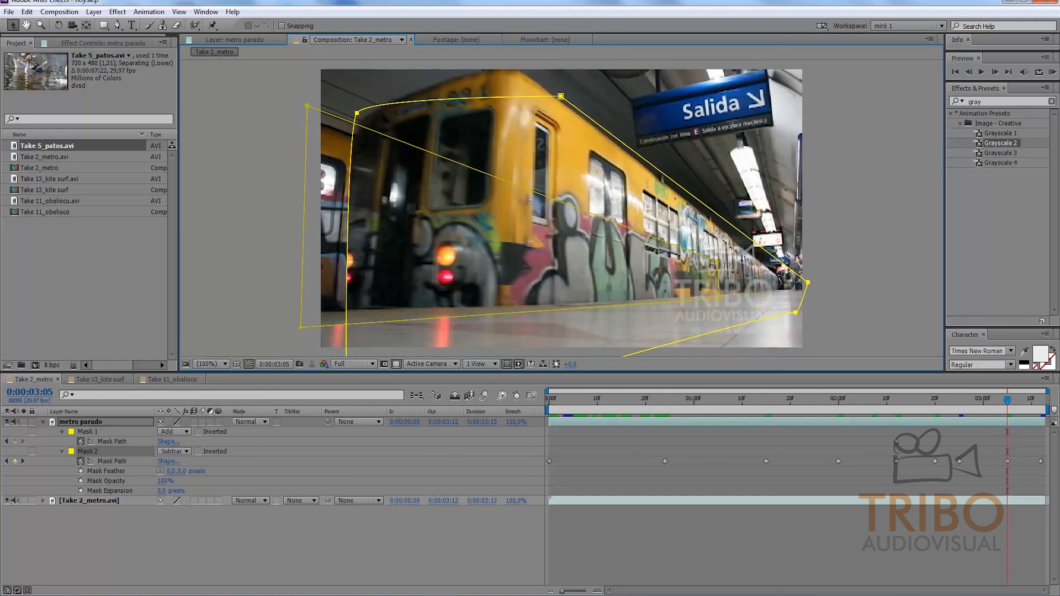
left_click(834, 242)
left_click_drag(562, 97, 516, 55)
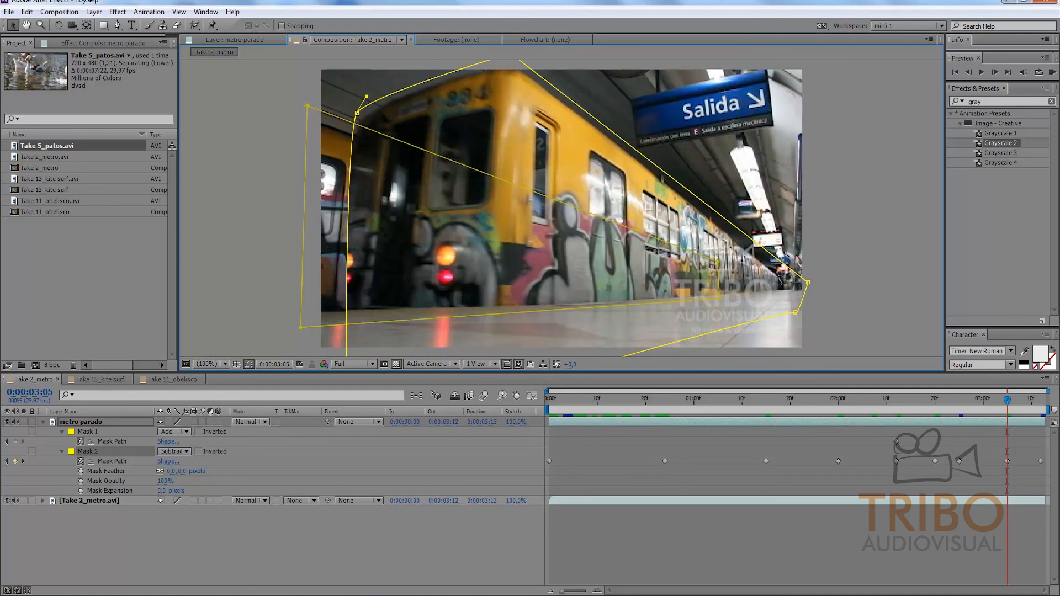
Step: Preview the composition and check the mask edge at 0:00:01:24, 0:00:02:05 and 0:00:02:25
left_click_drag(1002, 392, 863, 381)
left_click(837, 530)
key("KP_0")
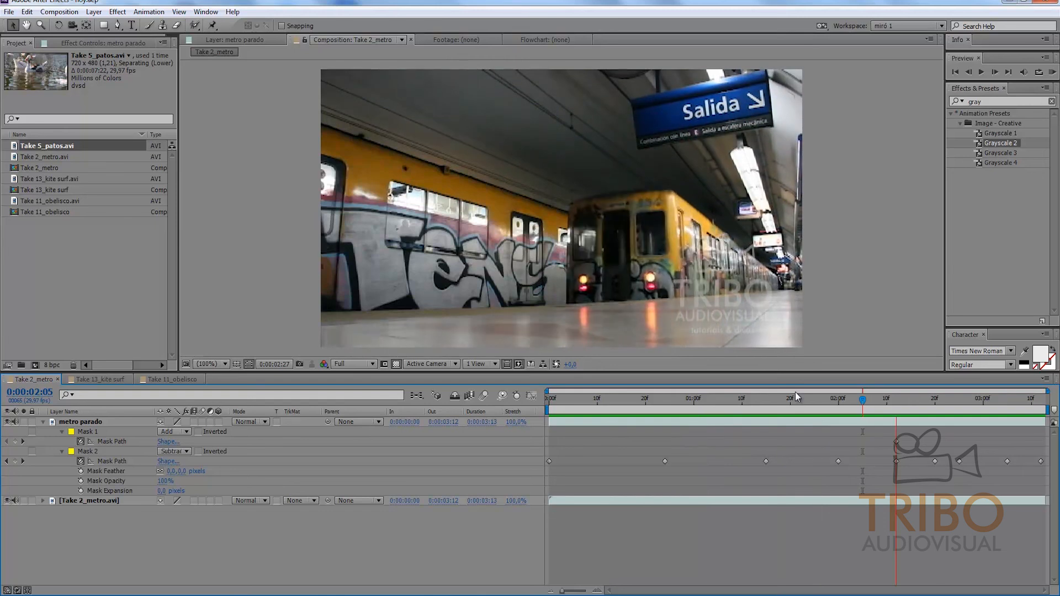
left_click(809, 398)
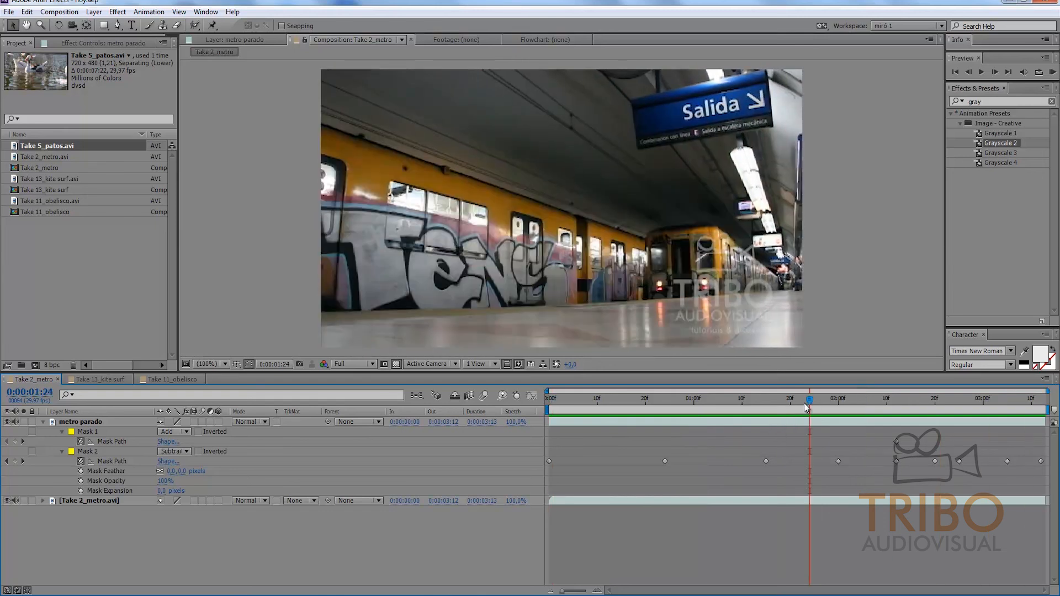
left_click(862, 398)
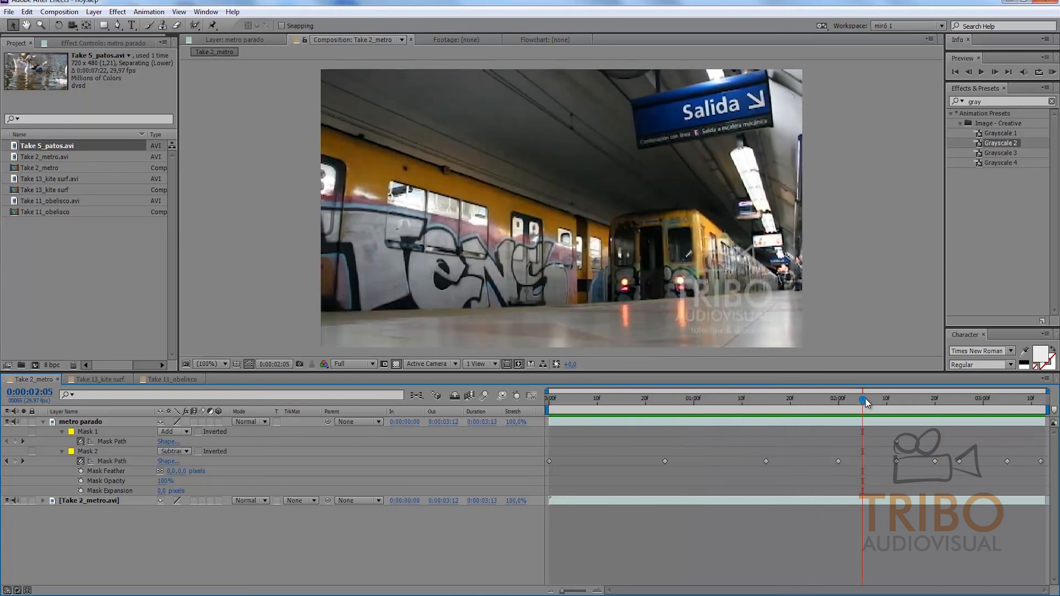
left_click(958, 397)
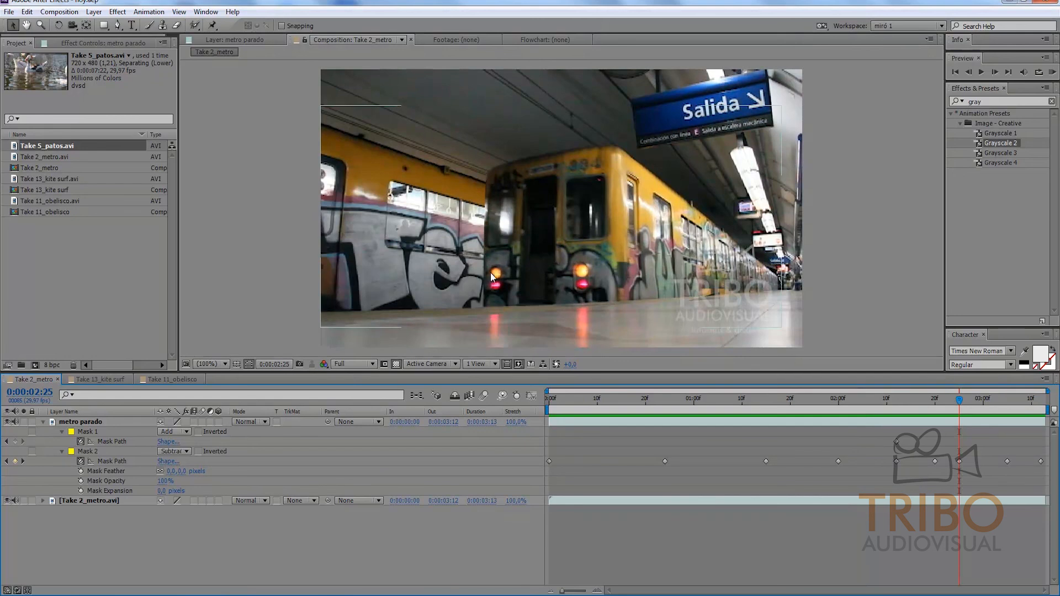
Step: Feather Mask 2 by 27 pixels, deselect the layer and play back the composition
left_click_drag(174, 472, 186, 472)
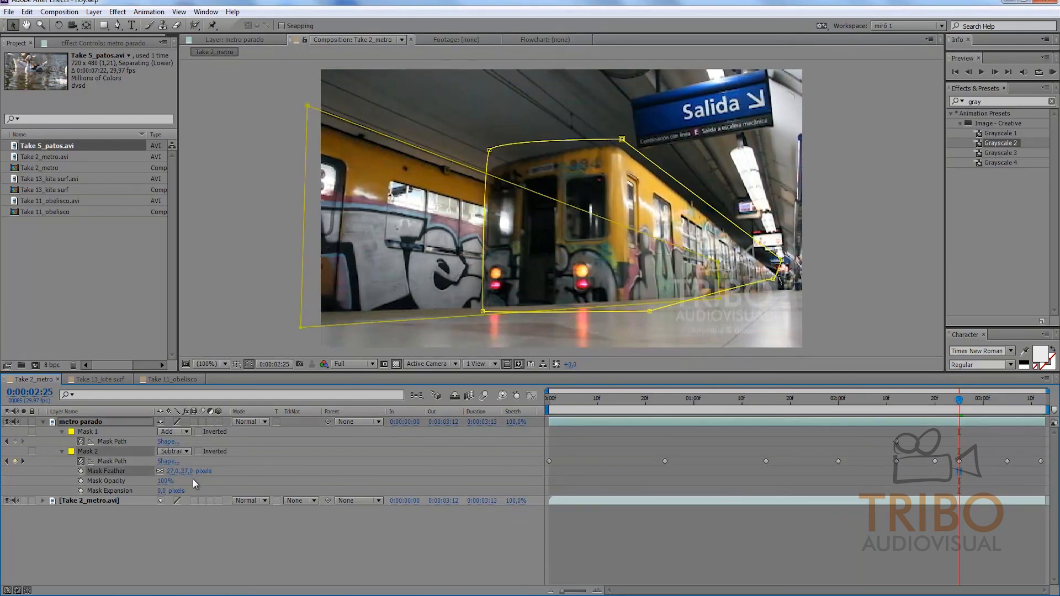
left_click(203, 540)
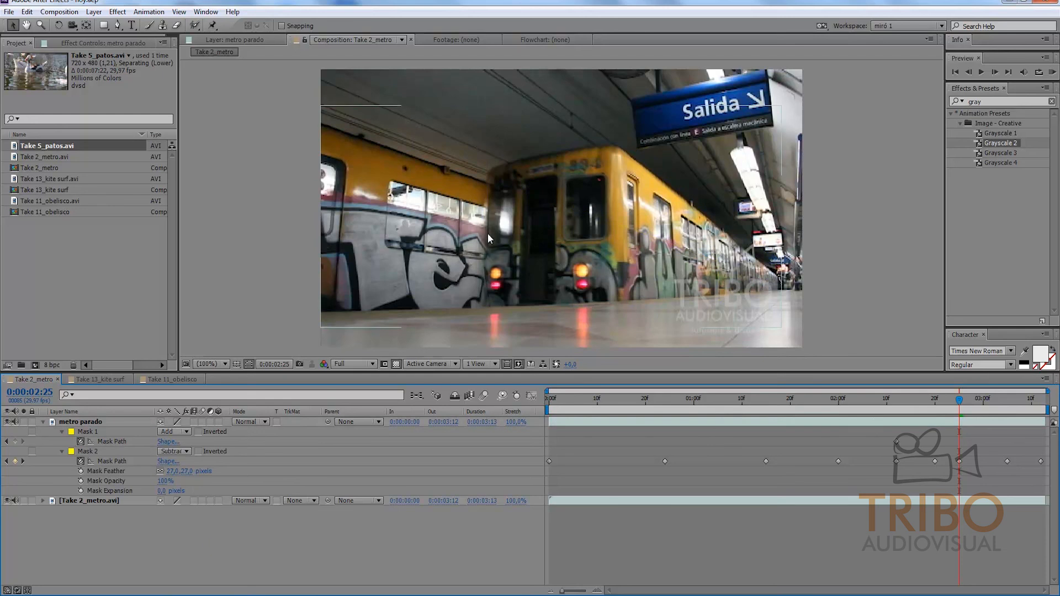
key("space")
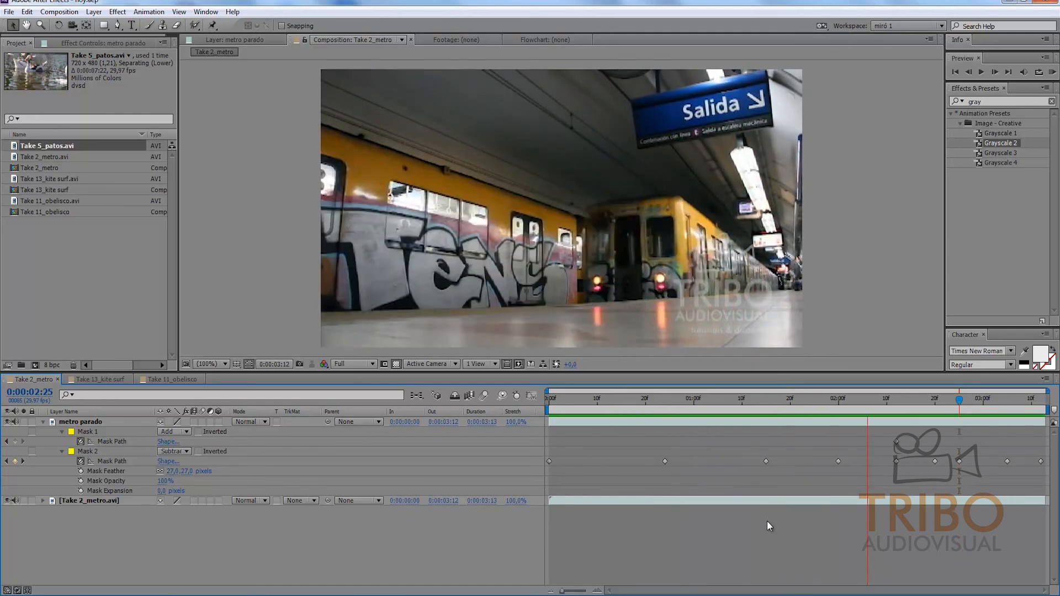
key("space")
Step: Go to 0:00:00:29 and collapse the expanded properties of all layers
left_click_drag(748, 404, 689, 409)
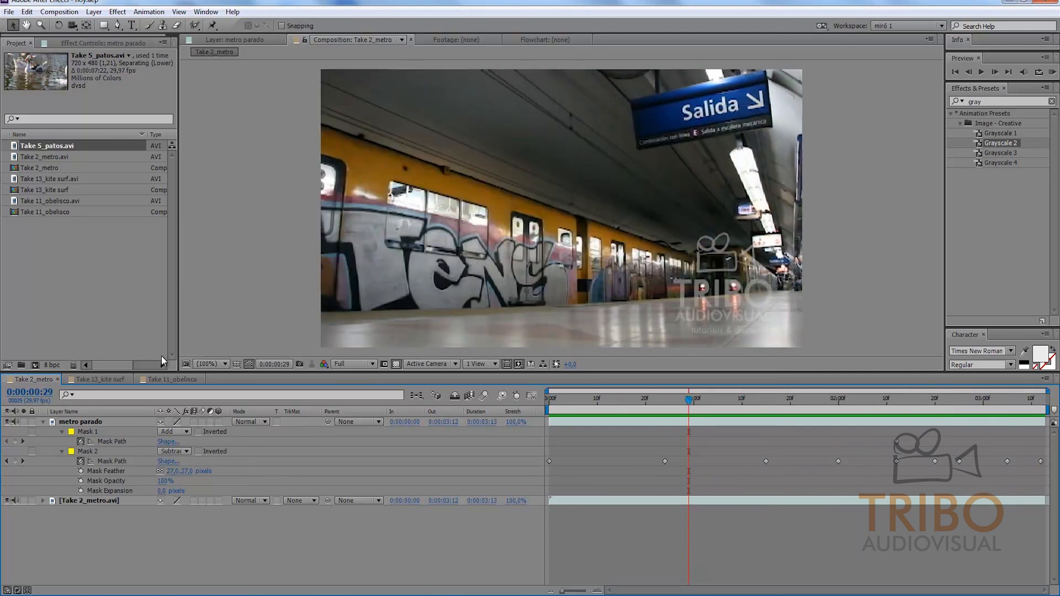
key("ctrl+a")
key("s")
key("s")
left_click(167, 454)
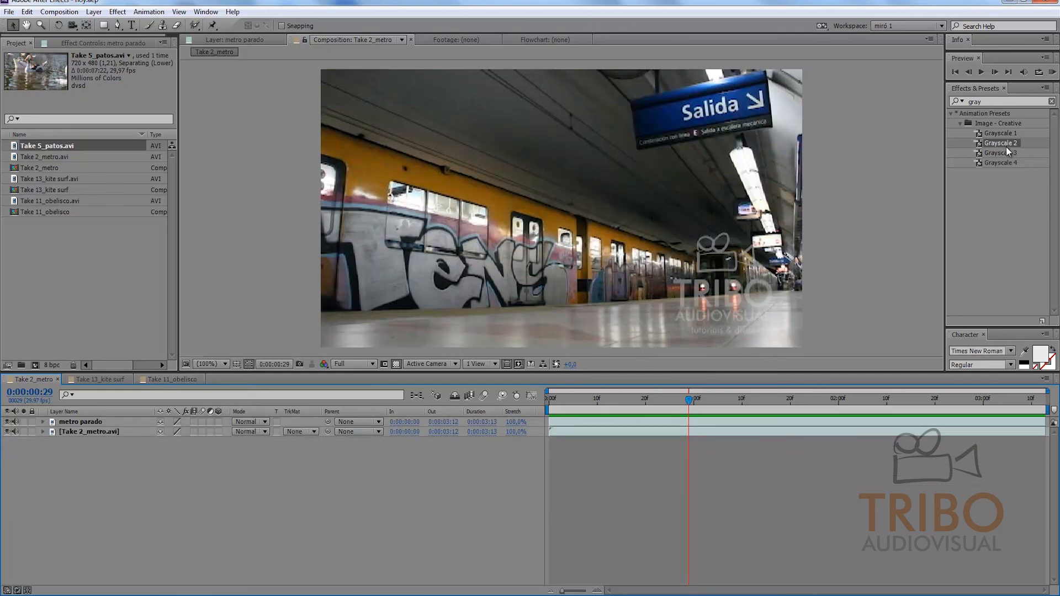
Step: Apply the Grayscale 2 preset to the Take 2_metro.avi layer and preview the composition
left_click(988, 102)
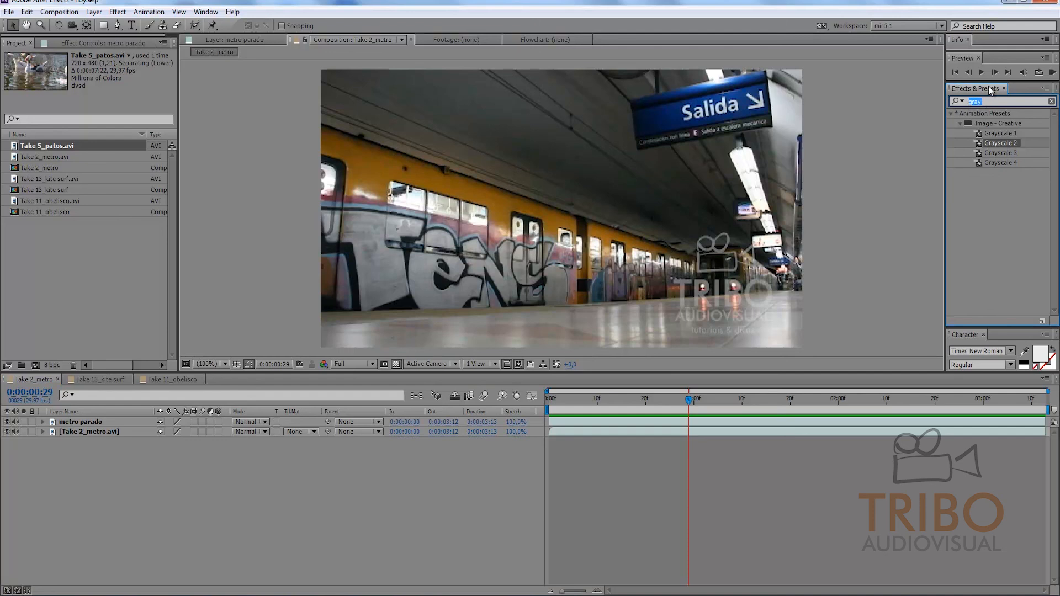
left_click_drag(999, 146, 98, 431)
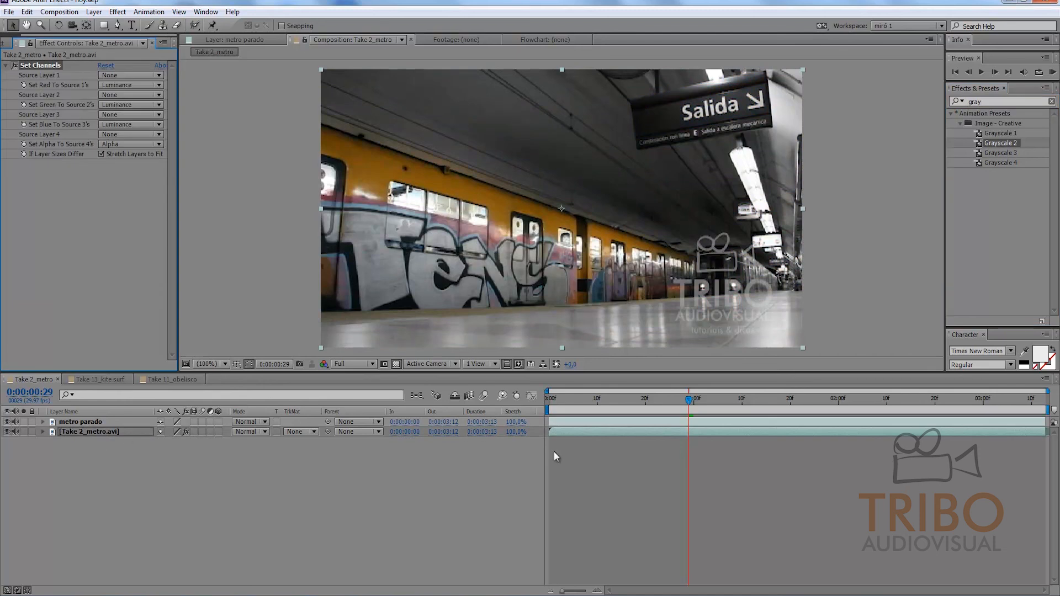
key("KP_0")
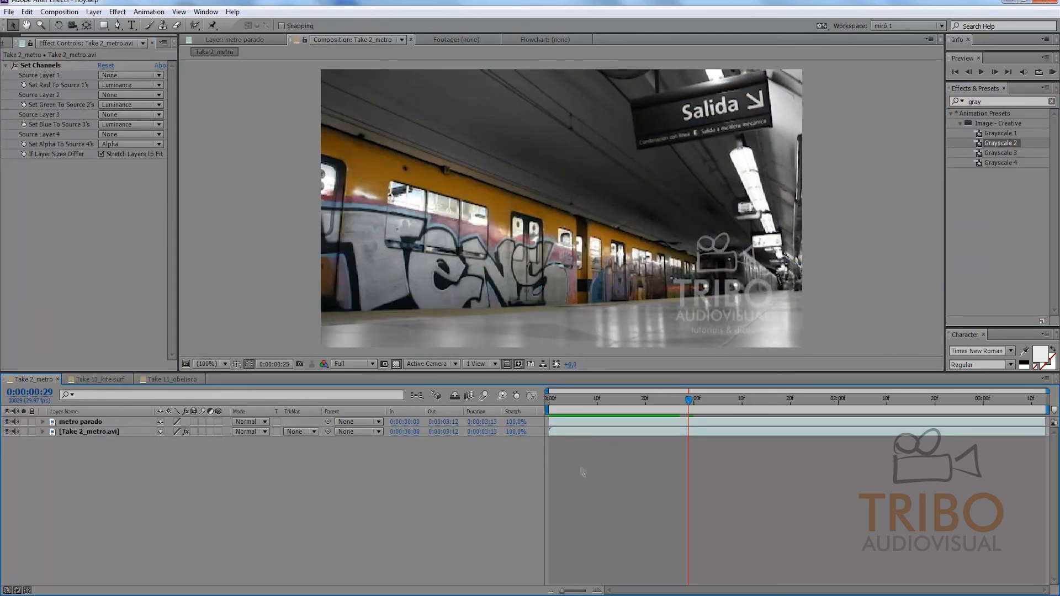